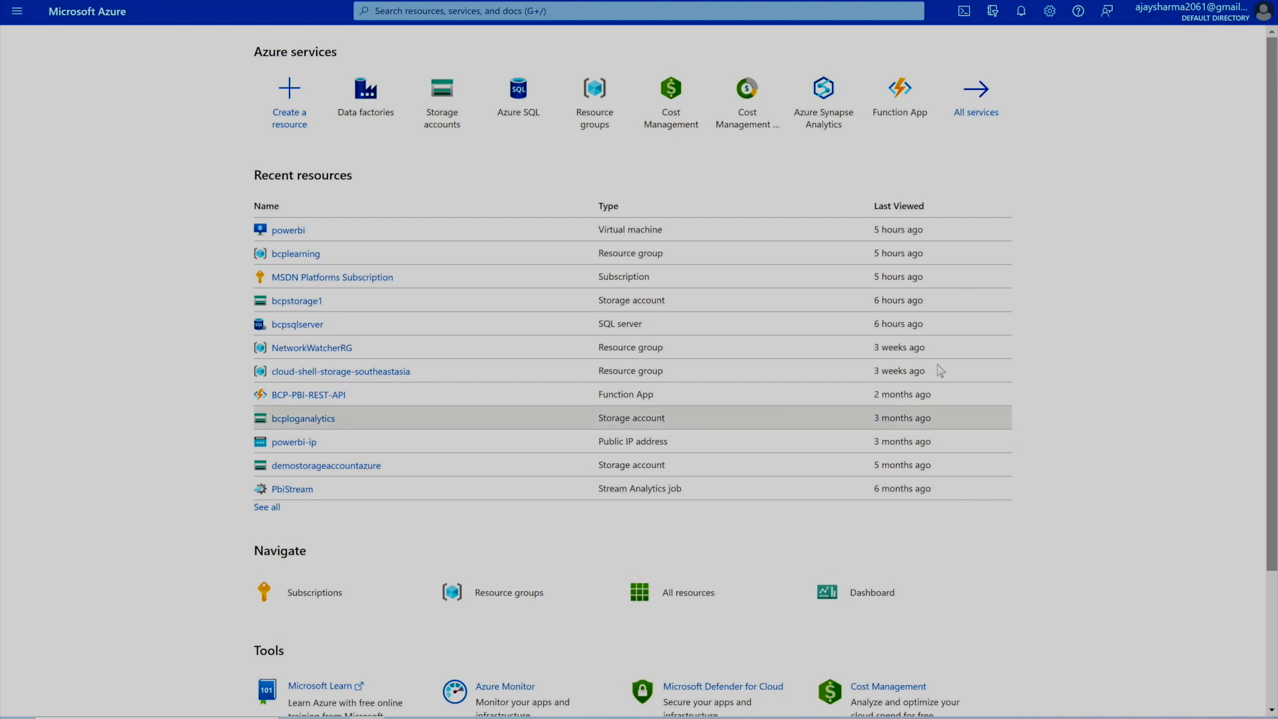
- Search for 'data factory' and open the empty Data factories list
{"action": "left_click", "coordinate": [725, 11]}
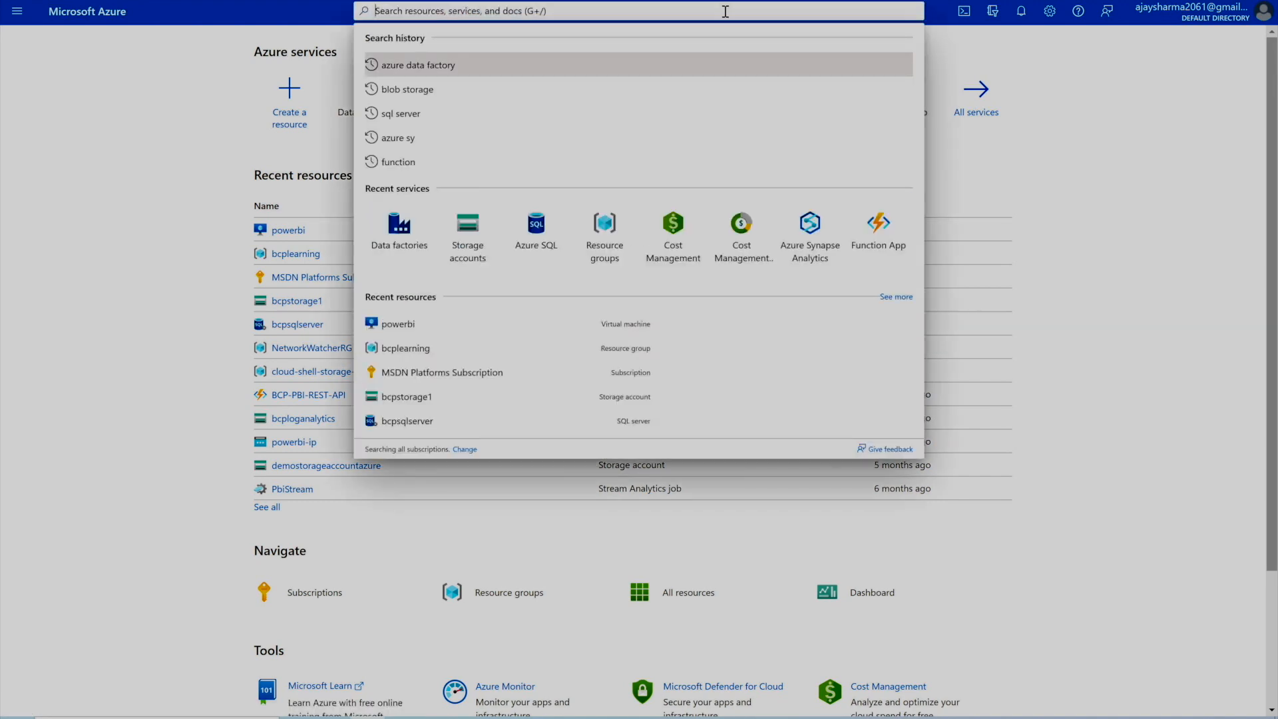
{"action": "type", "text": "data factor"}
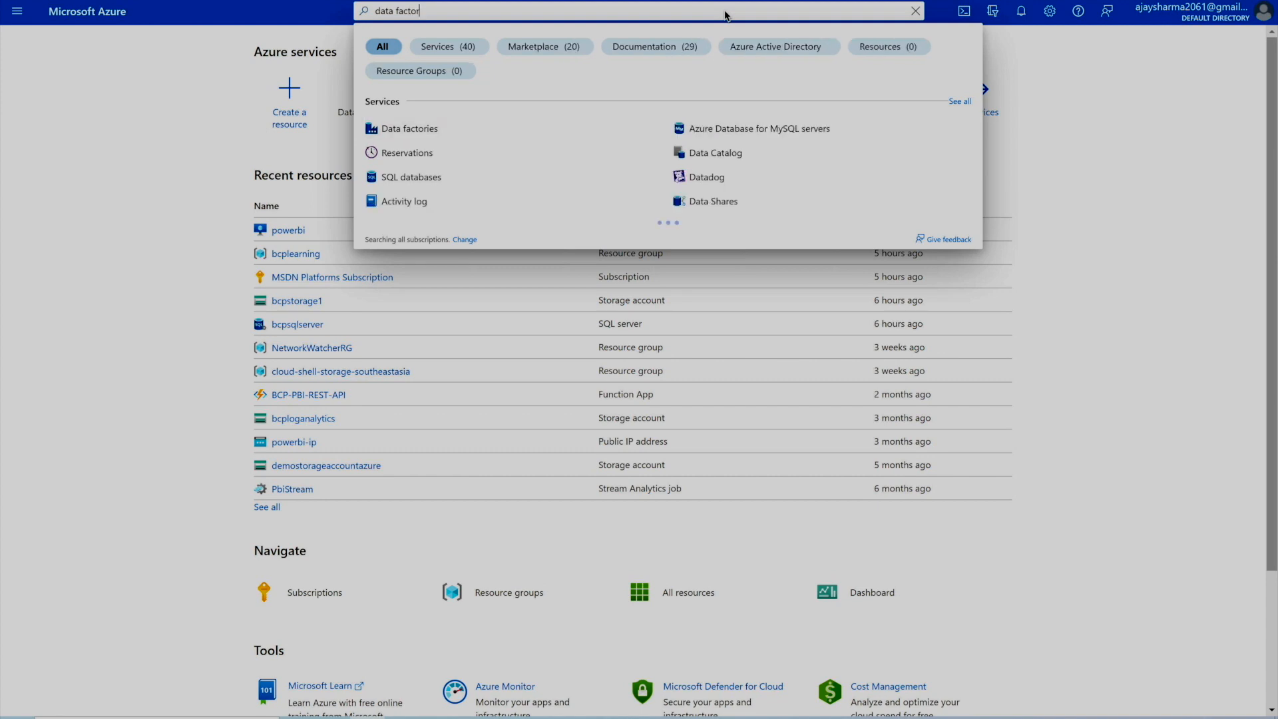
{"action": "type", "text": "y"}
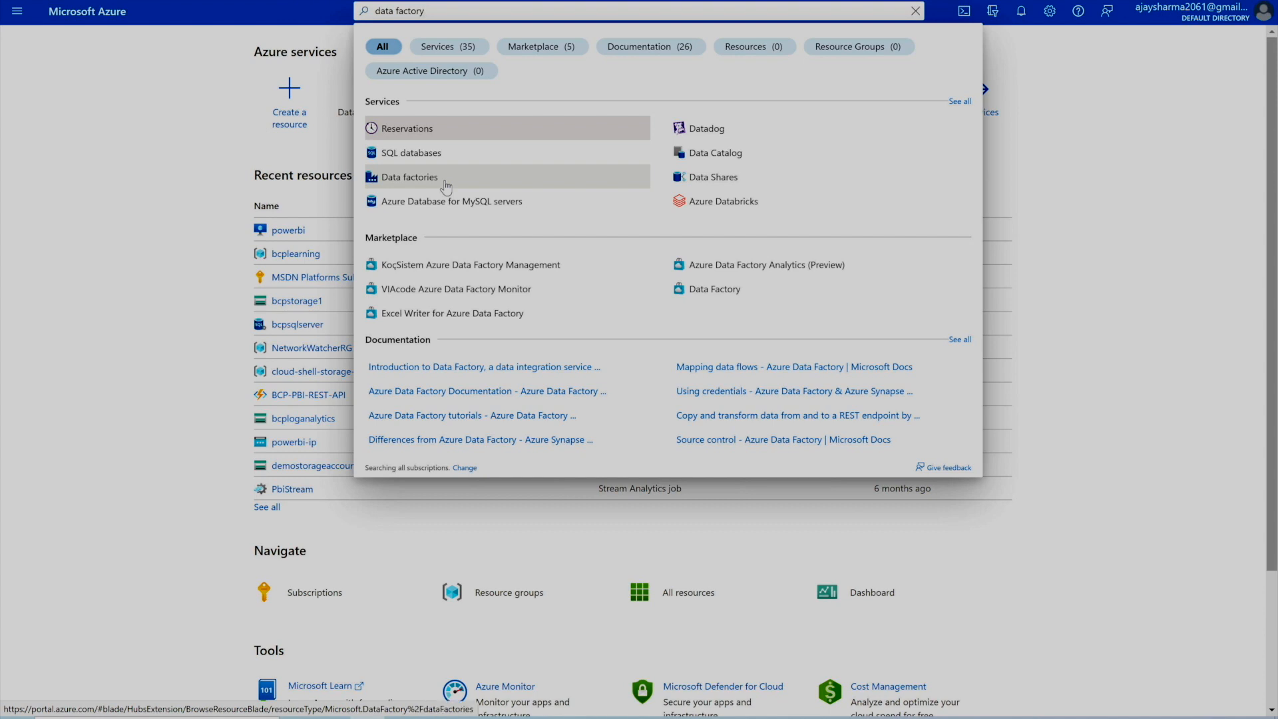
{"action": "left_click", "coordinate": [83, 244]}
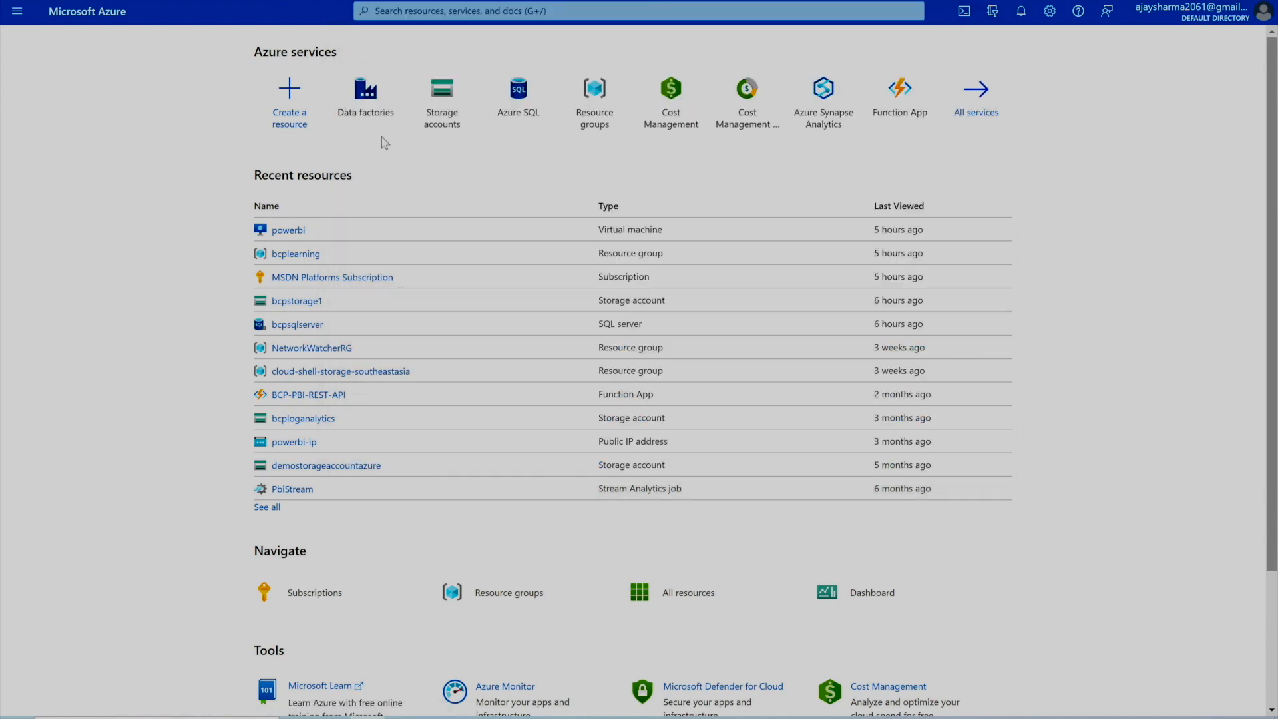
{"action": "mouse_move", "coordinate": [382, 138]}
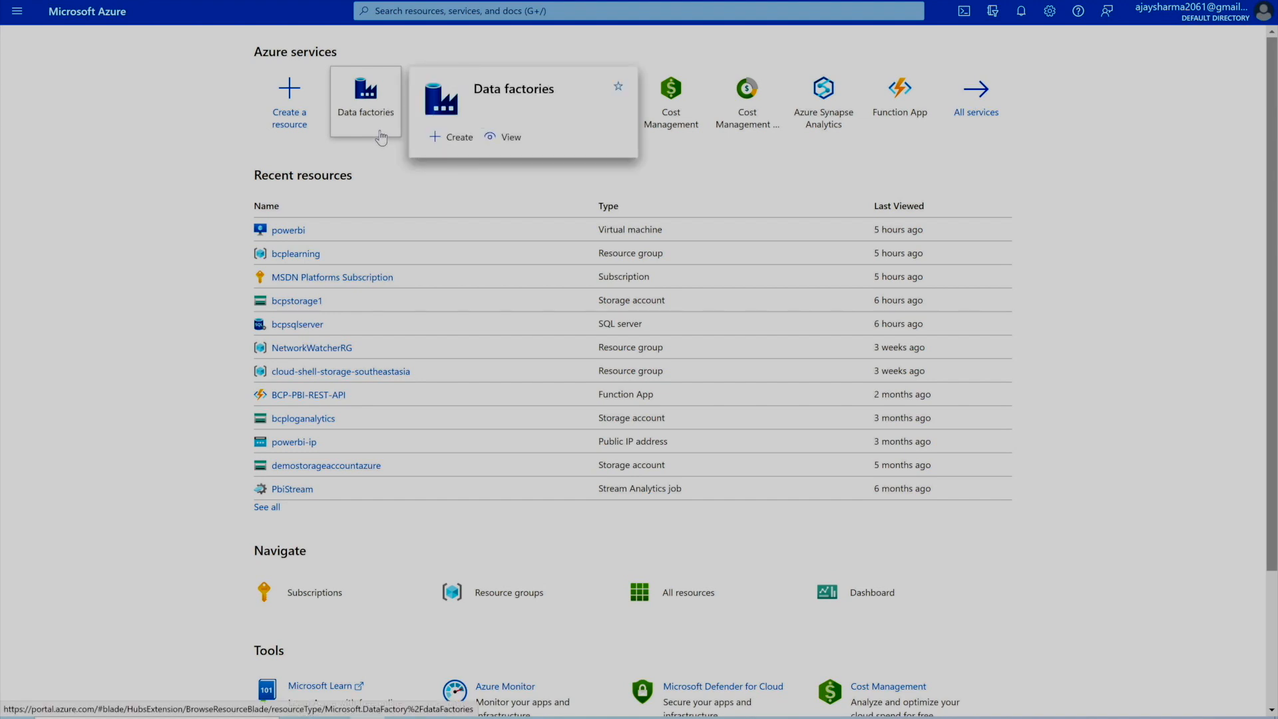
{"action": "left_click", "coordinate": [382, 138]}
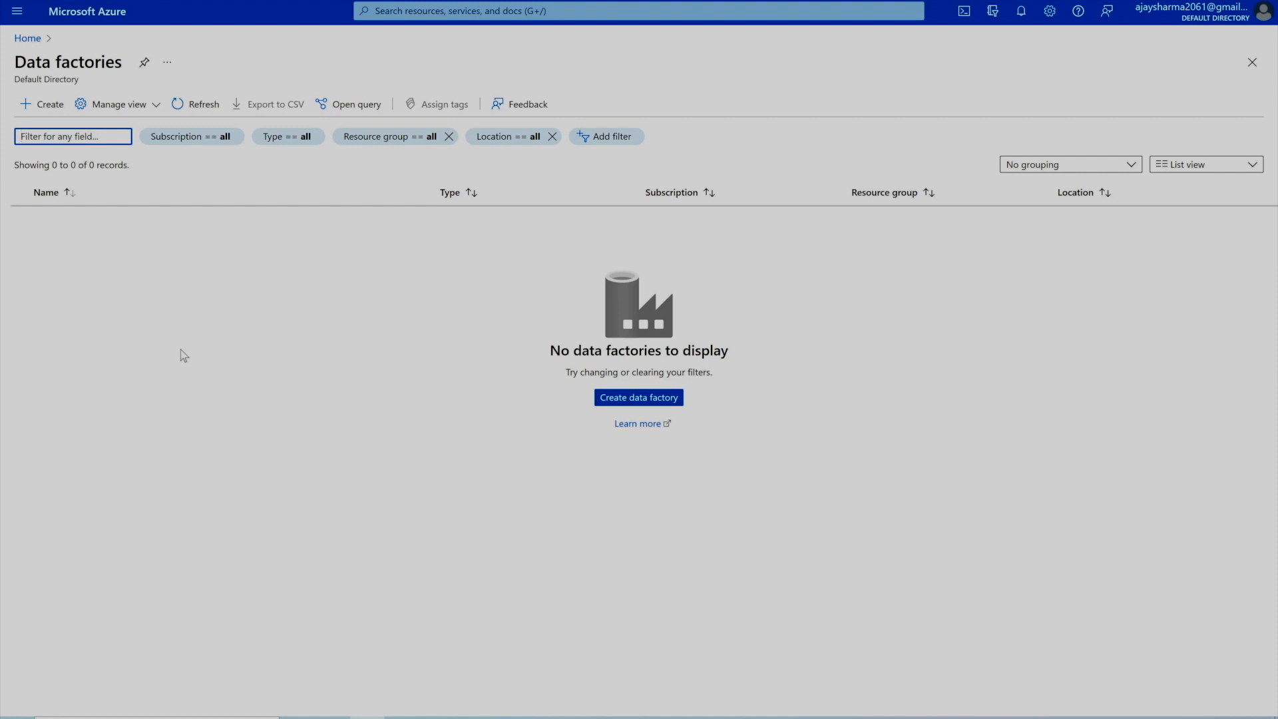
- Start a new data factory from the Data factories blade
{"action": "left_click", "coordinate": [37, 112]}
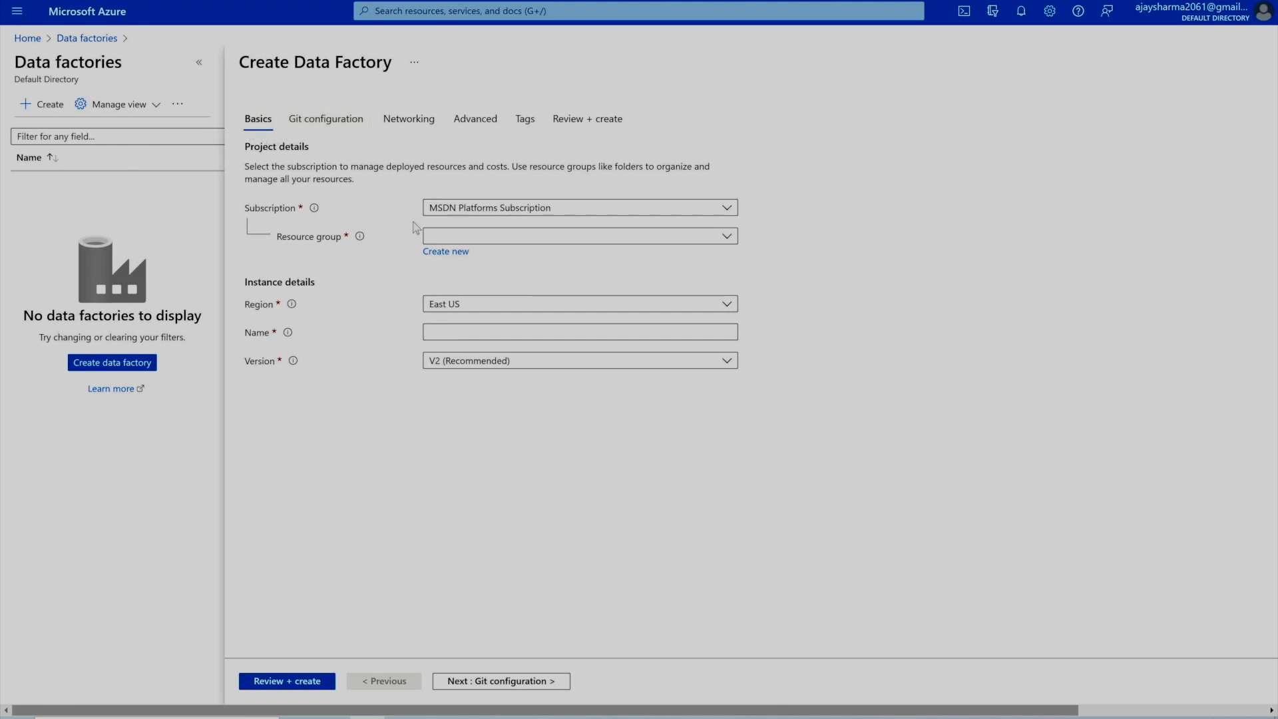
- Choose MSDN Platforms Subscription and the existing resource group bcplearning
{"action": "left_click", "coordinate": [510, 209]}
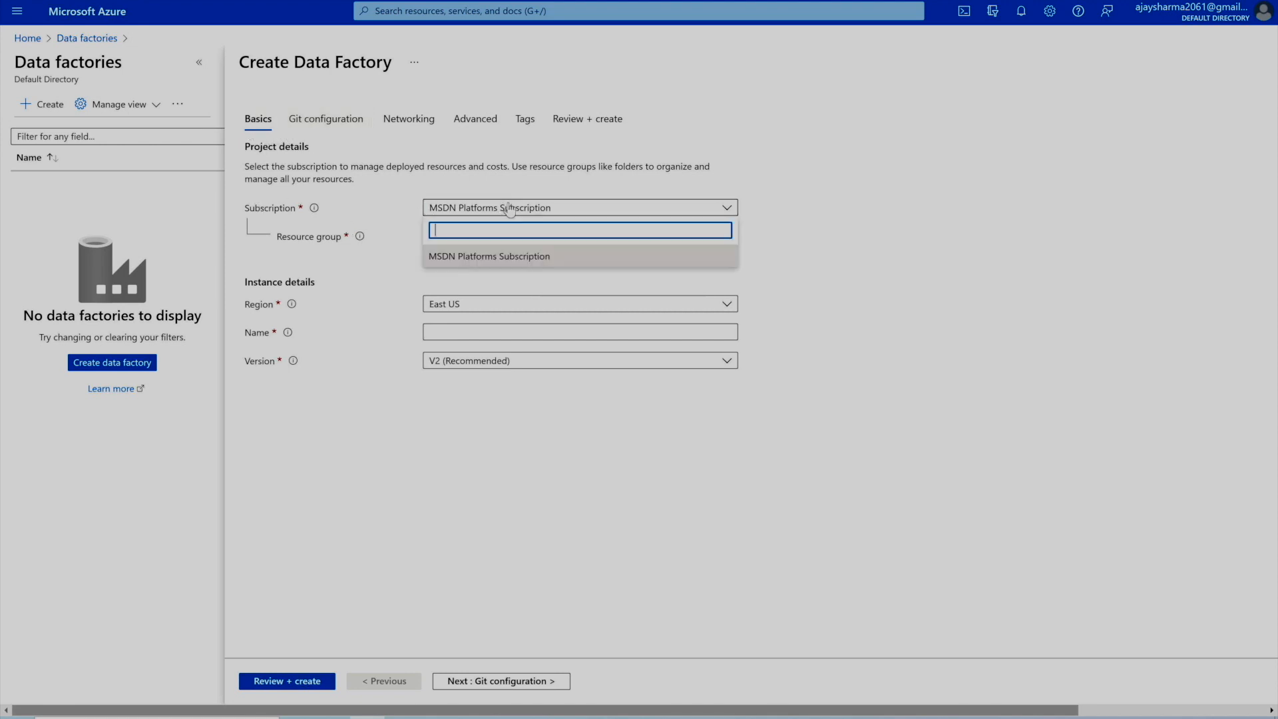
{"action": "left_click", "coordinate": [512, 258]}
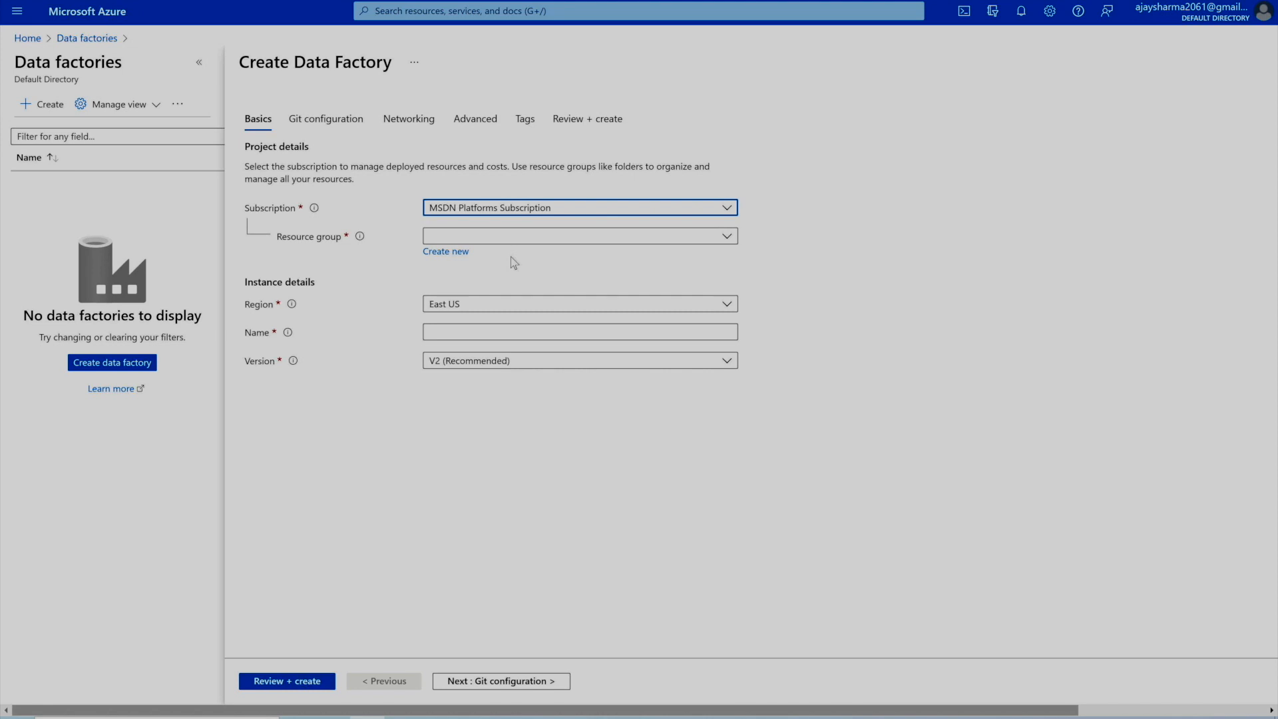
{"action": "left_click", "coordinate": [504, 239]}
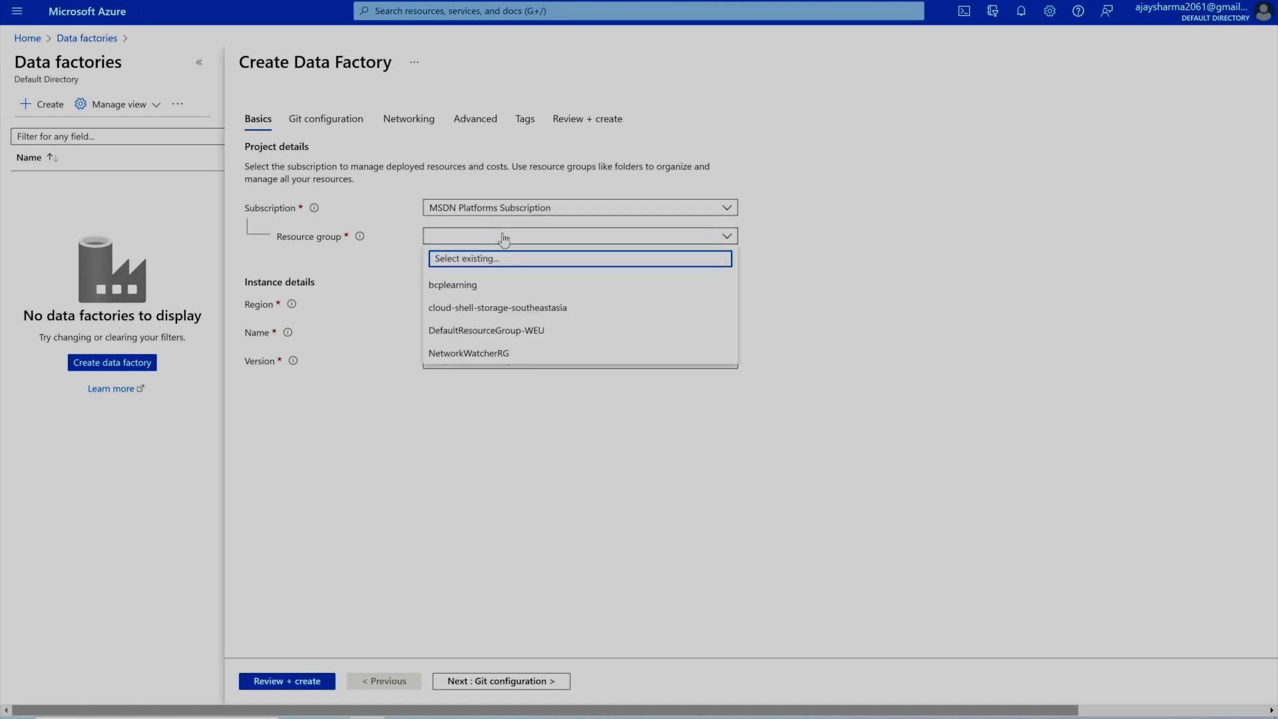
{"action": "left_click", "coordinate": [472, 293]}
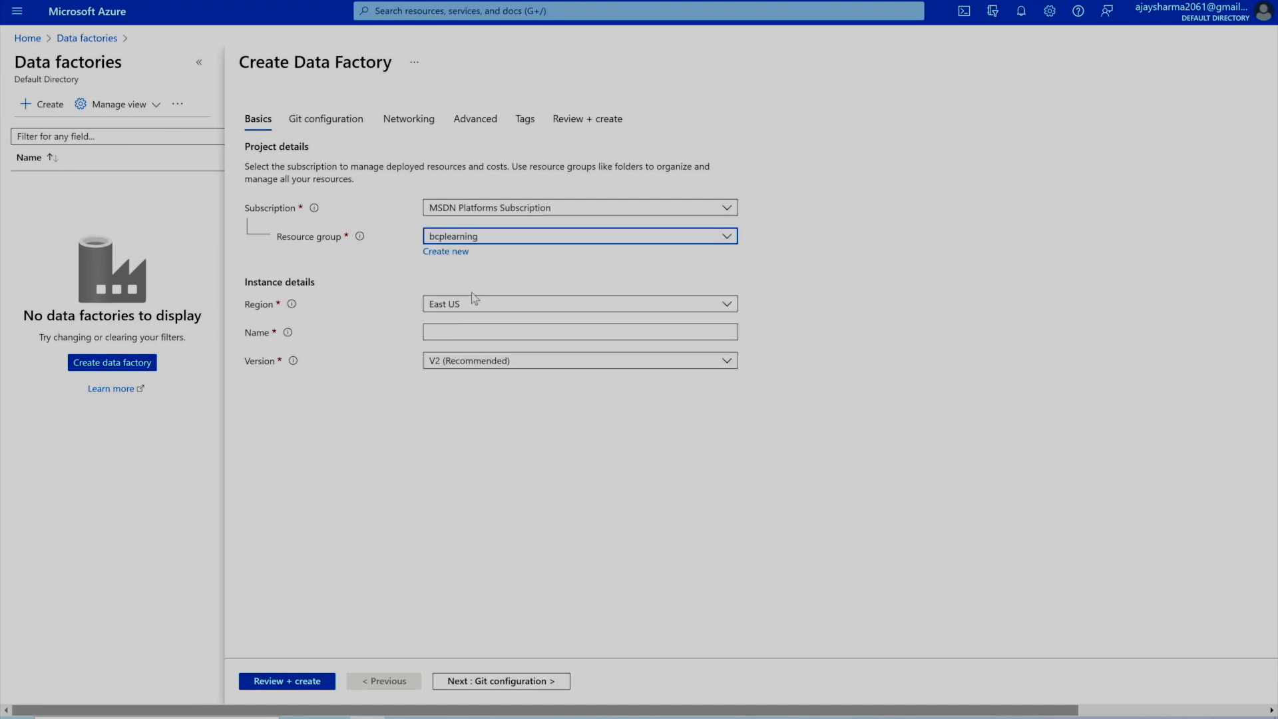
{"action": "left_click", "coordinate": [459, 255]}
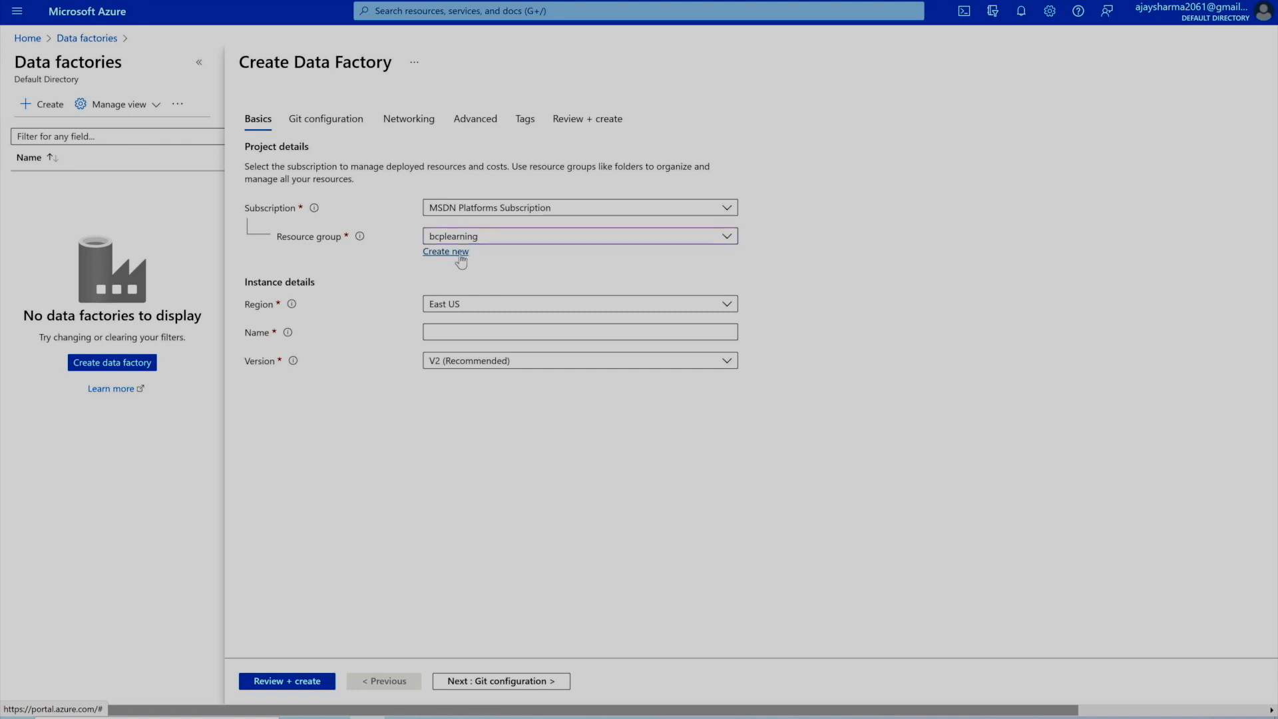
{"action": "left_click", "coordinate": [461, 262]}
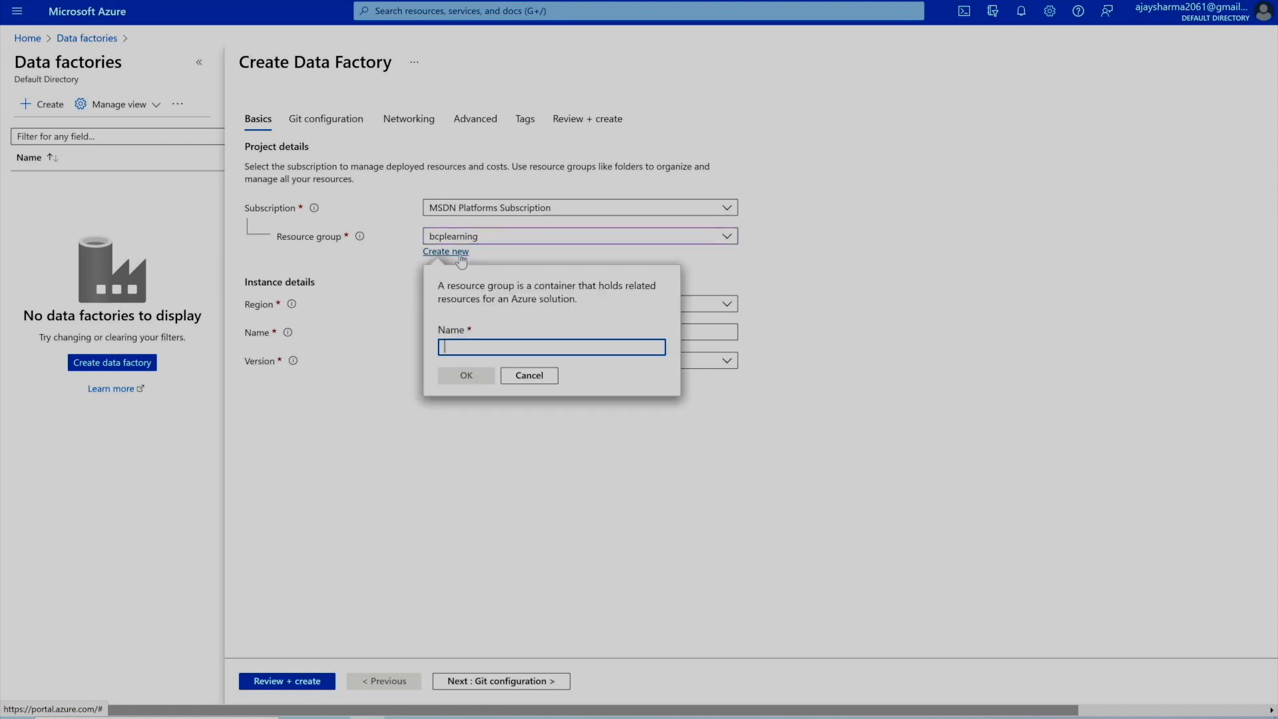
{"action": "left_click", "coordinate": [530, 375]}
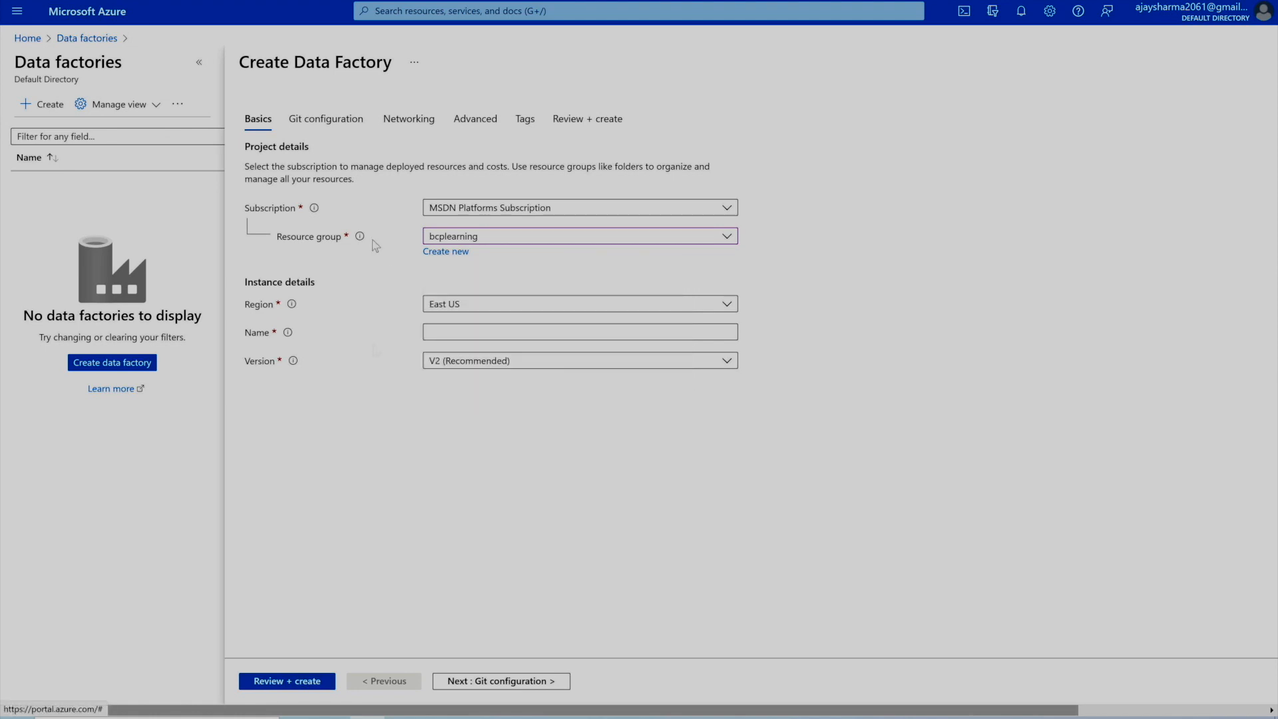
- Keep East US as the region and go to the Name field
{"action": "mouse_move", "coordinate": [314, 213]}
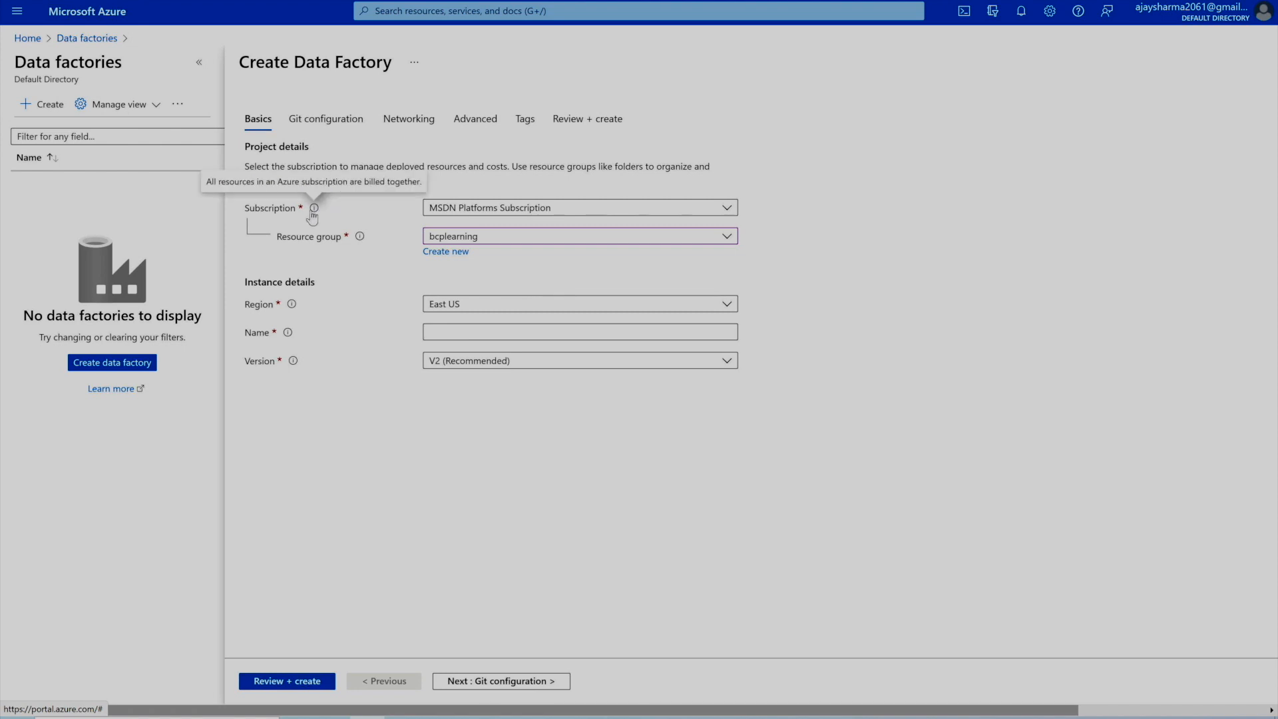
{"action": "mouse_move", "coordinate": [359, 243]}
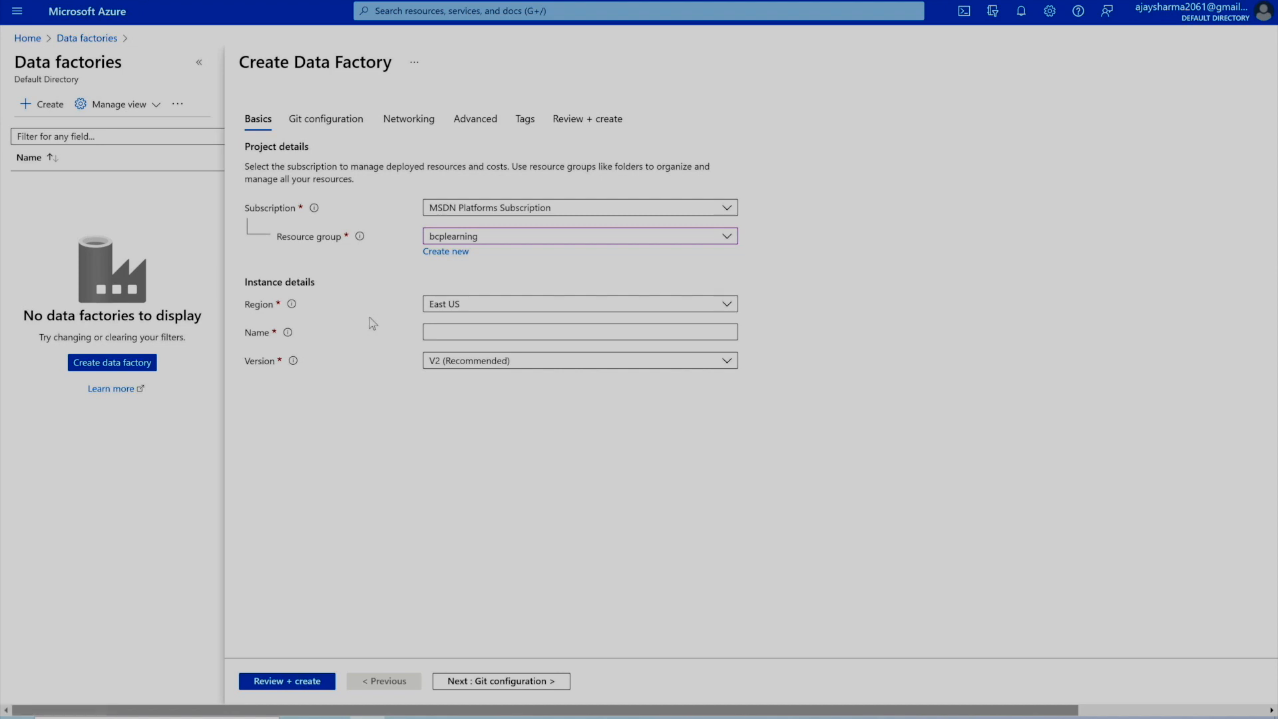
{"action": "left_click", "coordinate": [481, 308]}
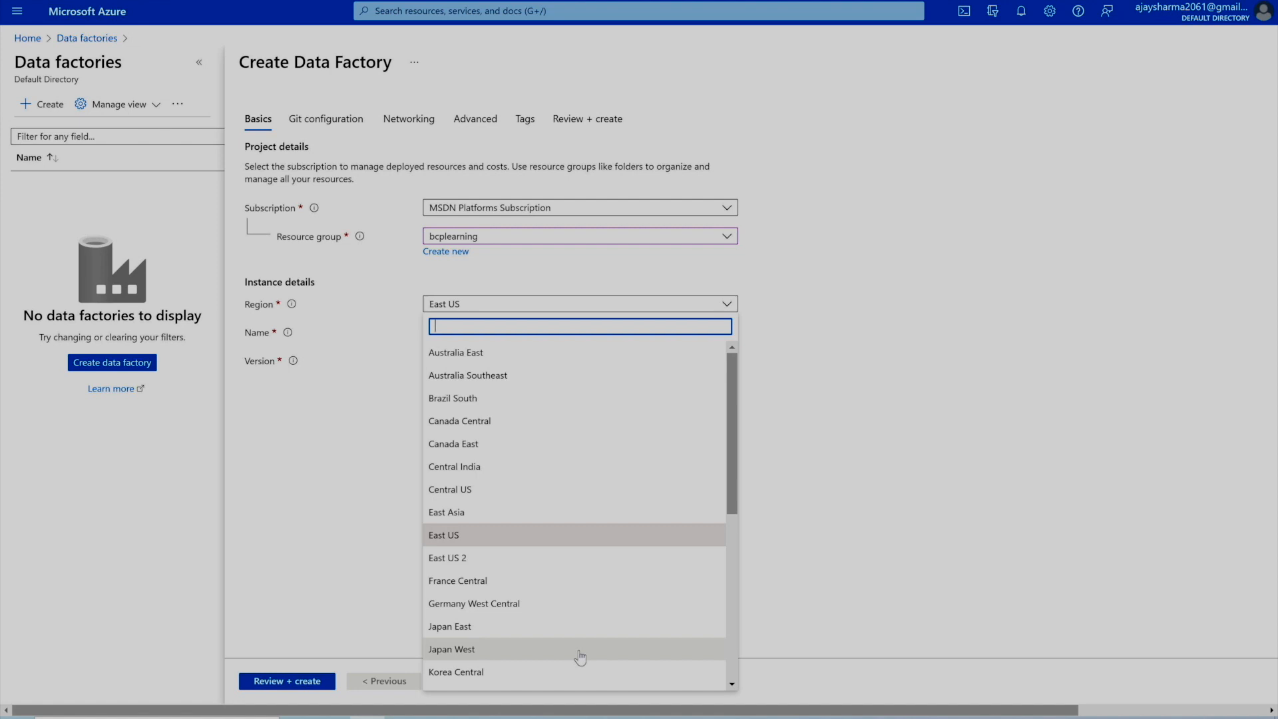
{"action": "left_click", "coordinate": [335, 569]}
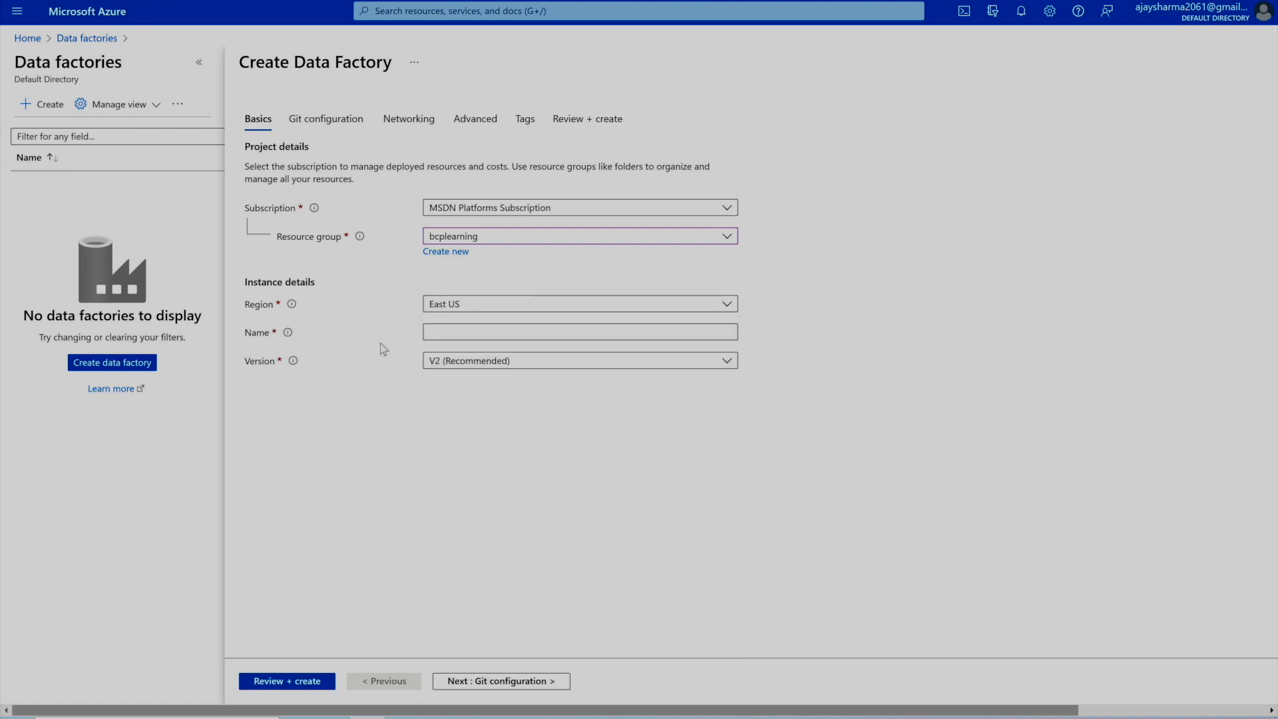
{"action": "left_click", "coordinate": [438, 333]}
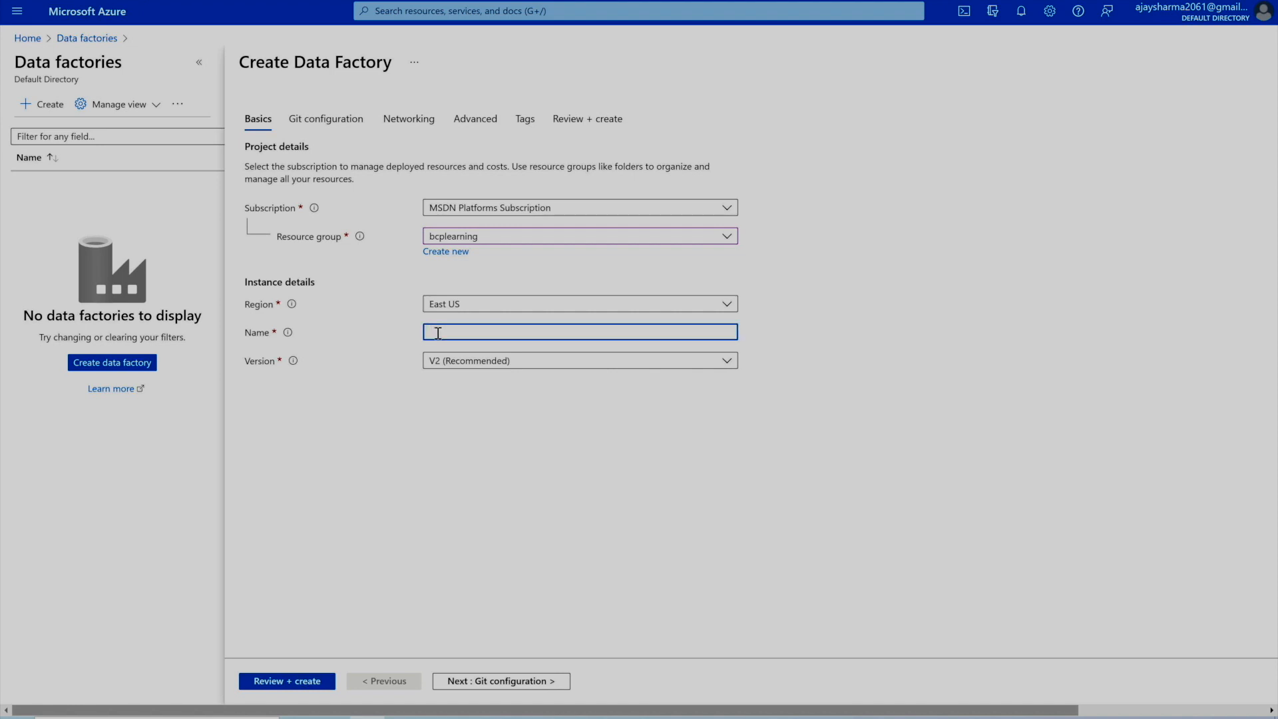
- Name the factory bcpADF and keep version V2 (Recommended)
{"action": "type", "text": "bcpADF"}
{"action": "left_click", "coordinate": [455, 376]}
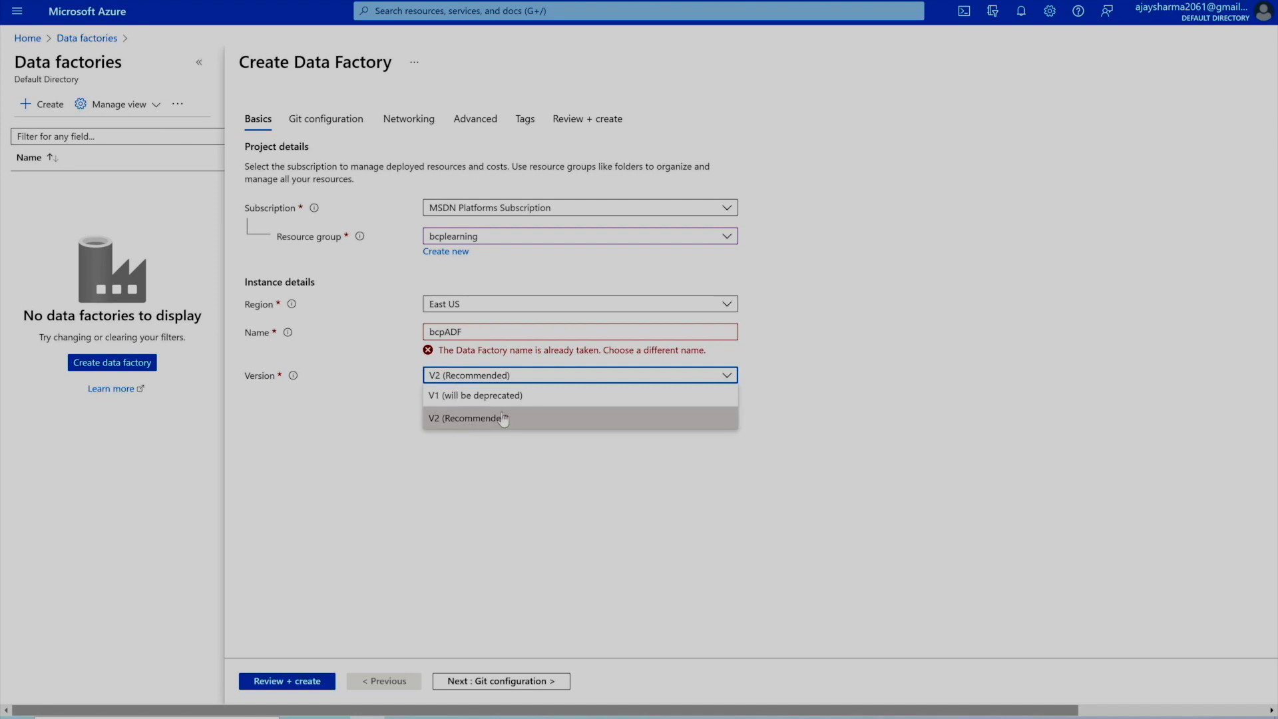
{"action": "left_click", "coordinate": [460, 421]}
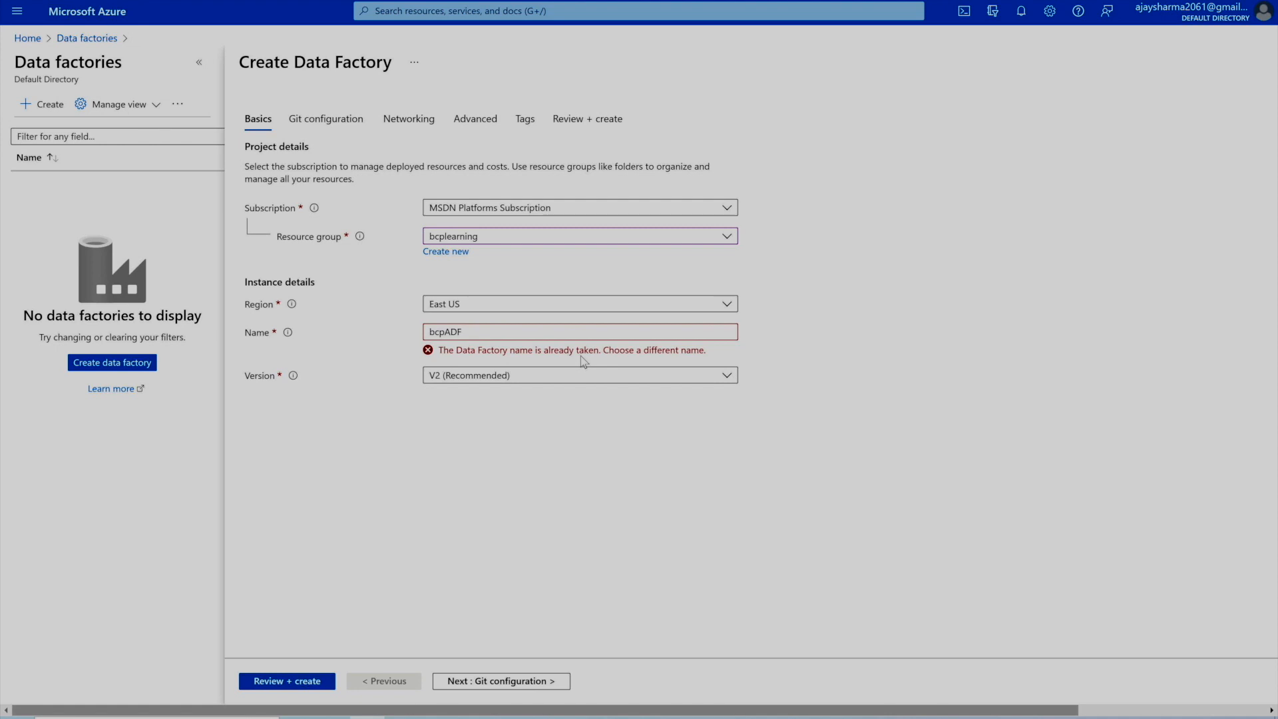
- Change the taken name to bcpAzureDataFactory and go to the Git configuration settings
{"action": "left_click", "coordinate": [465, 329]}
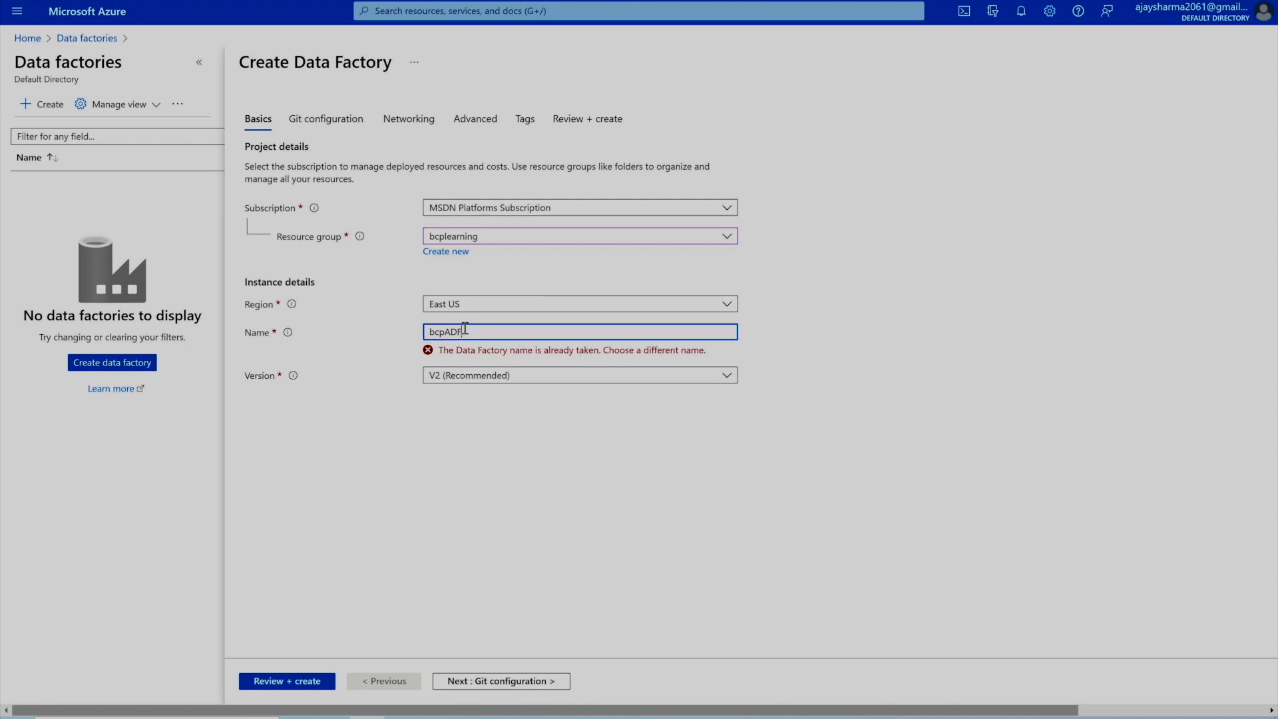
{"action": "key", "text": "BackSpace"}
{"action": "key", "text": "BackSpace"}
{"action": "type", "text": "zureDataFactory"}
{"action": "left_click", "coordinate": [418, 425]}
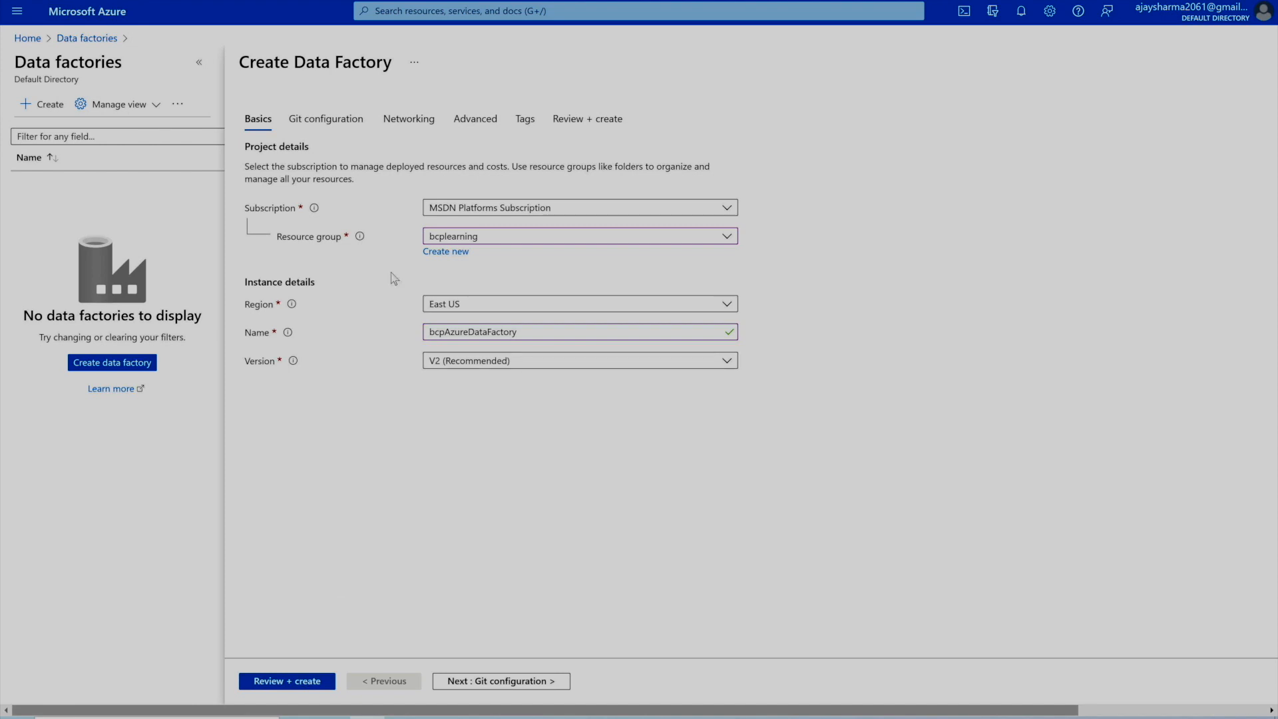
{"action": "left_click", "coordinate": [336, 120]}
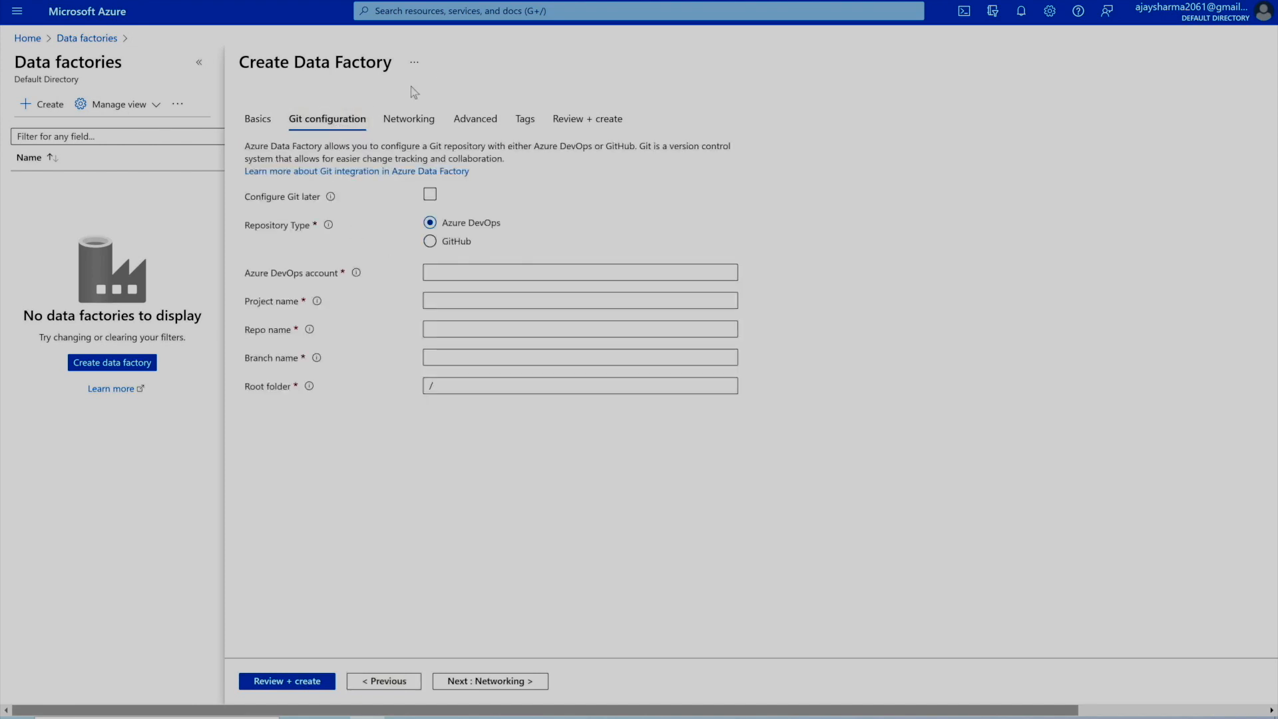
- Look over the Networking, Advanced and Basics tabs, then run validation, which fails on Git configuration
{"action": "left_click", "coordinate": [426, 123]}
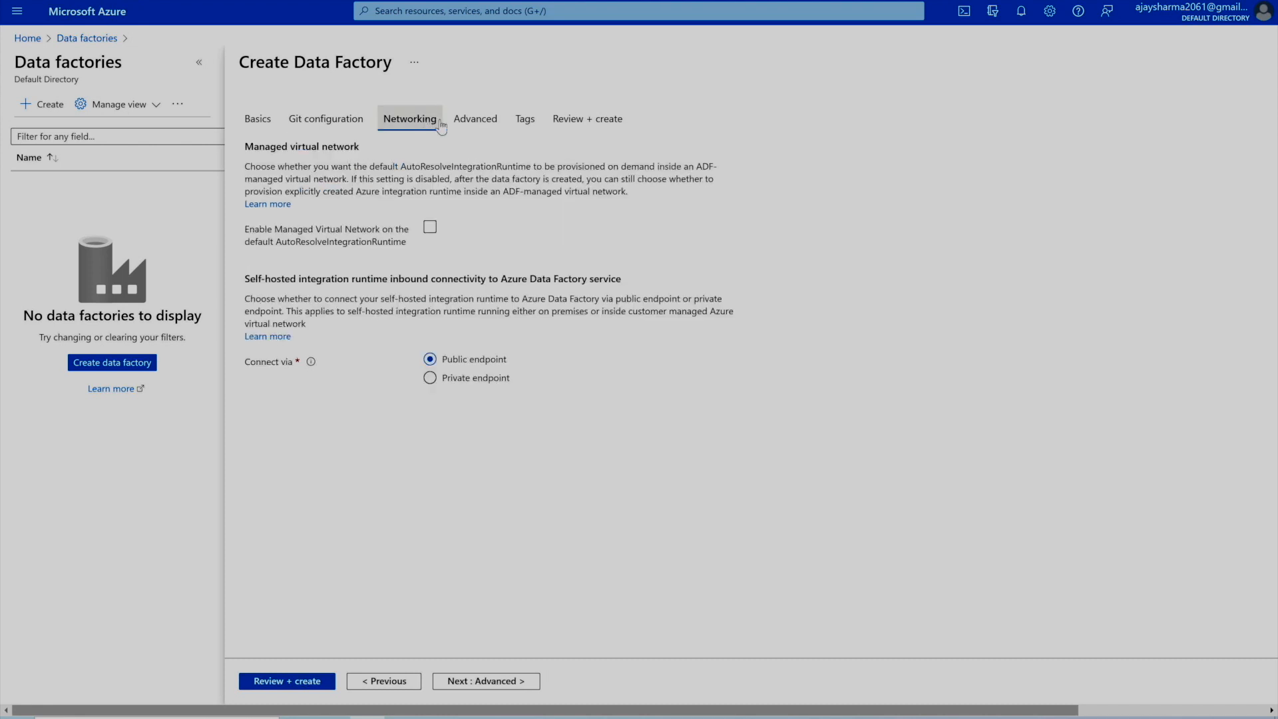
{"action": "left_click", "coordinate": [474, 123]}
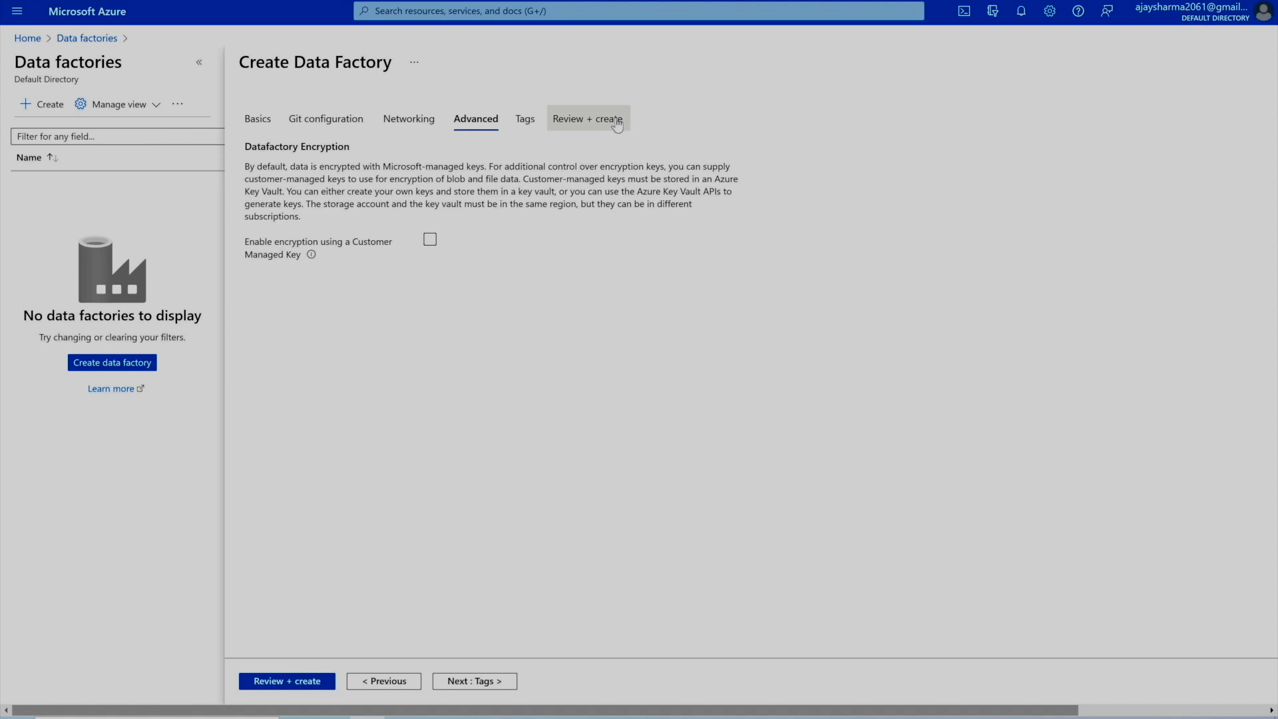
{"action": "left_click", "coordinate": [256, 117]}
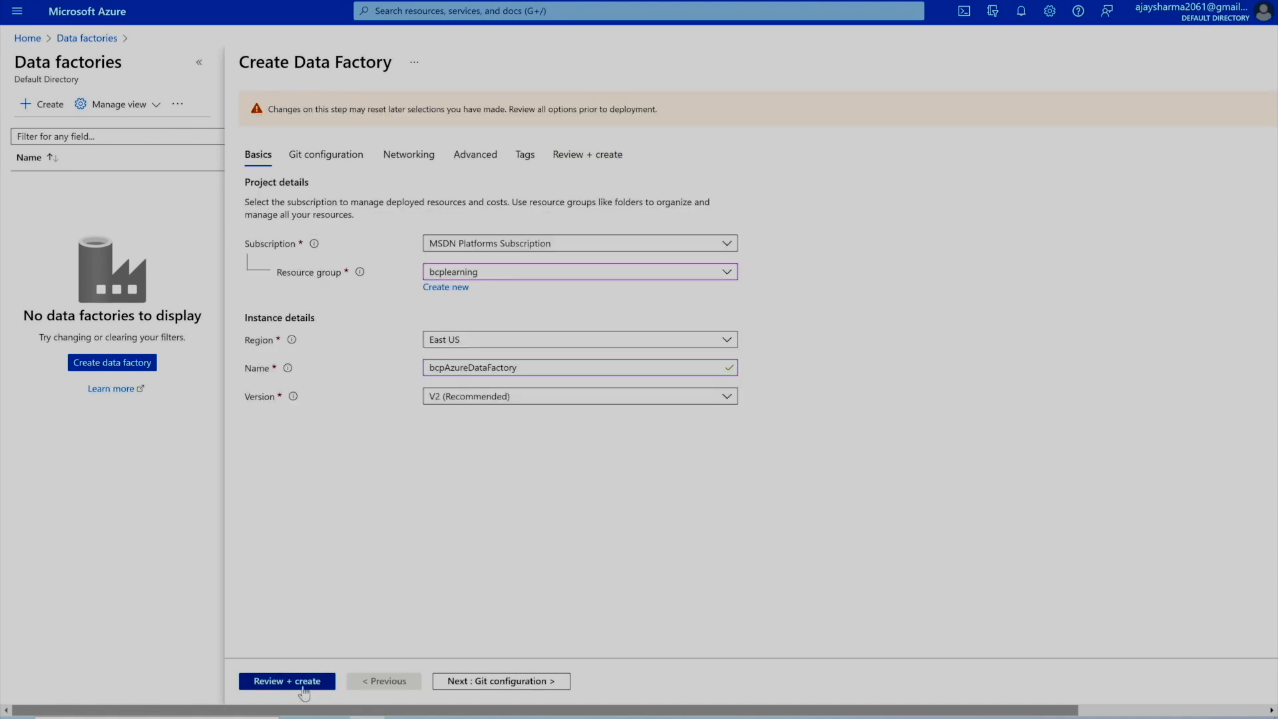
{"action": "left_click", "coordinate": [270, 687]}
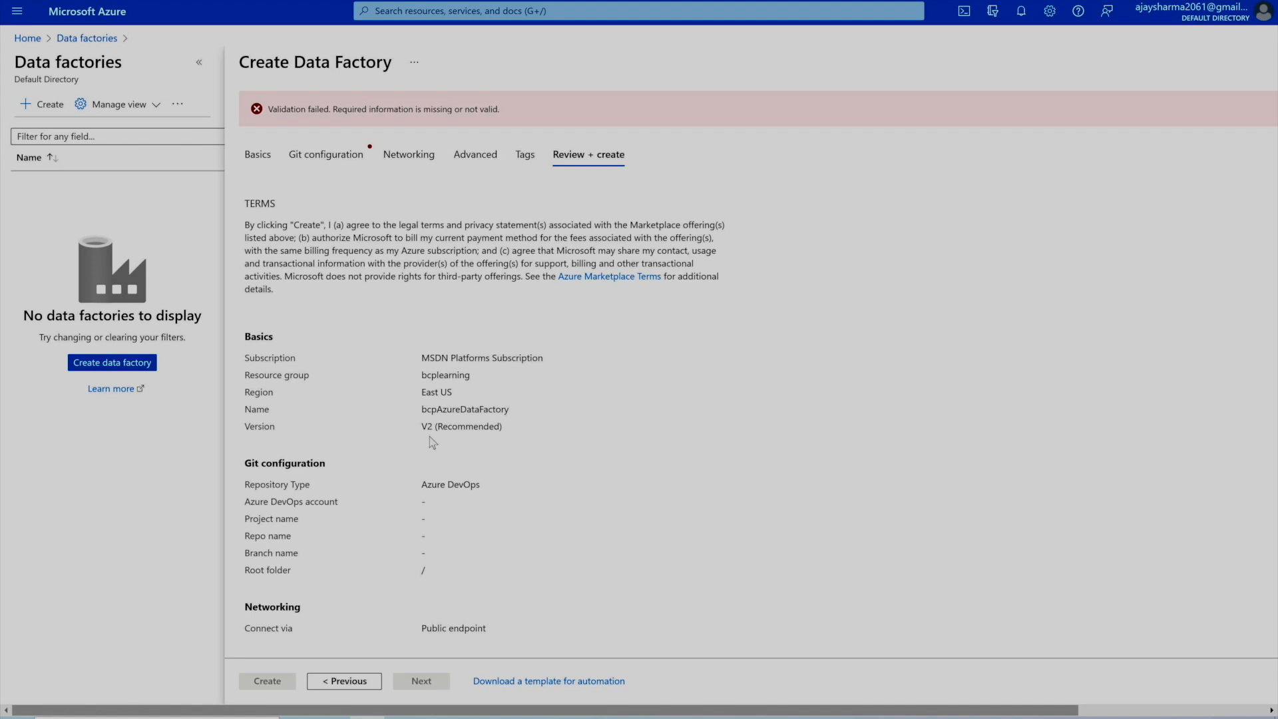
- Choose Configure Git later and revalidate so the review shows Validation Passed
{"action": "left_click", "coordinate": [333, 154]}
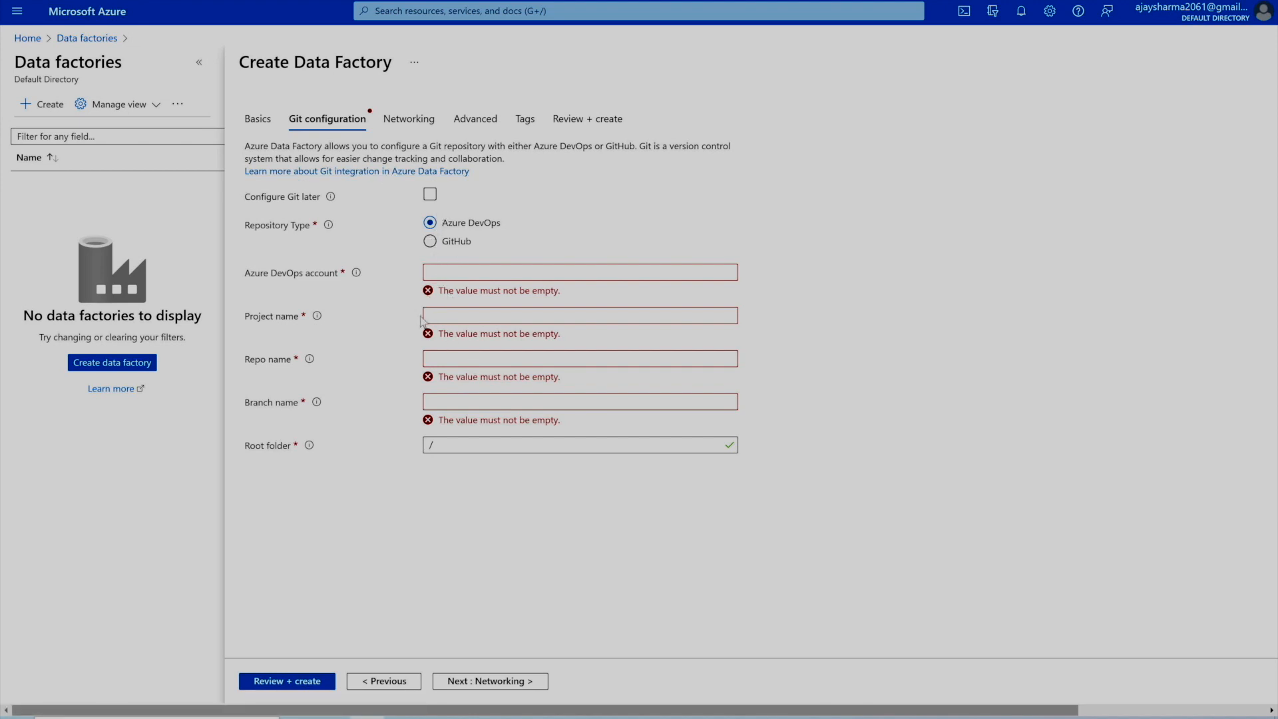
{"action": "mouse_move", "coordinate": [329, 198]}
{"action": "left_click", "coordinate": [430, 193]}
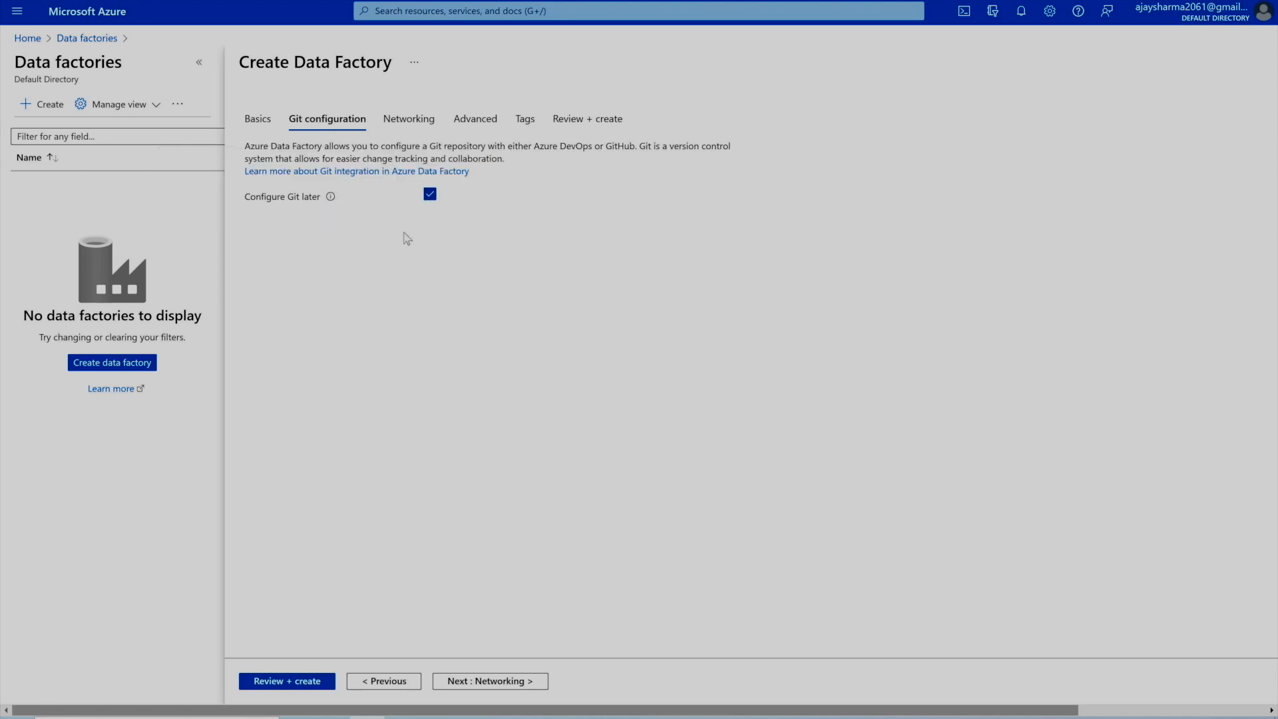
{"action": "left_click", "coordinate": [307, 682]}
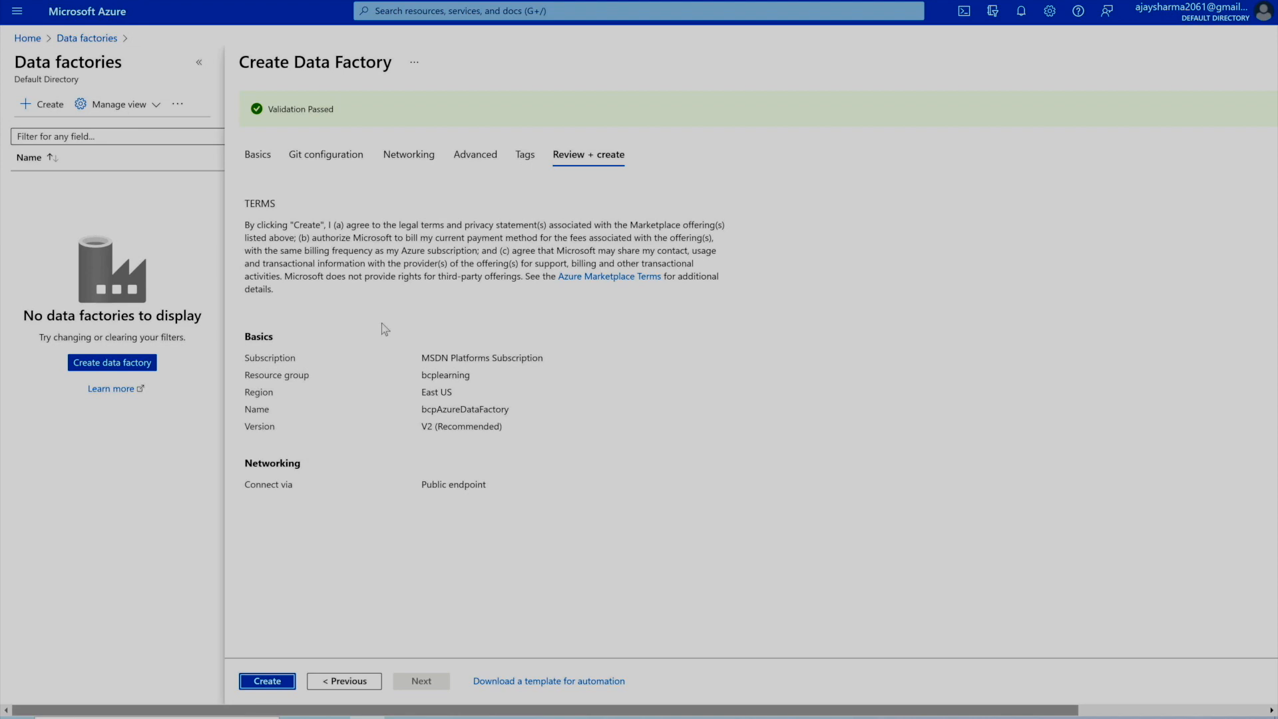
- Create the data factory and follow notifications until deployment to bcplearning succeeds
{"action": "left_click", "coordinate": [266, 686]}
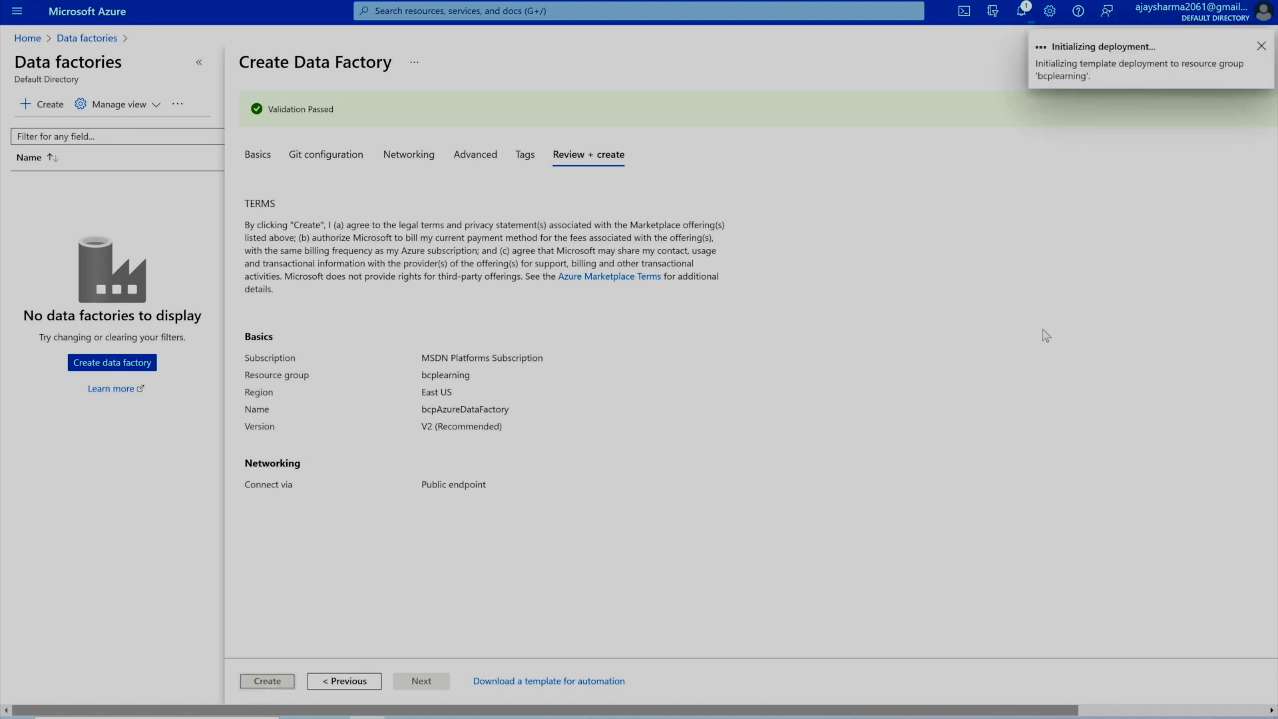
{"action": "left_click", "coordinate": [1025, 20]}
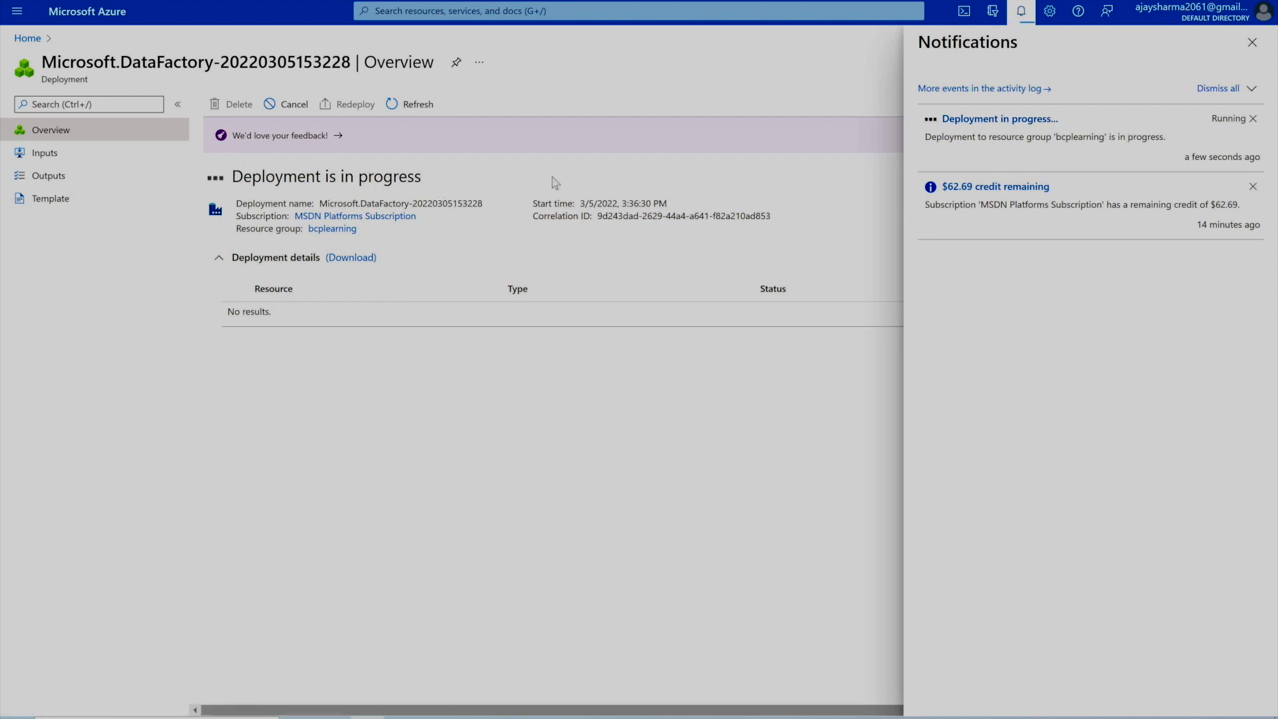
{"action": "left_click", "coordinate": [1252, 43]}
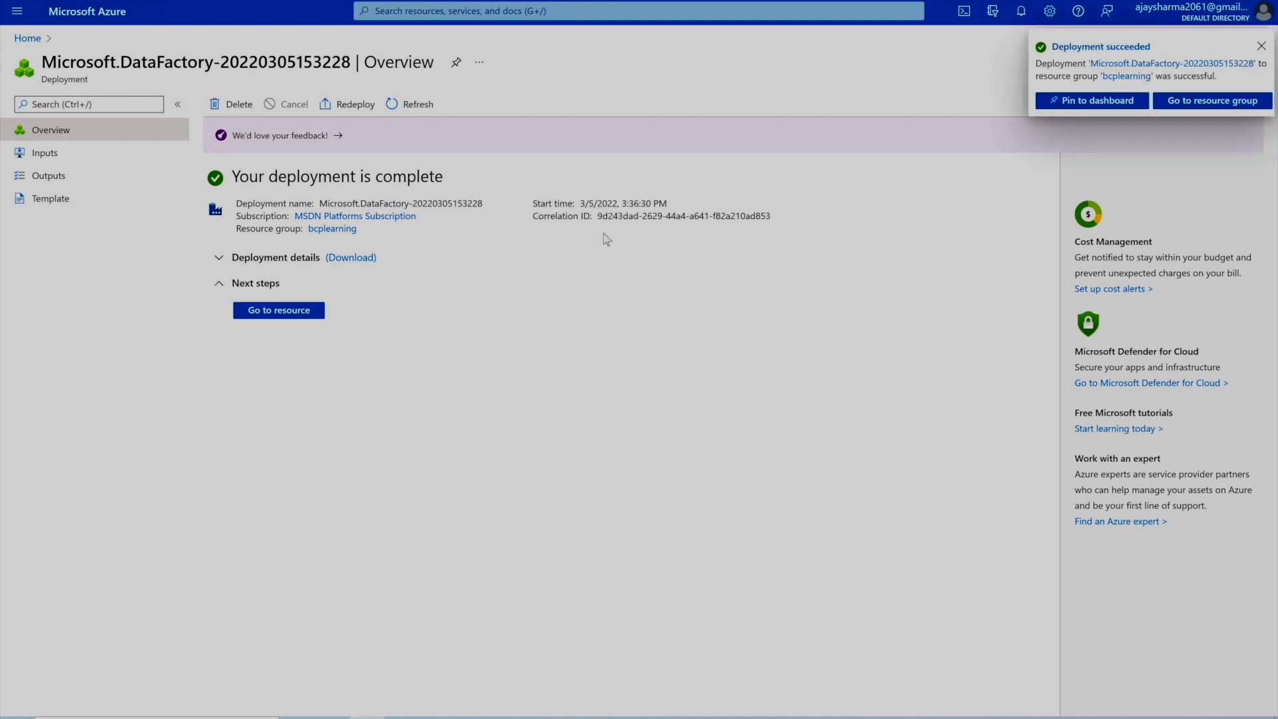
- Pin the finished deployment to My Dashboard and return to the Home page
{"action": "left_click", "coordinate": [1101, 107]}
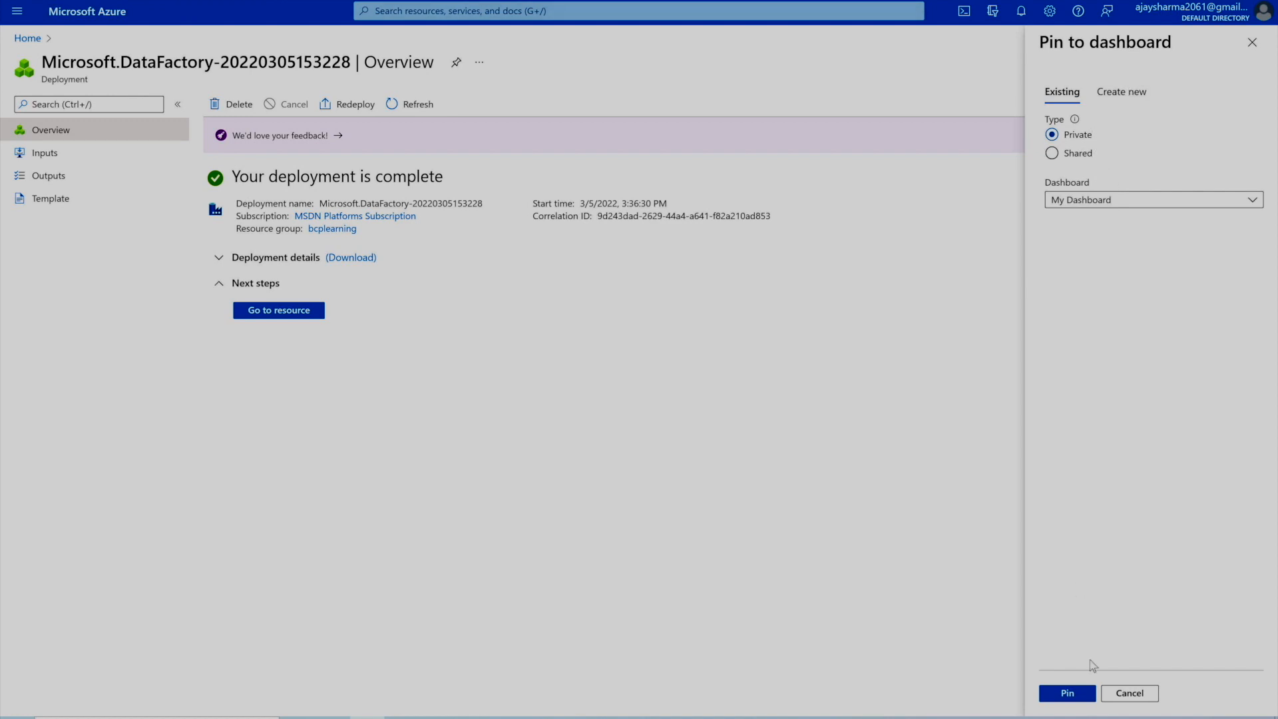
{"action": "left_click", "coordinate": [1068, 694]}
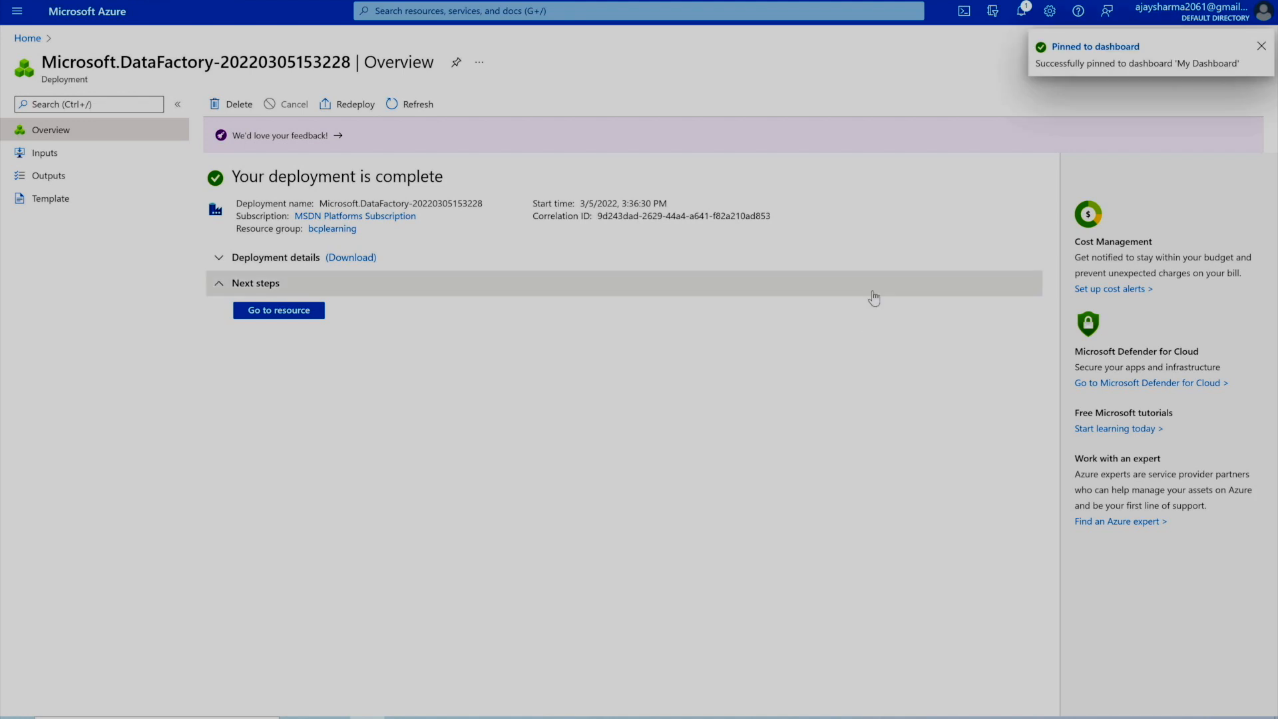
{"action": "left_click", "coordinate": [1260, 46]}
{"action": "left_click", "coordinate": [28, 39]}
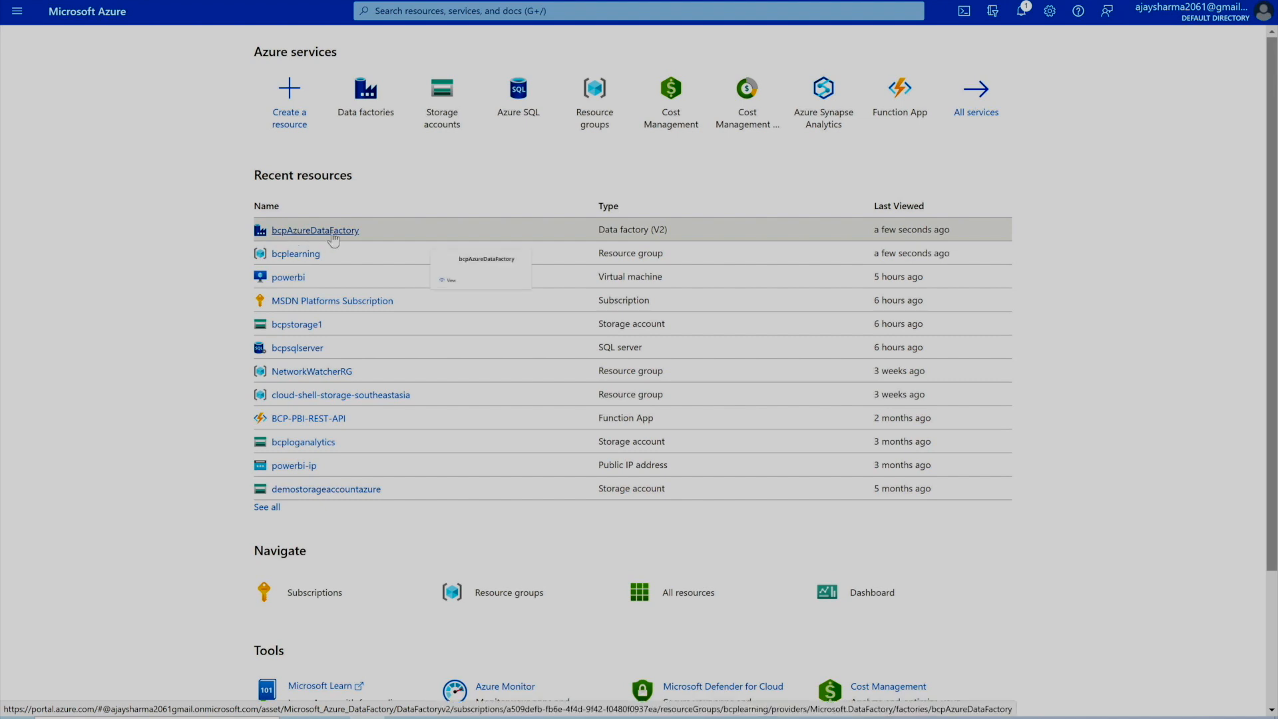
- Open bcpAzureDataFactory from Recent resources on the Home page
{"action": "mouse_move", "coordinate": [334, 240]}
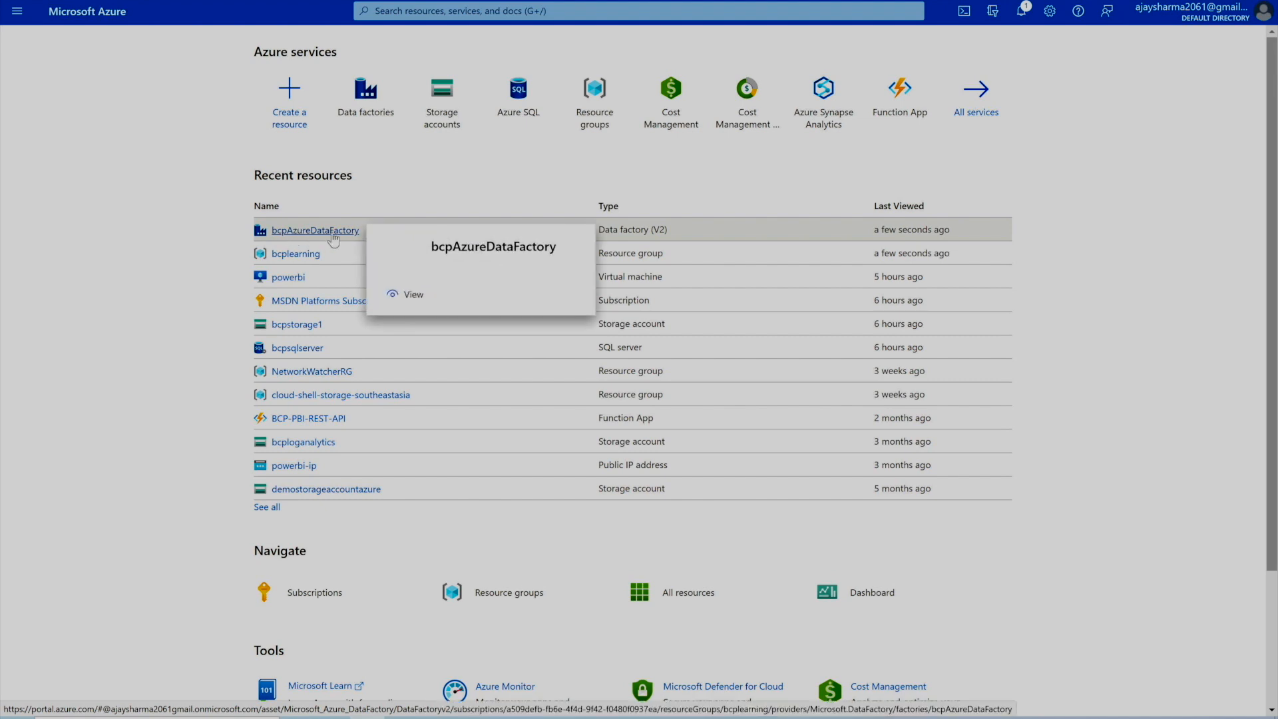
{"action": "left_click", "coordinate": [334, 233]}
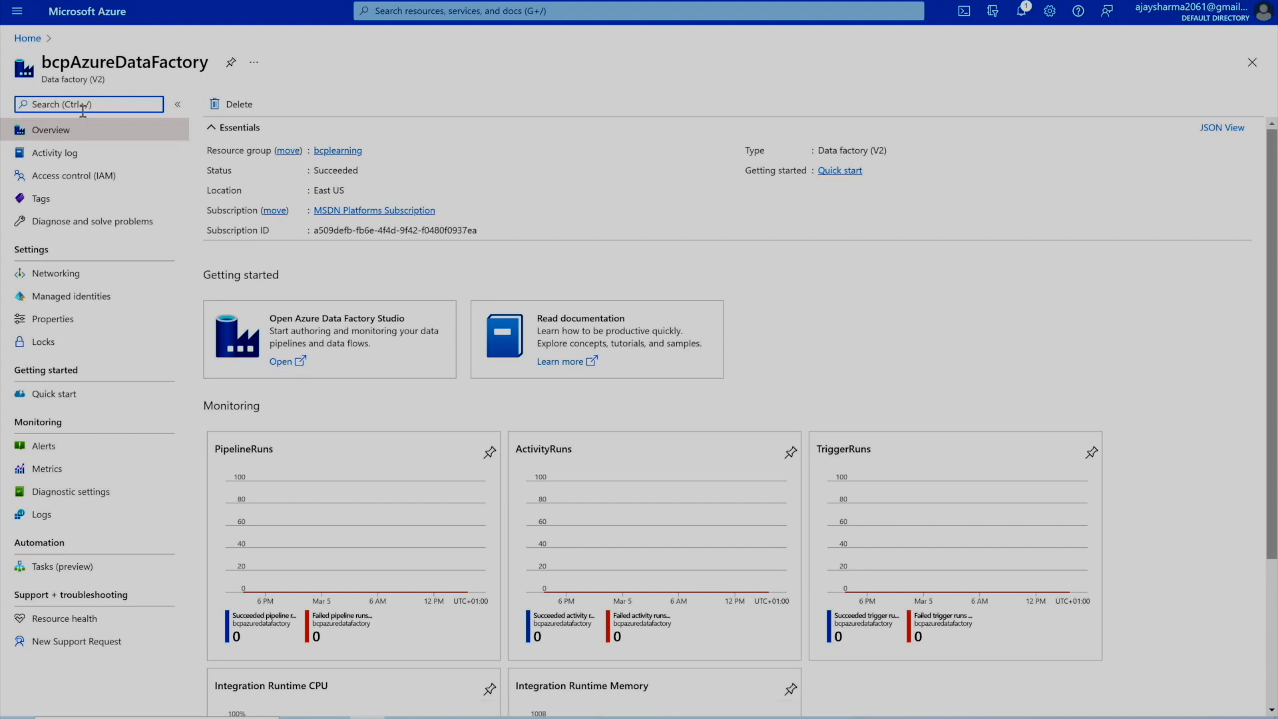
{"action": "left_click", "coordinate": [49, 348]}
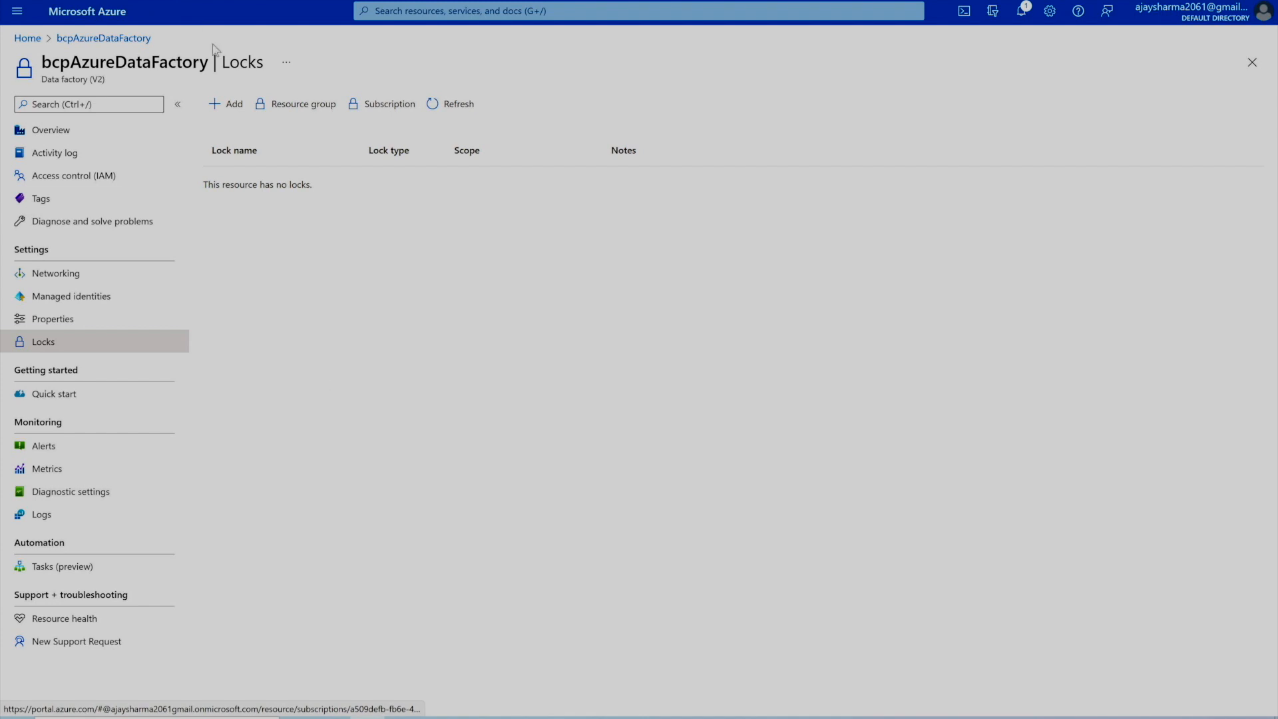
{"action": "left_click", "coordinate": [226, 104]}
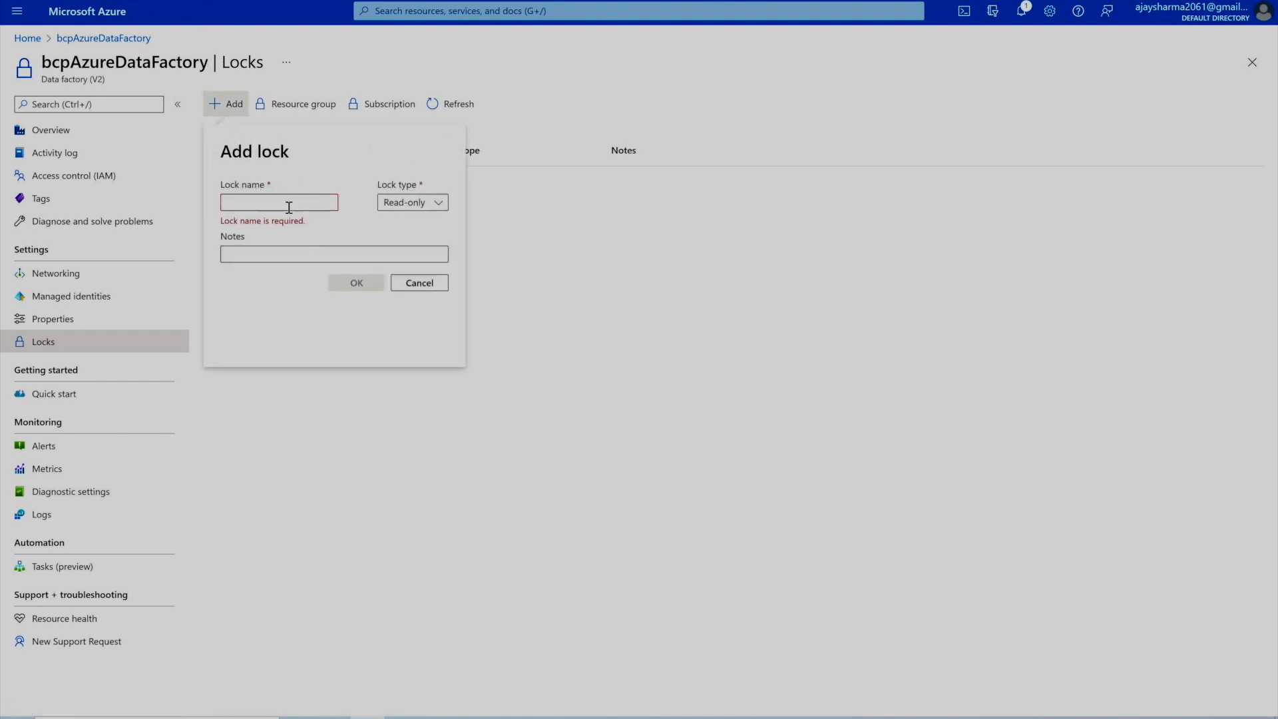
{"action": "left_click", "coordinate": [434, 209]}
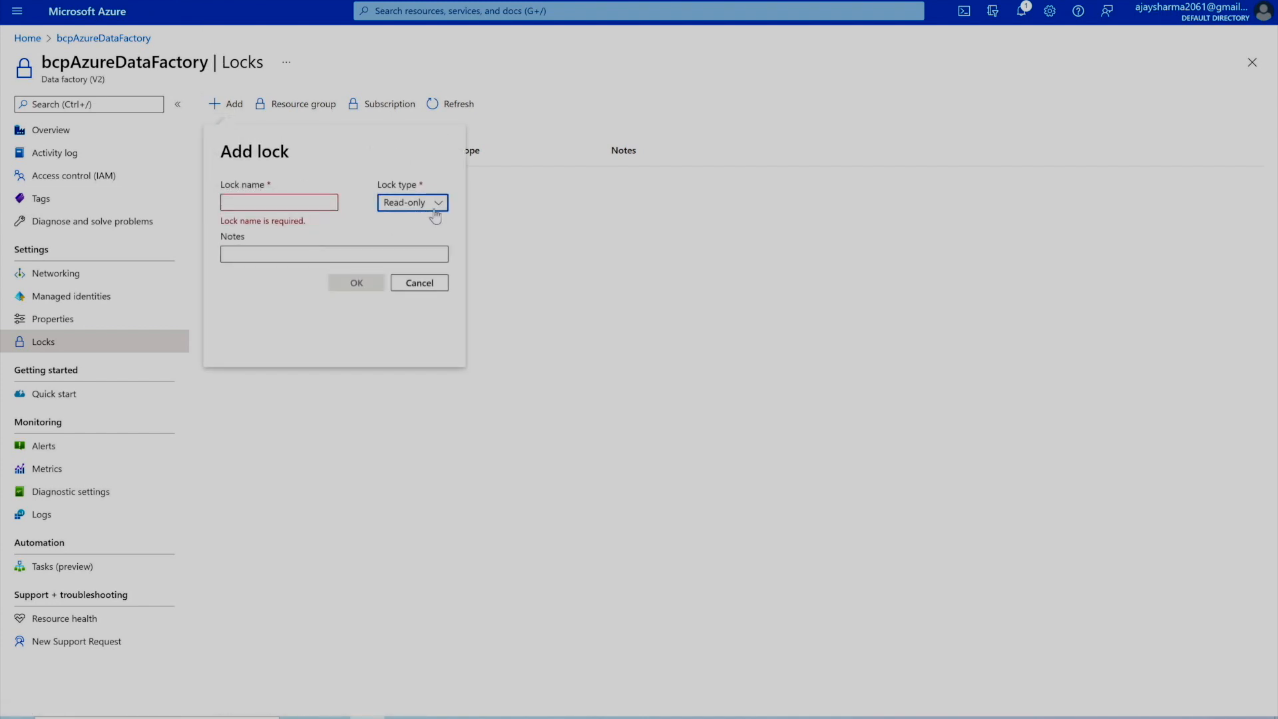
{"action": "left_click", "coordinate": [435, 212]}
{"action": "left_click", "coordinate": [272, 283]}
{"action": "left_click", "coordinate": [445, 285]}
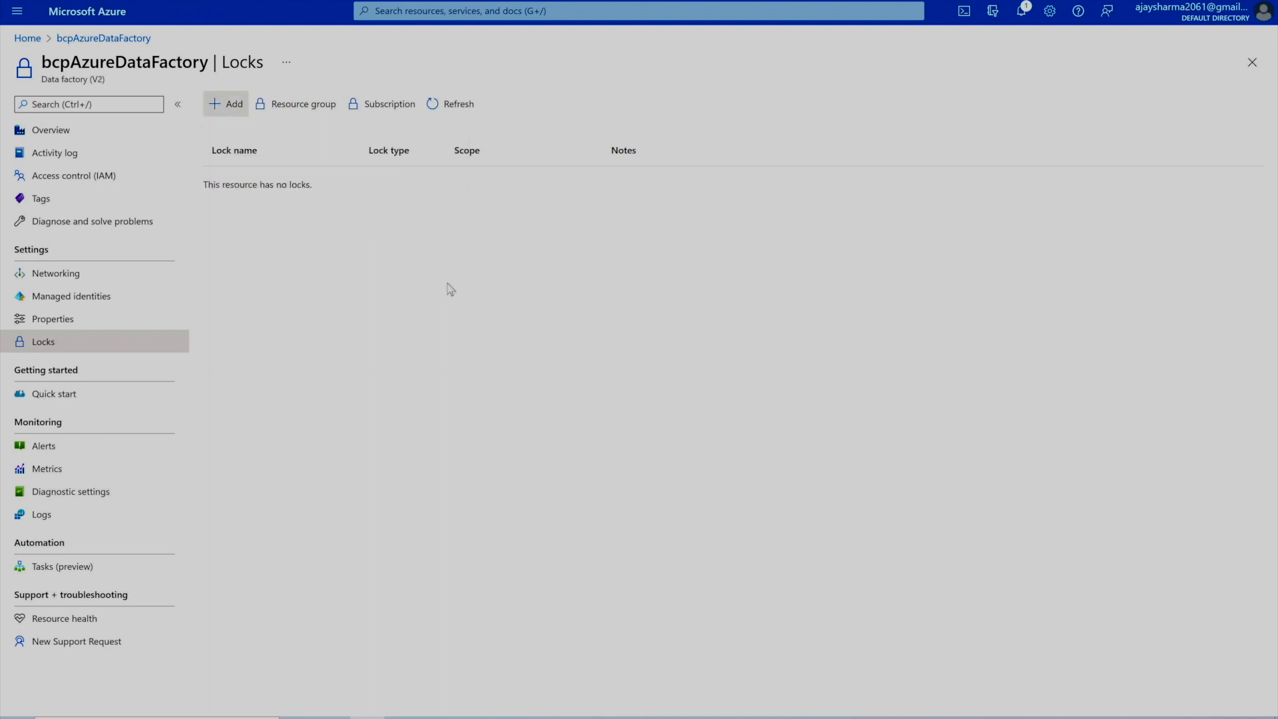
{"action": "left_click", "coordinate": [39, 132]}
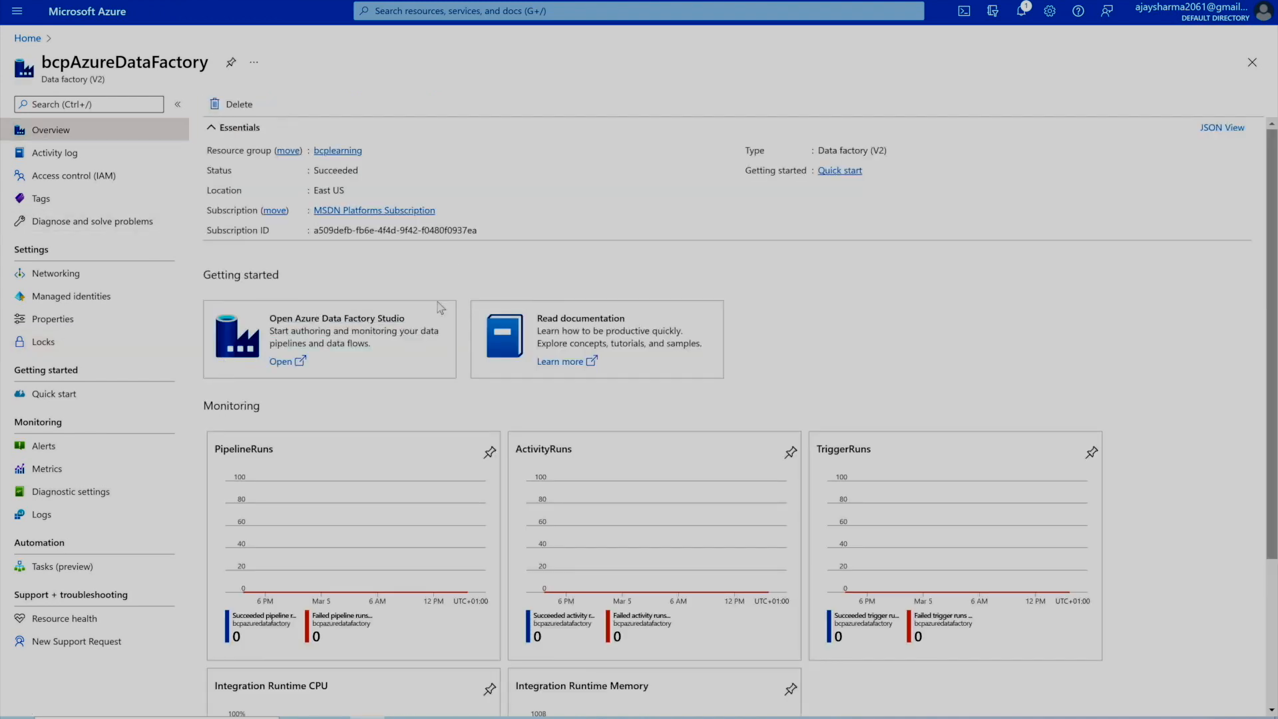
- Launch Azure Data Factory Studio for bcpAzureDataFactory and open its Author workspace
{"action": "left_click", "coordinate": [279, 364]}
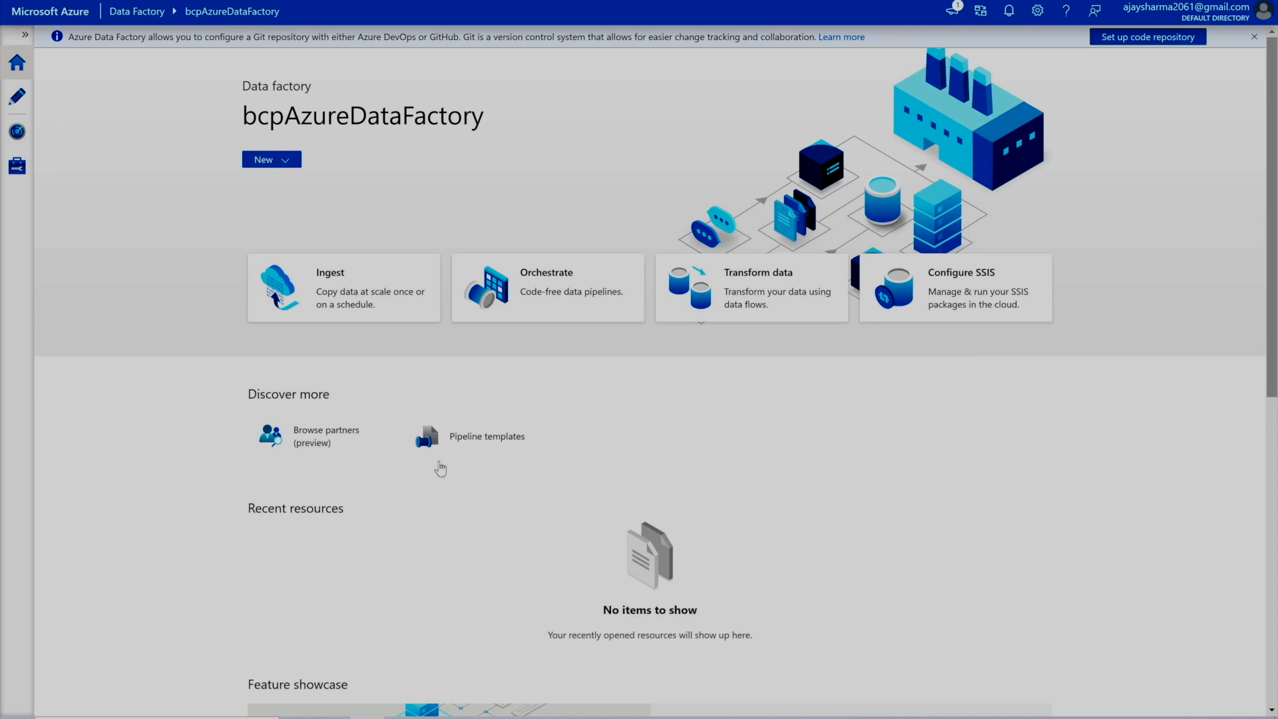
{"action": "scroll", "coordinate": [519, 461], "scroll_direction": "down", "scroll_amount": 9}
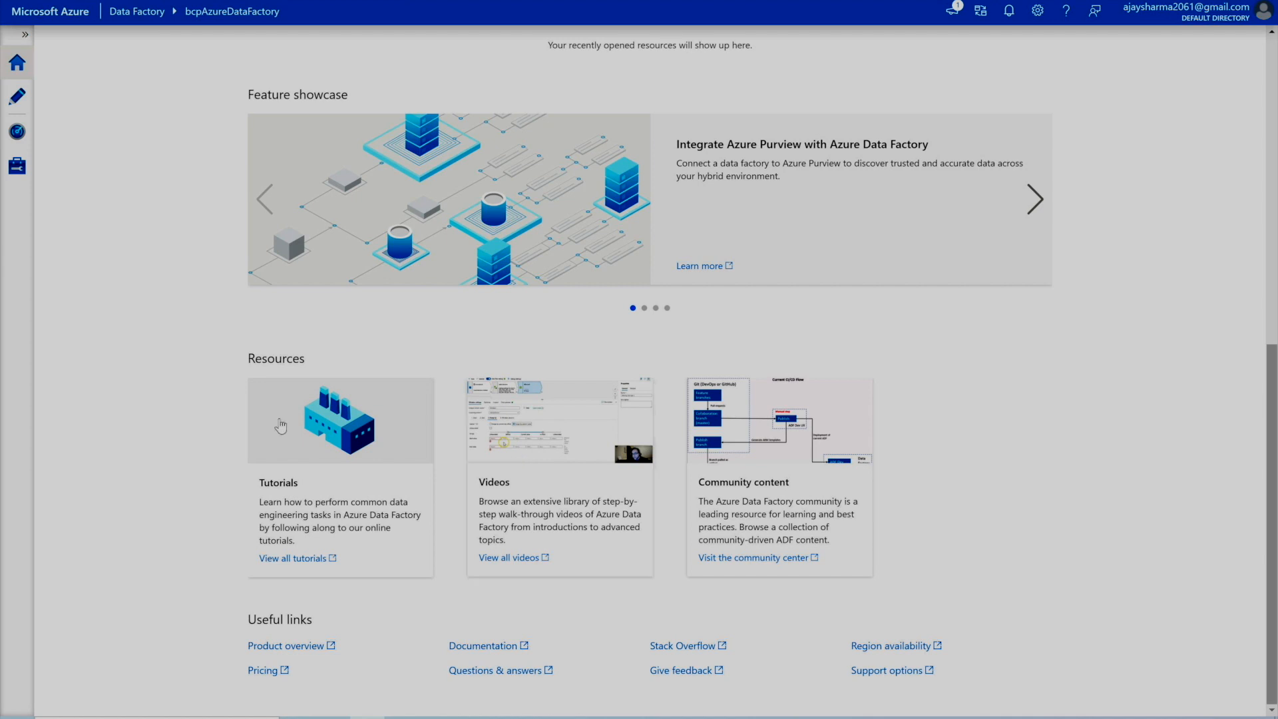
{"action": "left_click", "coordinate": [26, 36]}
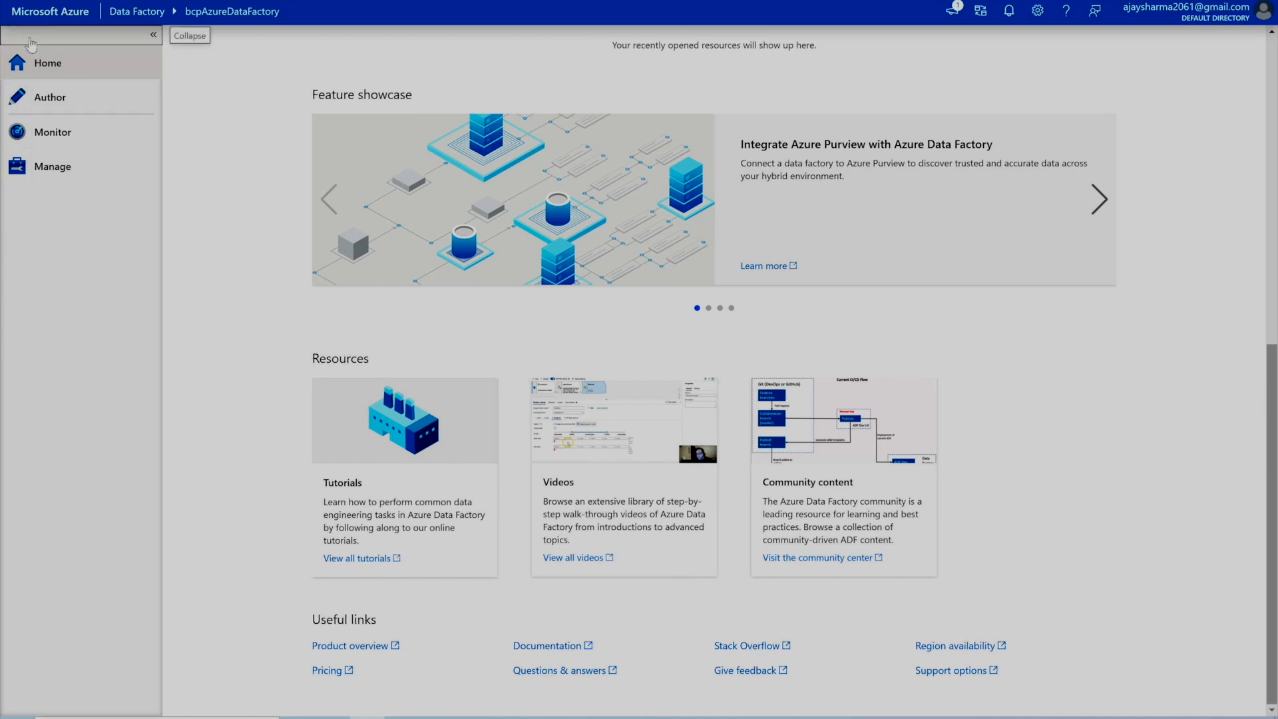
{"action": "left_click", "coordinate": [61, 100]}
{"action": "left_click", "coordinate": [63, 147]}
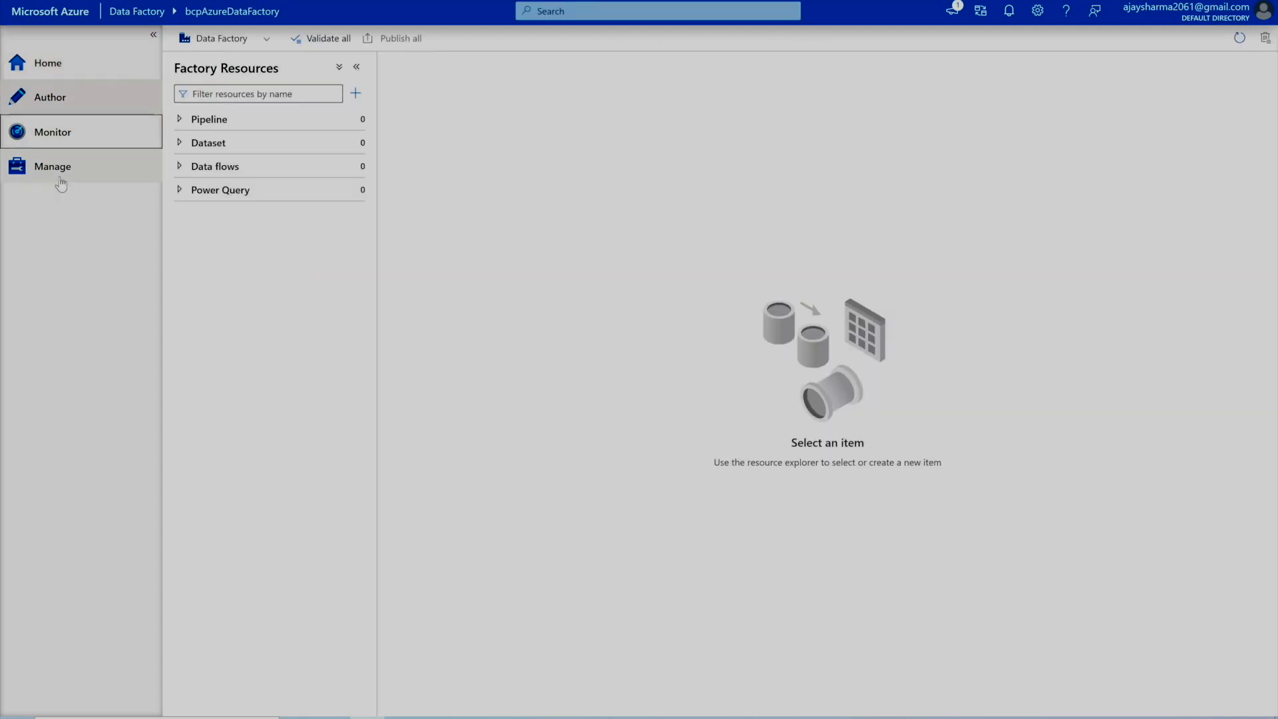
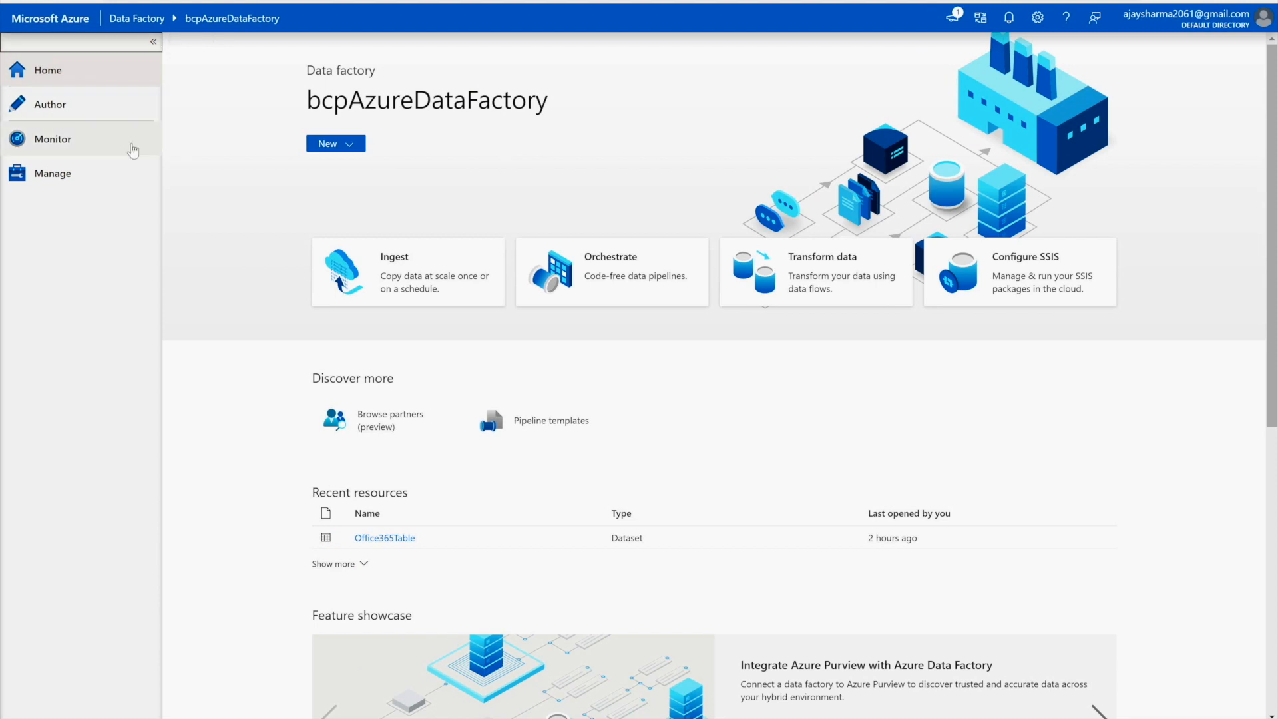
- Open Manage > Linked services and browse the new-connector gallery's Azure, Database, File, Generic, NoSQL and Services categories, then cancel
{"action": "left_click", "coordinate": [62, 181]}
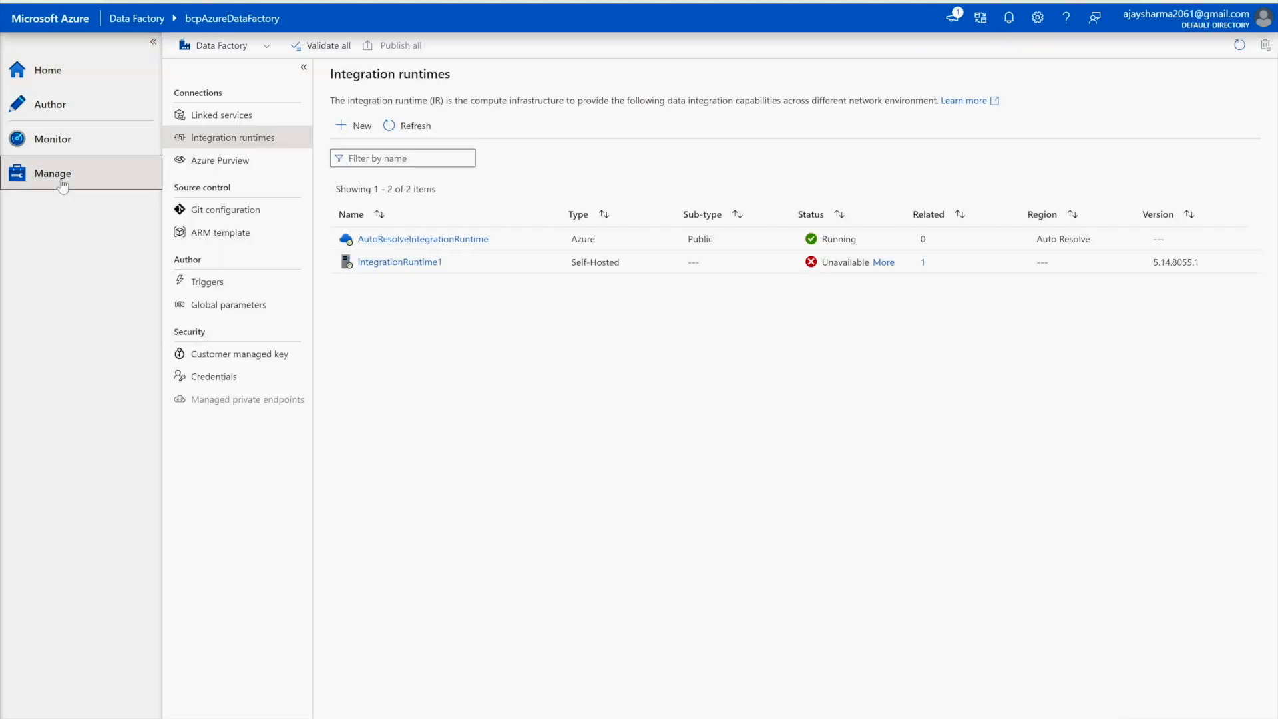
{"action": "left_click", "coordinate": [208, 123]}
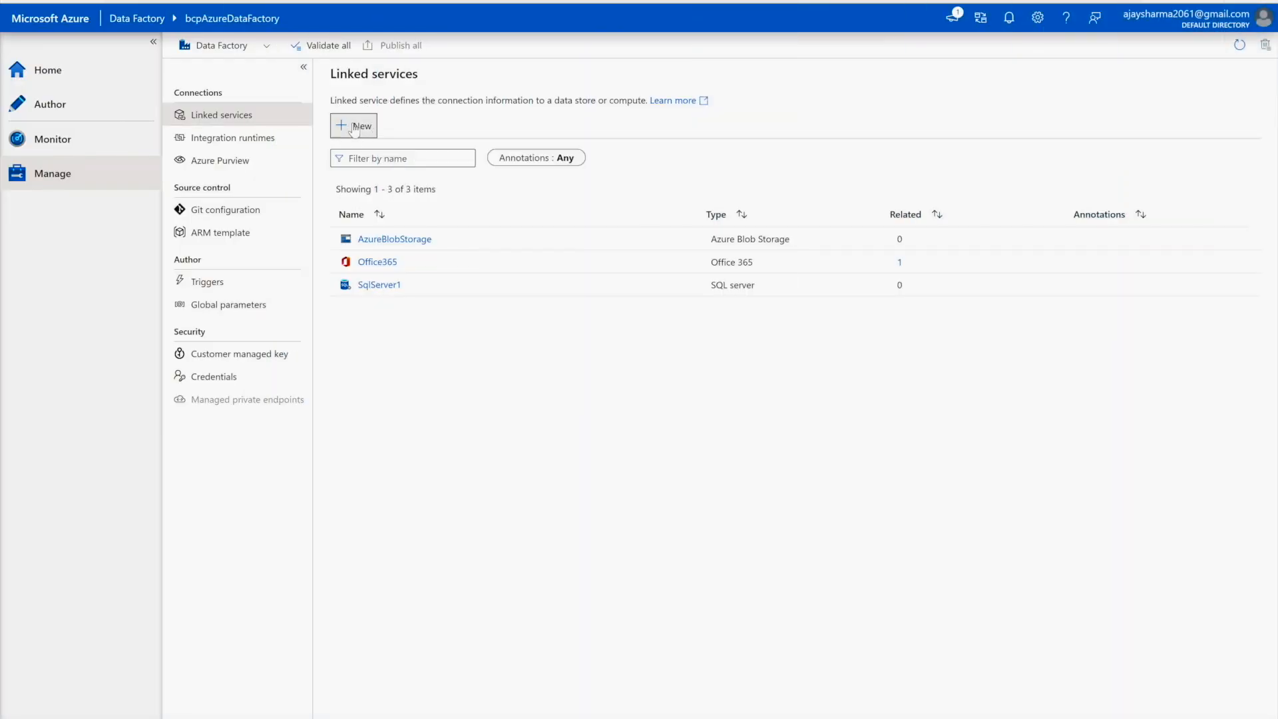
{"action": "left_click", "coordinate": [356, 126]}
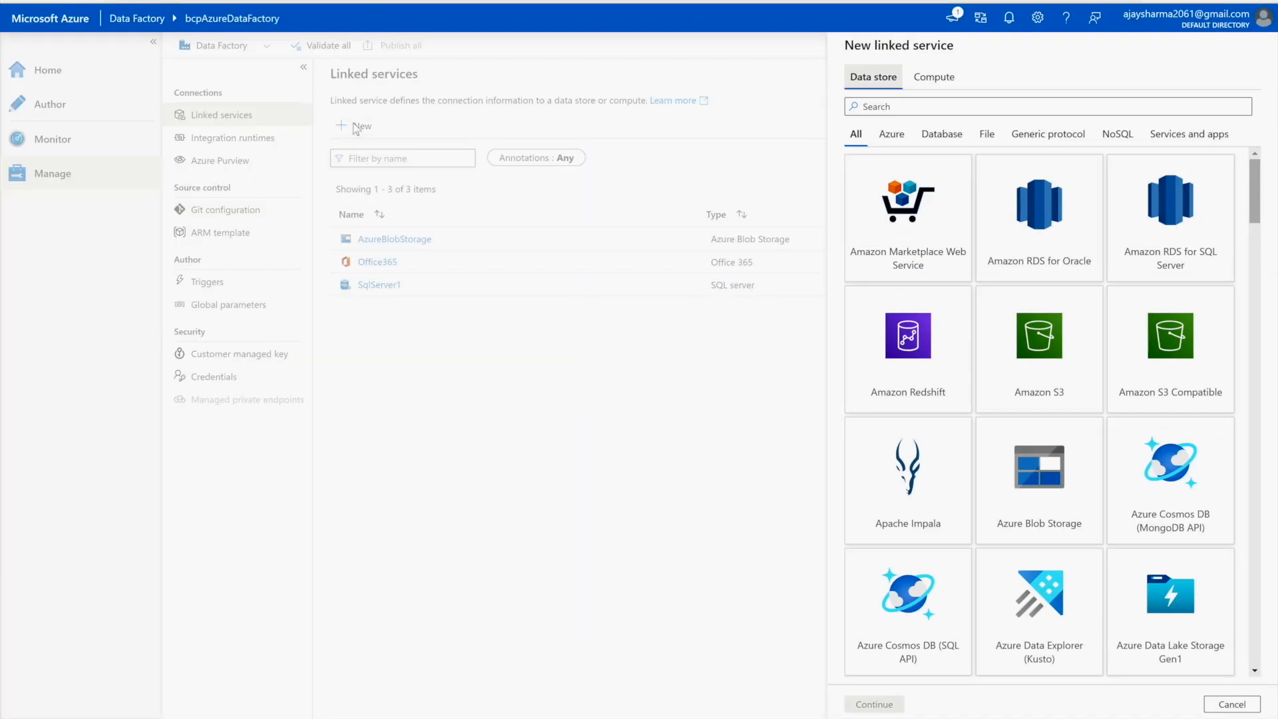
{"action": "left_click", "coordinate": [888, 146]}
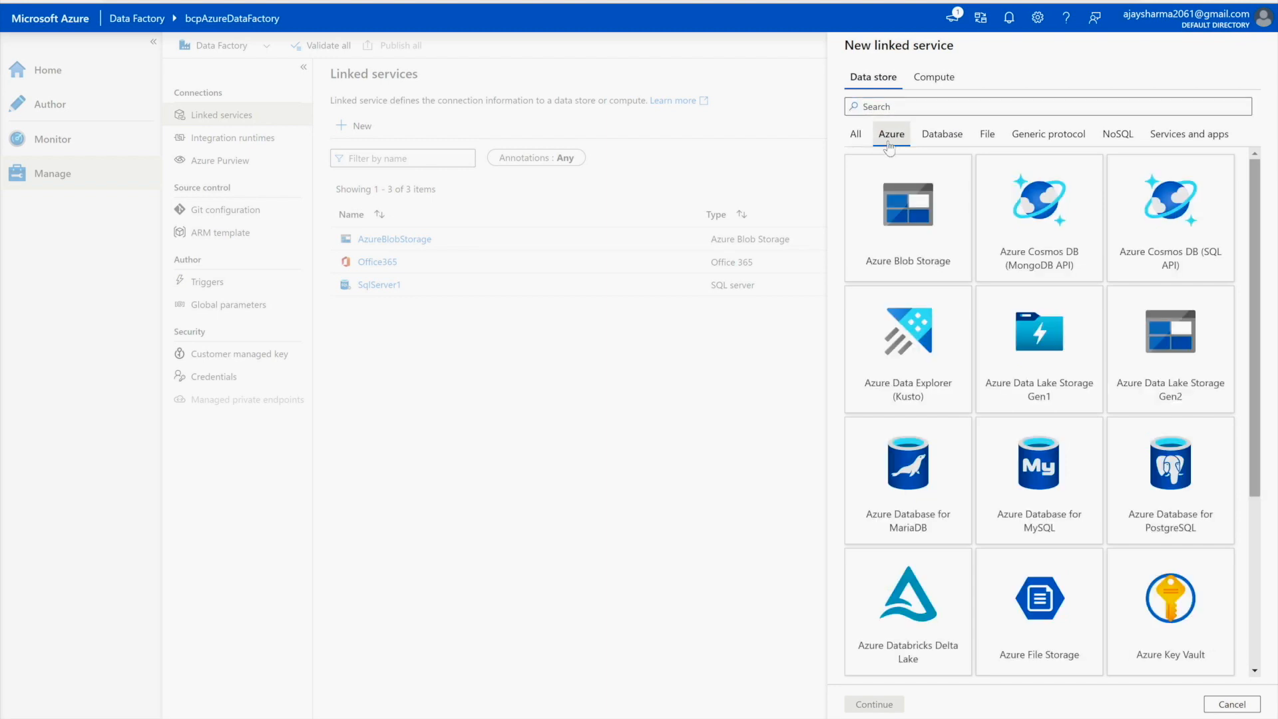
{"action": "left_click", "coordinate": [932, 139]}
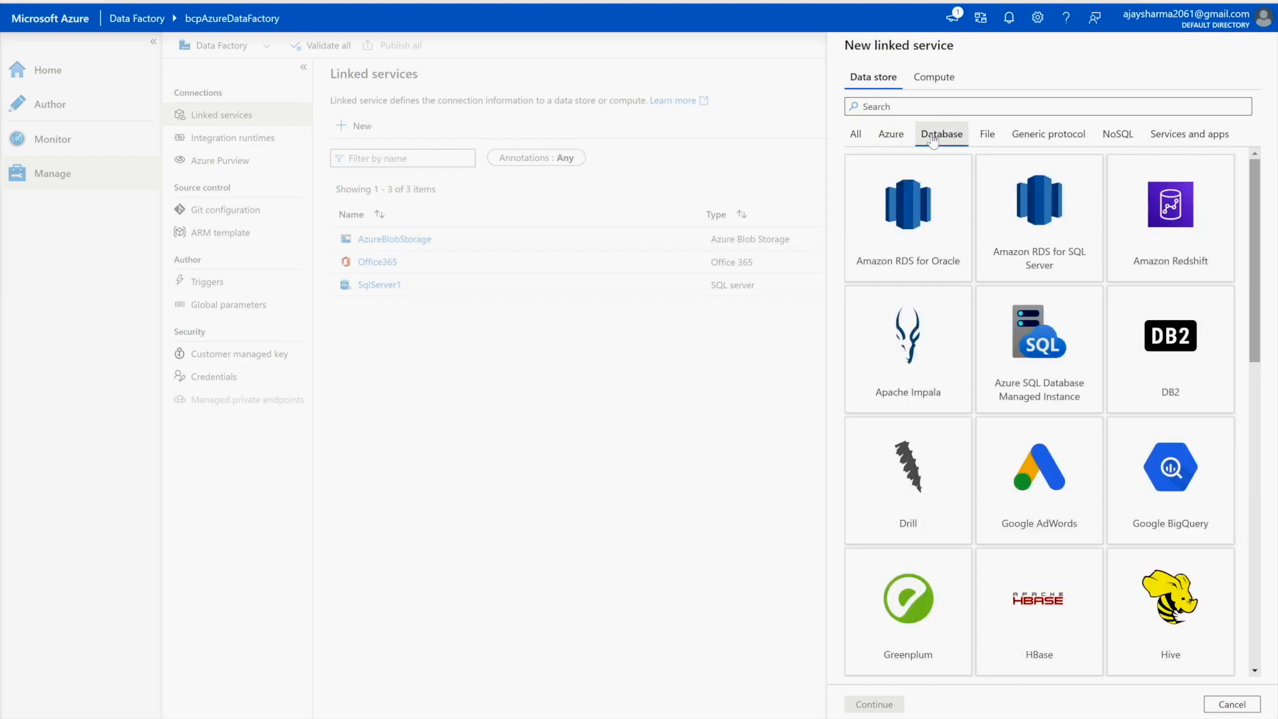
{"action": "left_click", "coordinate": [983, 138]}
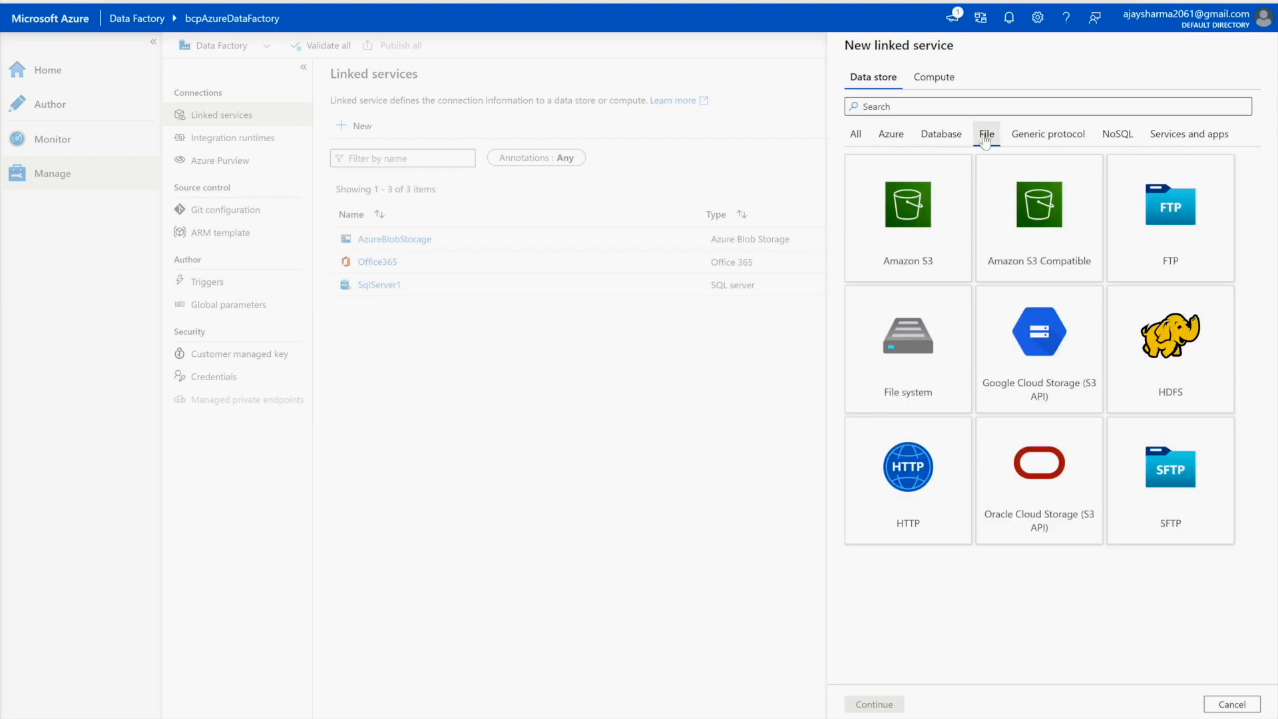
{"action": "left_click", "coordinate": [1027, 138]}
{"action": "left_click", "coordinate": [1118, 138]}
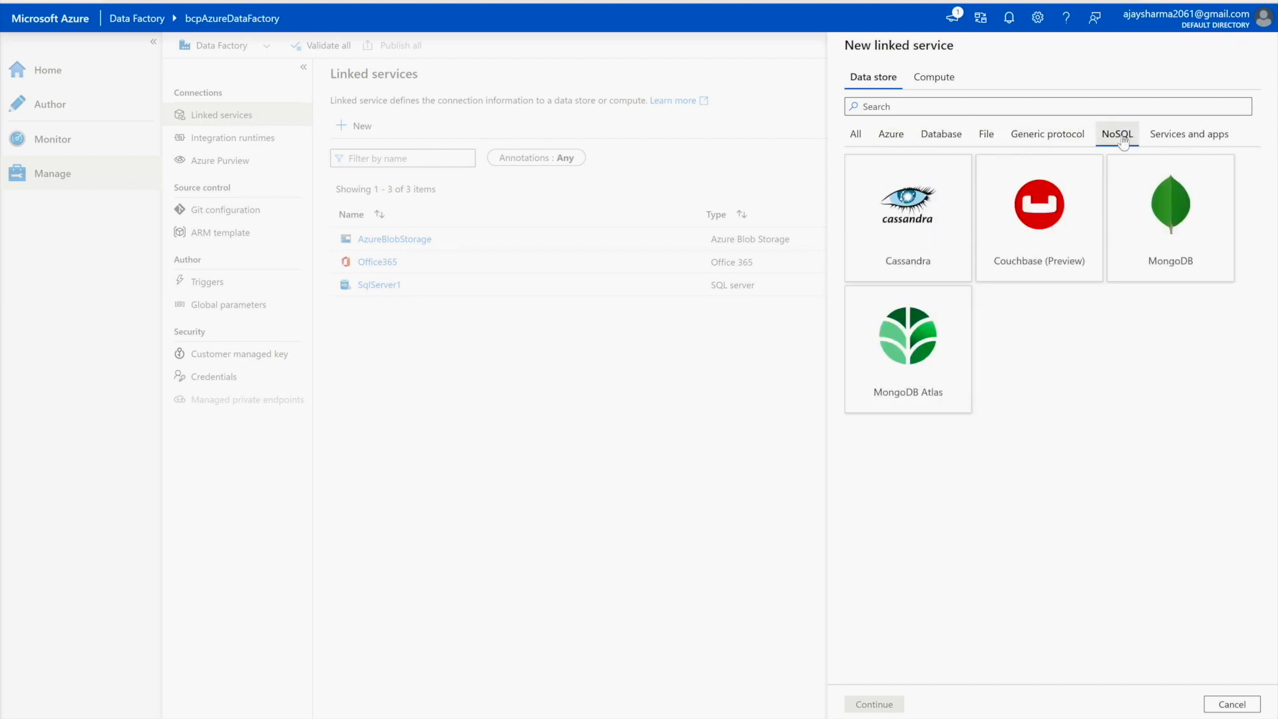
{"action": "left_click", "coordinate": [1184, 140]}
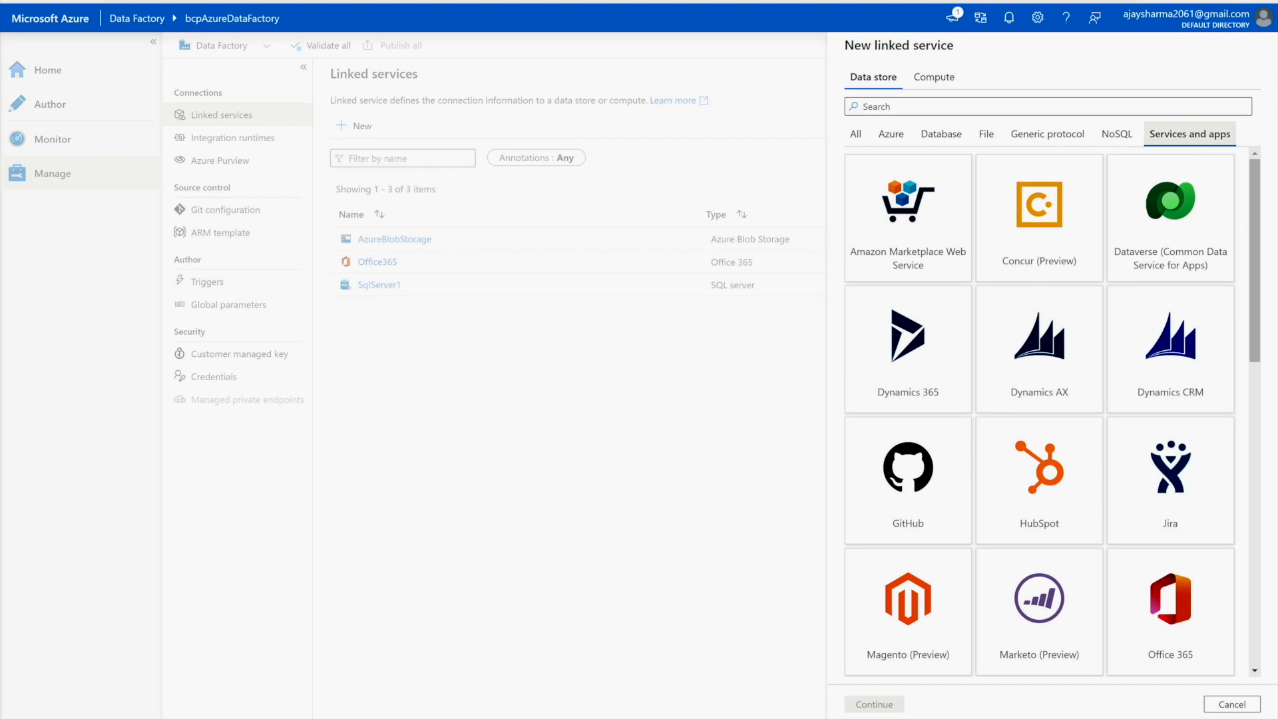
{"action": "left_click", "coordinate": [1231, 704]}
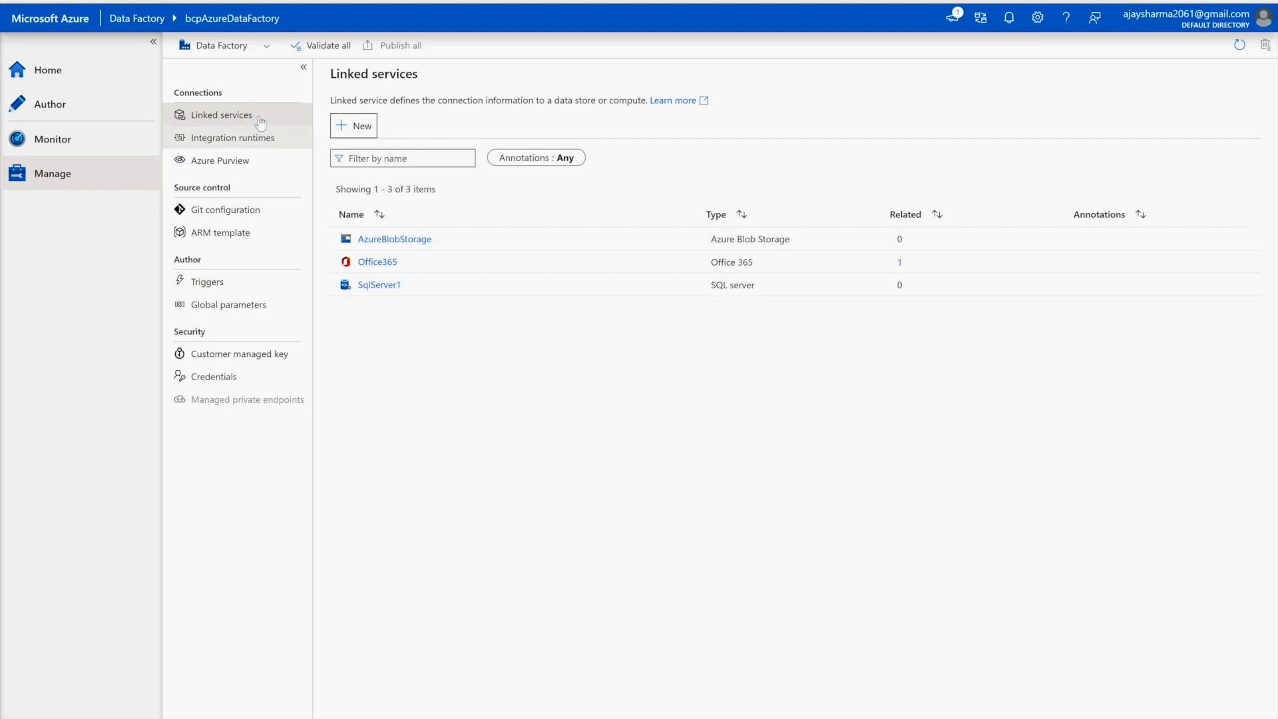
- Confirm that AutoResolveIntegrationRuntime and self-hosted integrationRuntime1 both show Running on the Integration runtimes page
{"action": "left_click", "coordinate": [239, 145]}
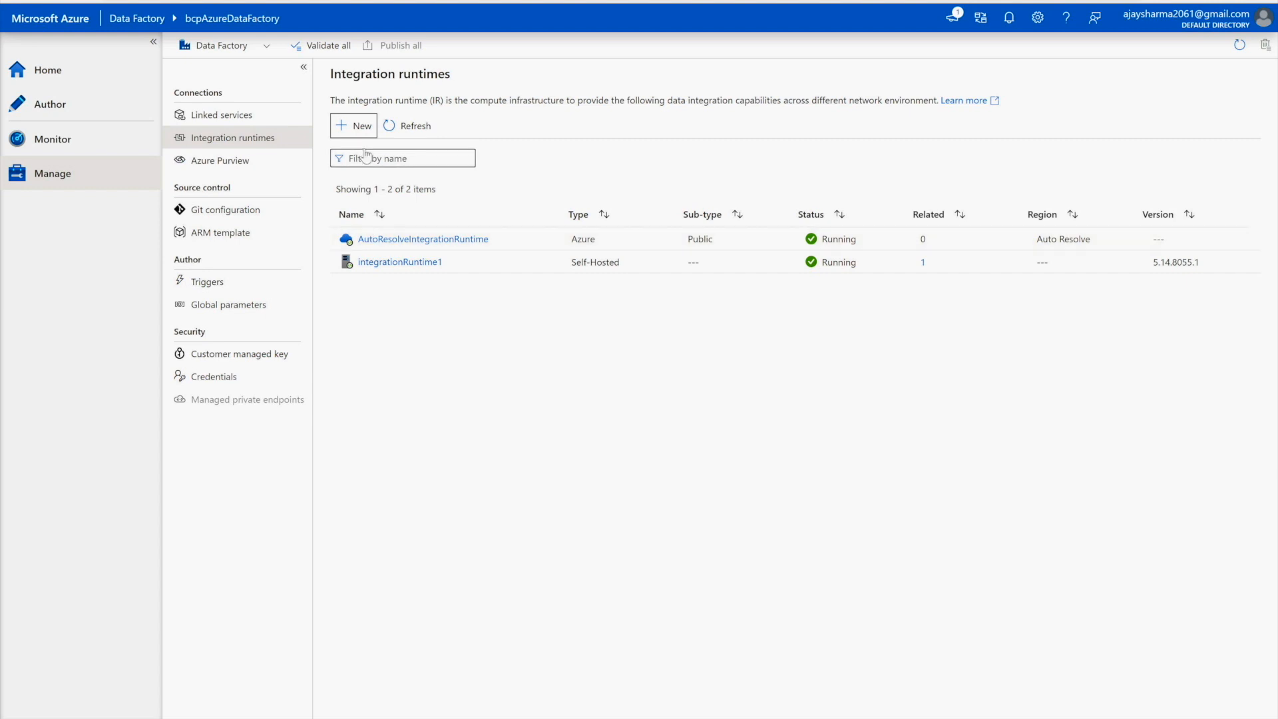
{"action": "left_click", "coordinate": [360, 128]}
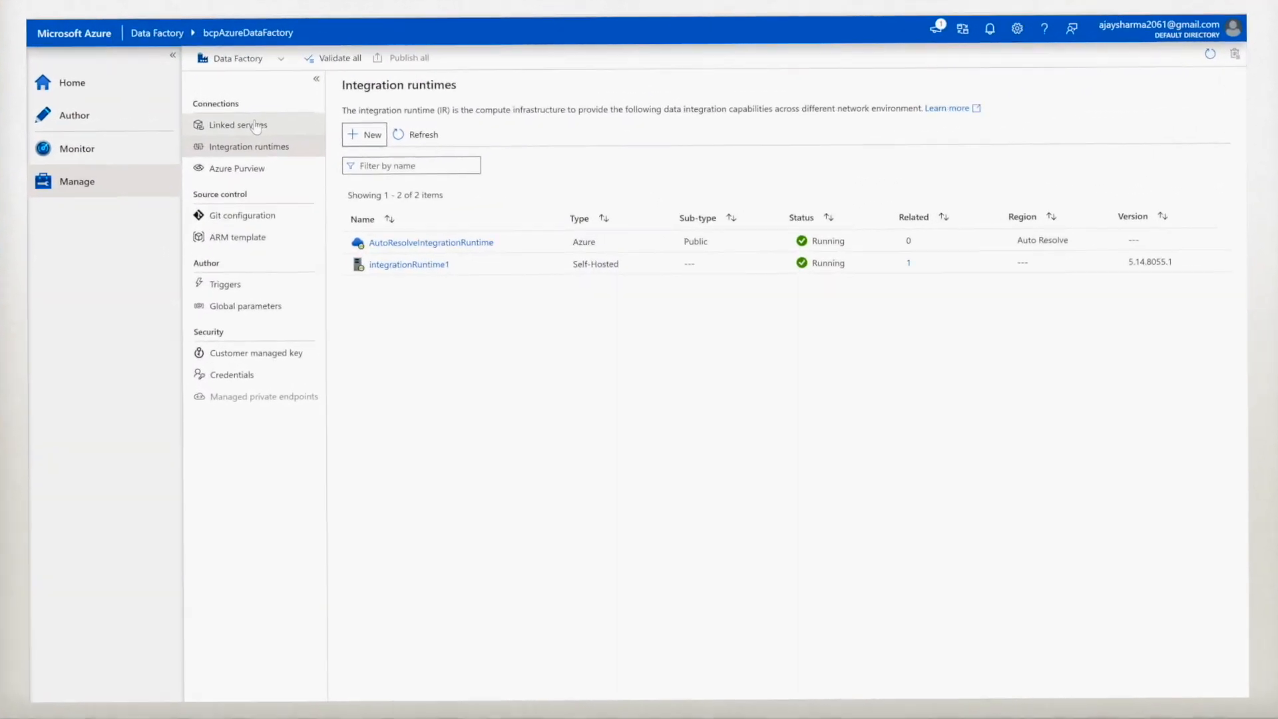
- Go back to Linked services and note the local server's name in SSMS Object Explorer
{"action": "left_click", "coordinate": [257, 126]}
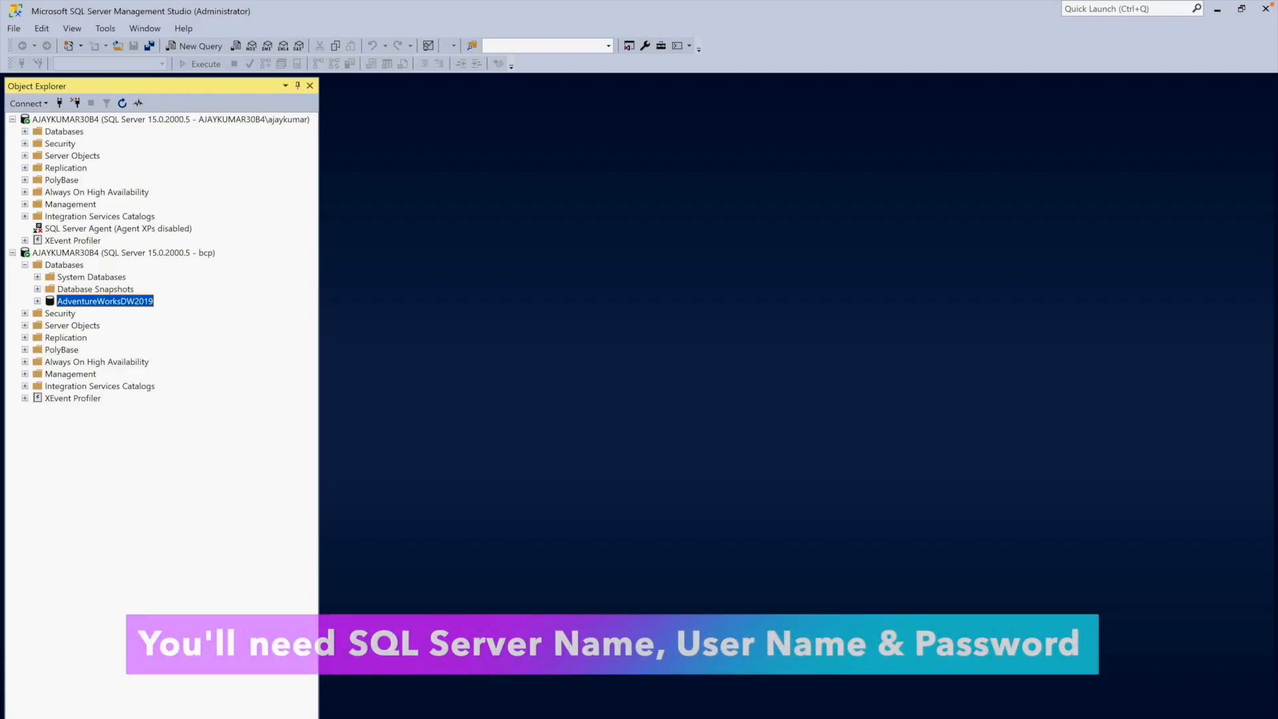
{"action": "left_click", "coordinate": [126, 121]}
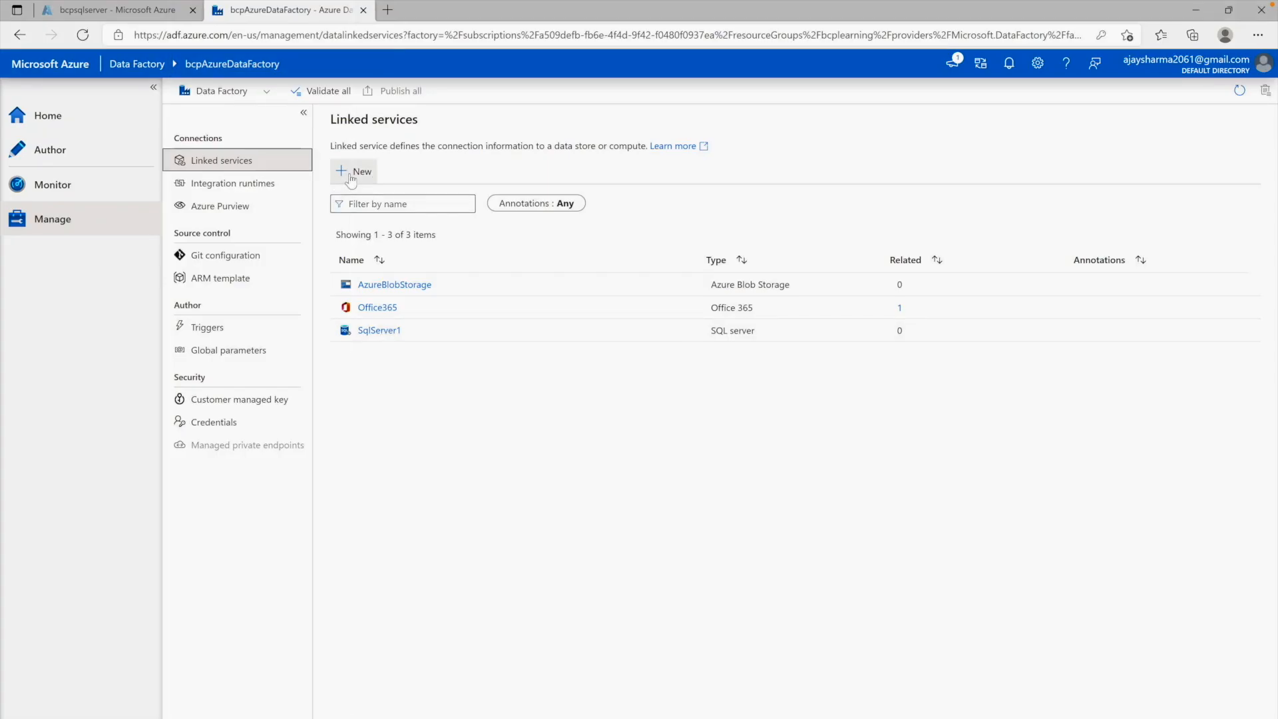
- Start a SQL server linked service named SqlServer2 and begin creating a new integration runtime for it
{"action": "left_click", "coordinate": [351, 176]}
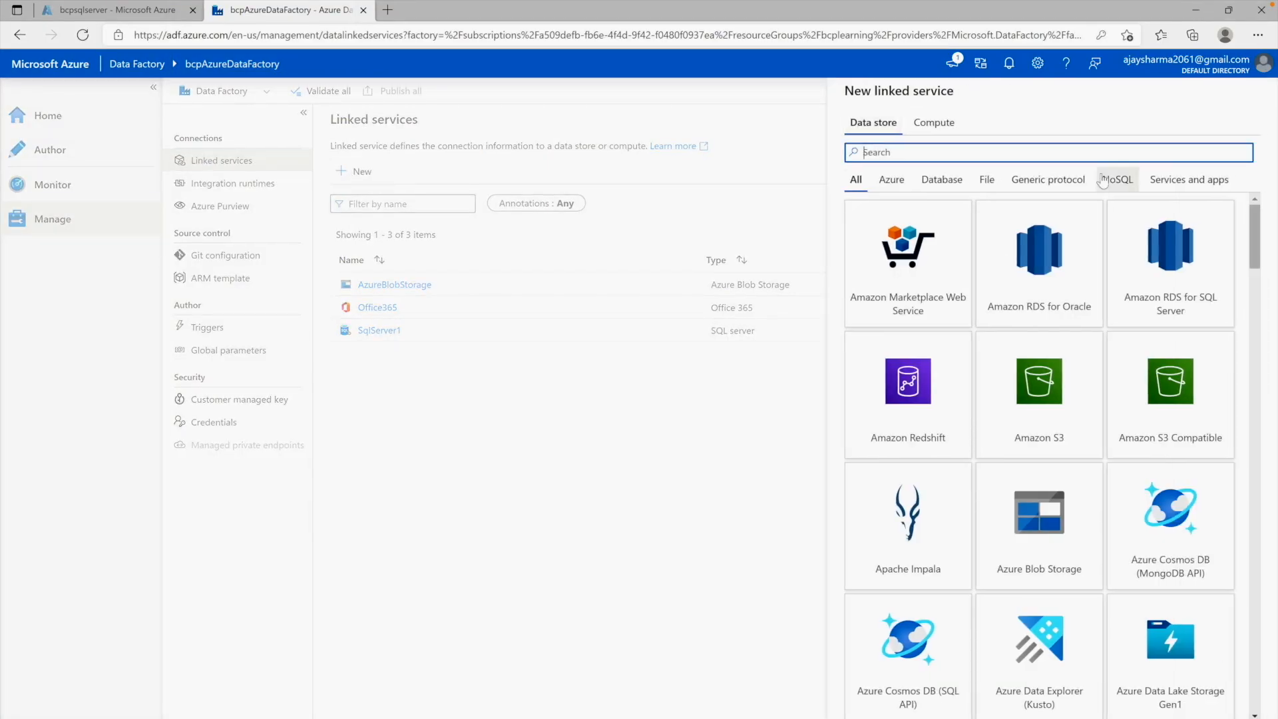
{"action": "left_click", "coordinate": [940, 181]}
{"action": "scroll", "coordinate": [1124, 619], "scroll_direction": "down", "scroll_amount": 15}
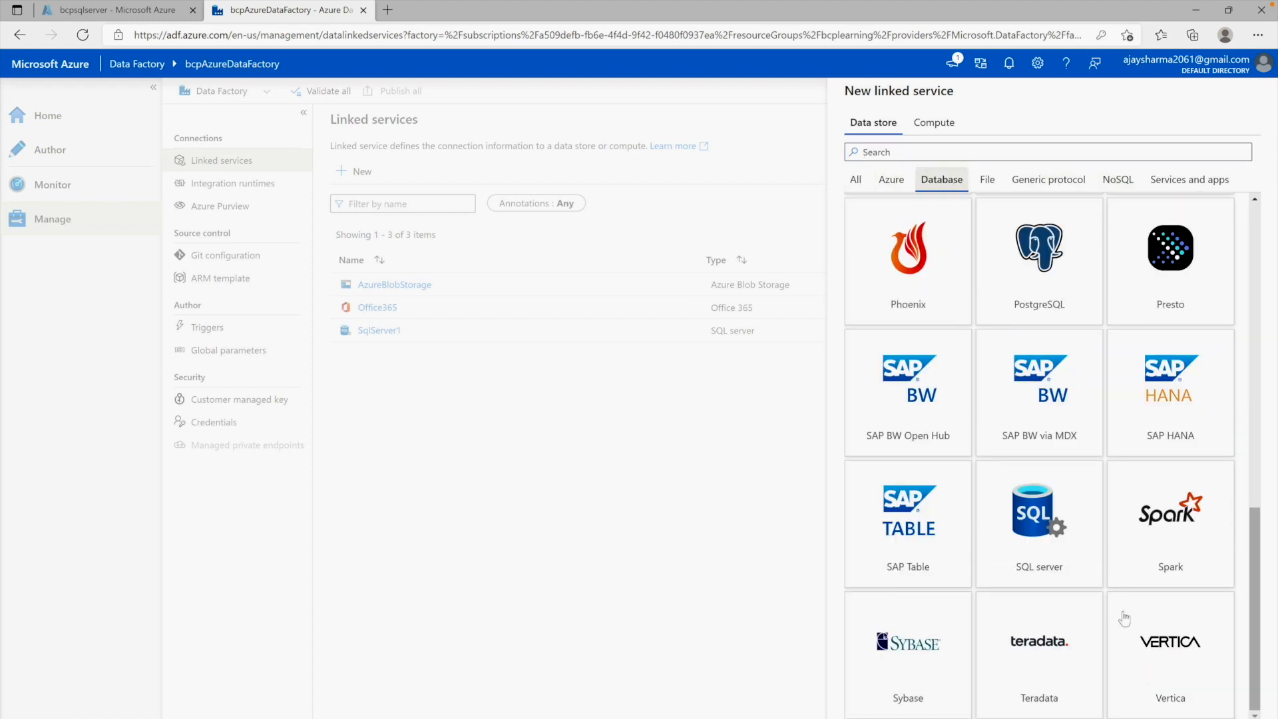
{"action": "left_click", "coordinate": [1018, 576]}
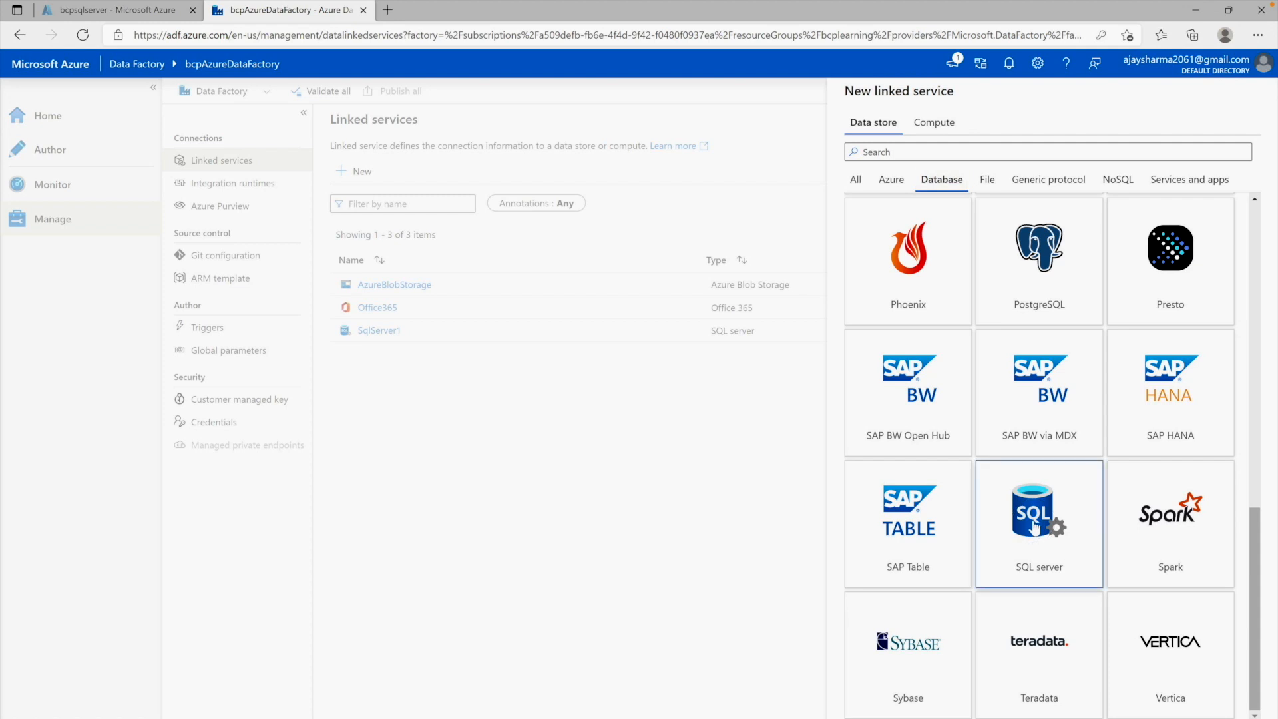
{"action": "left_click", "coordinate": [873, 717]}
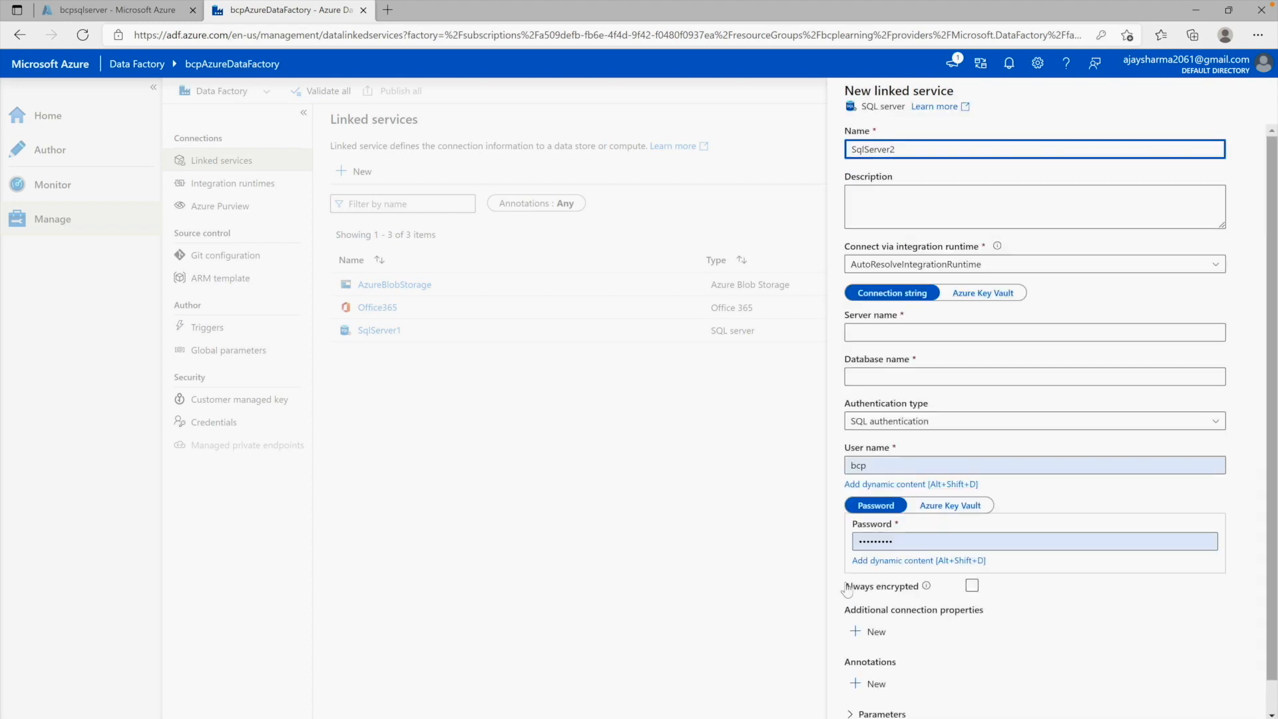
{"action": "left_click", "coordinate": [961, 264]}
{"action": "left_click", "coordinate": [958, 285]}
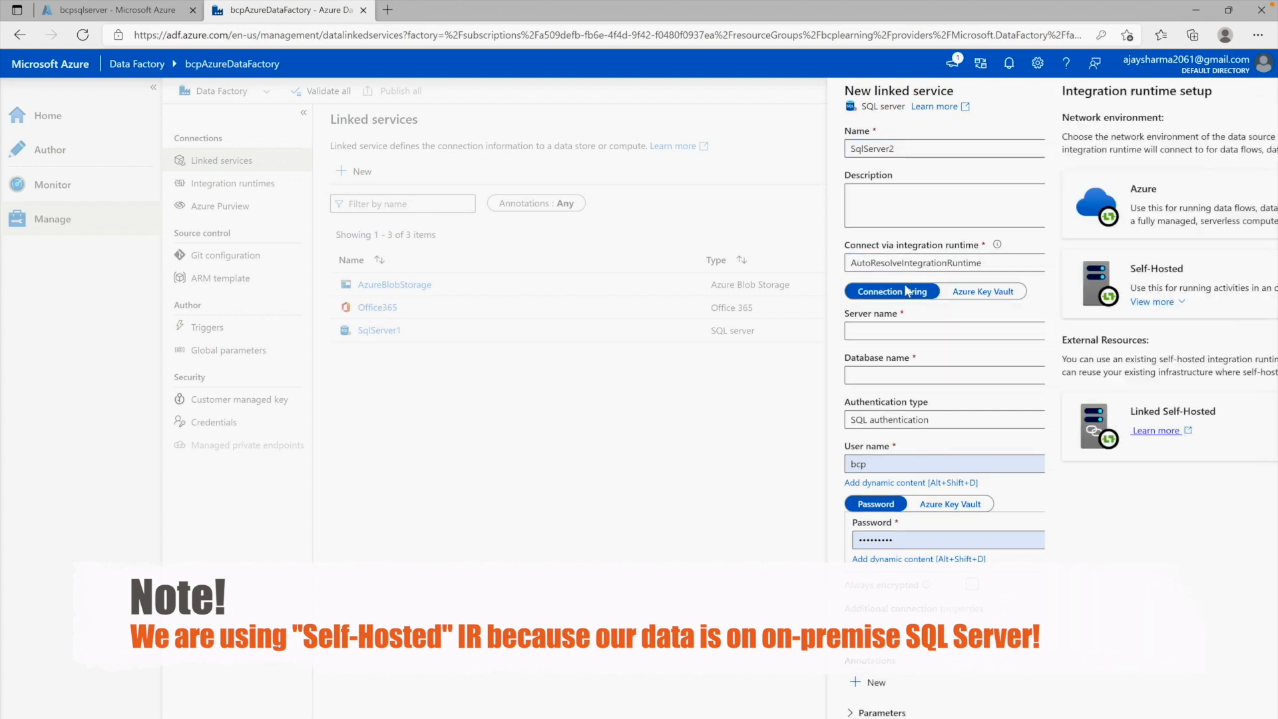
- Create the self-hosted runtime integrationRuntime2 and return with it selected on the SqlServer2 form
{"action": "left_click", "coordinate": [939, 274]}
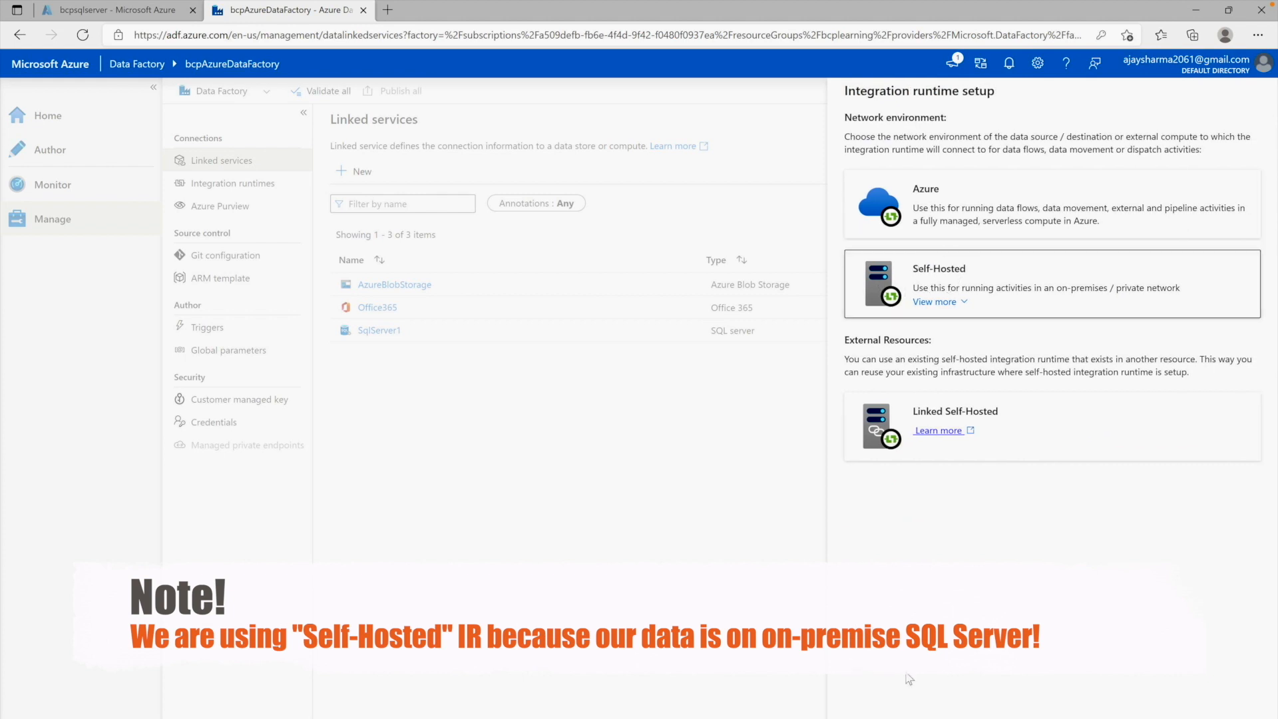
{"action": "left_click", "coordinate": [872, 700]}
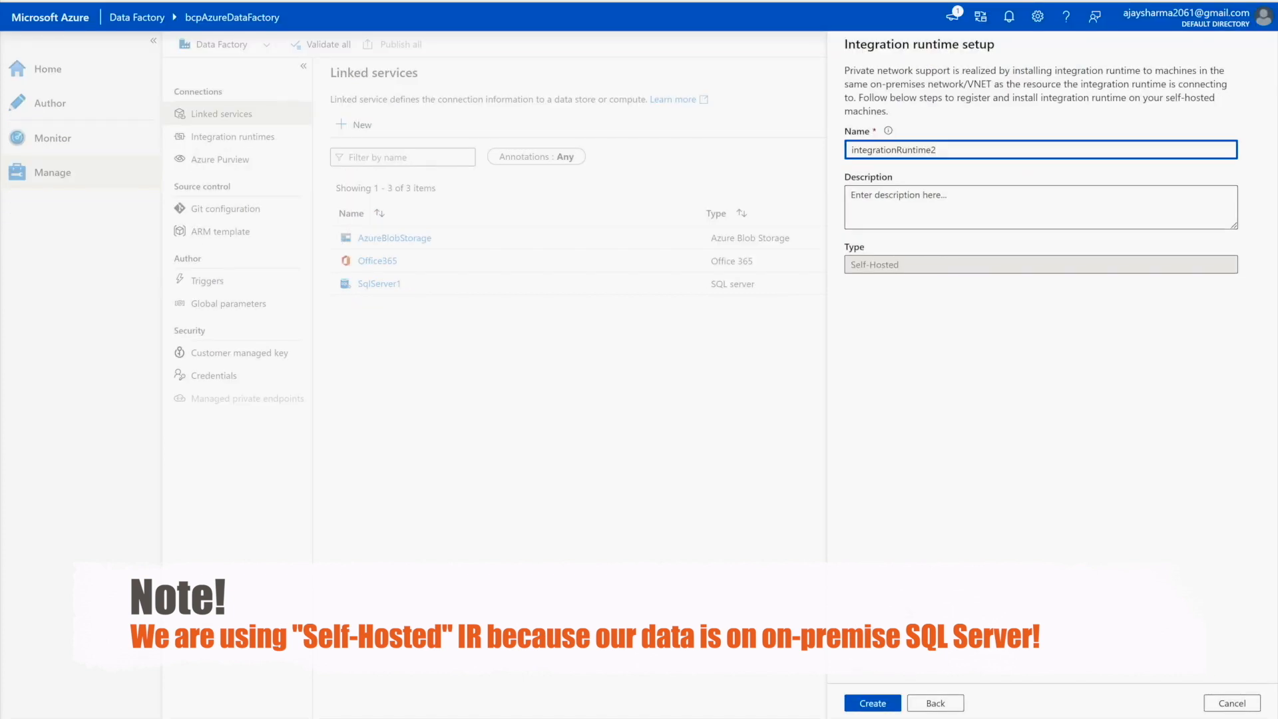
{"action": "left_click", "coordinate": [865, 703]}
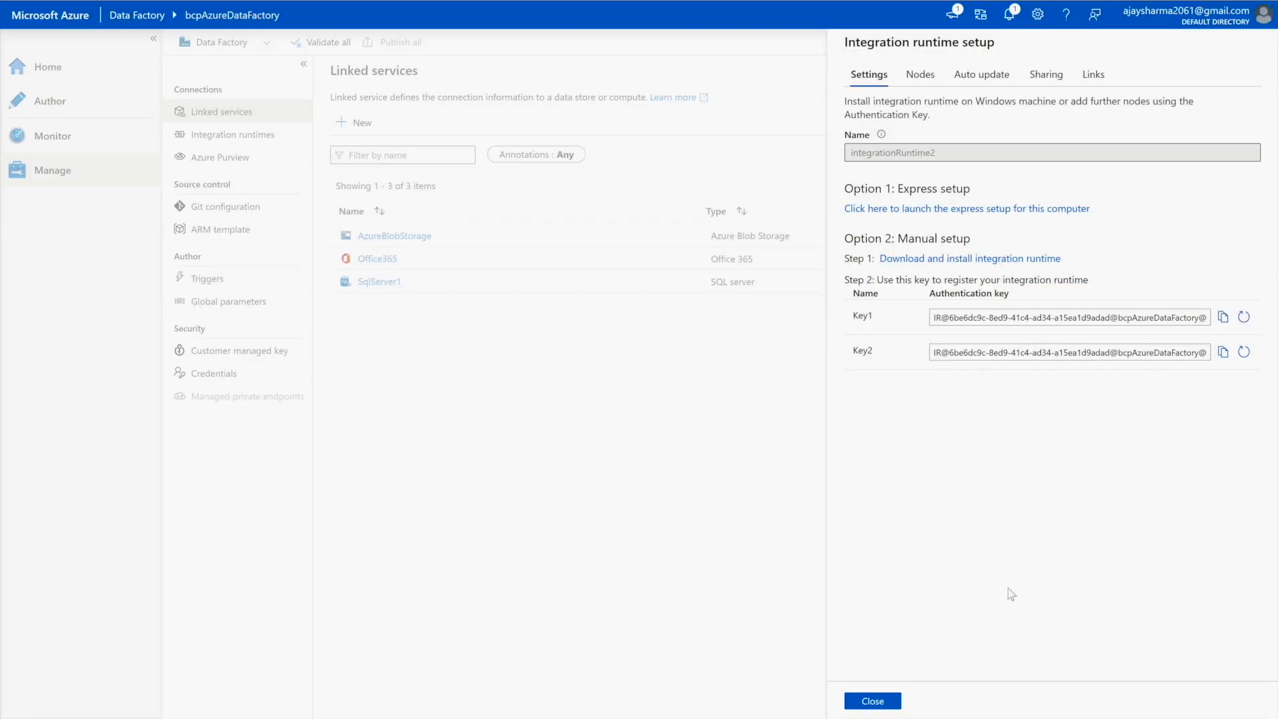
{"action": "left_click", "coordinate": [893, 701]}
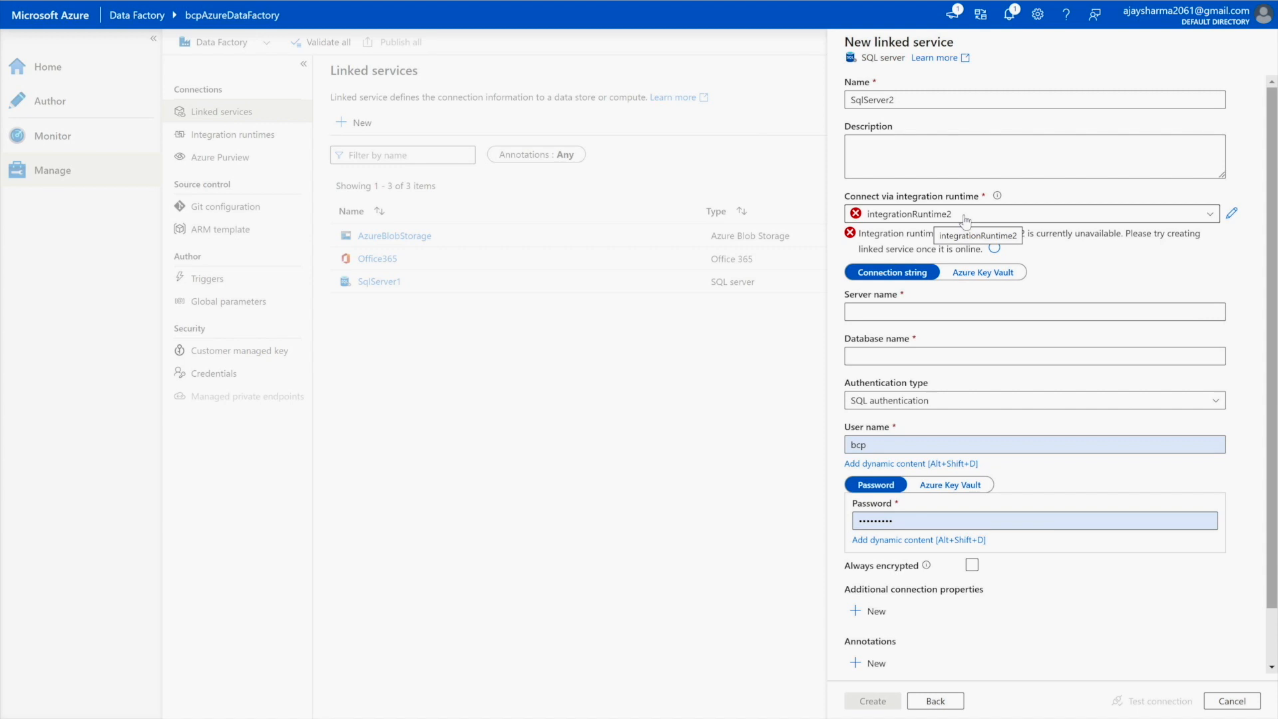
- Enter the server name and database AdventureWorksDW2019 on SqlServer2, keeping SQL authentication
{"action": "left_click", "coordinate": [1142, 315]}
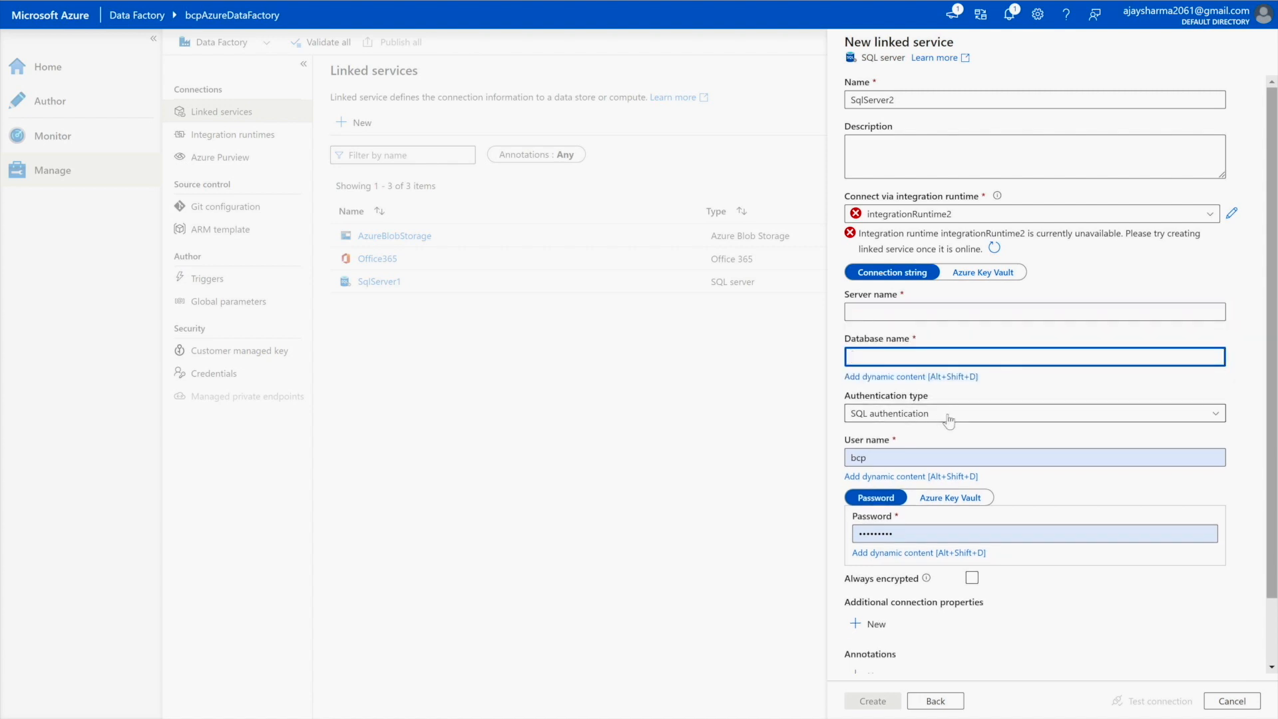
{"action": "left_click", "coordinate": [975, 412]}
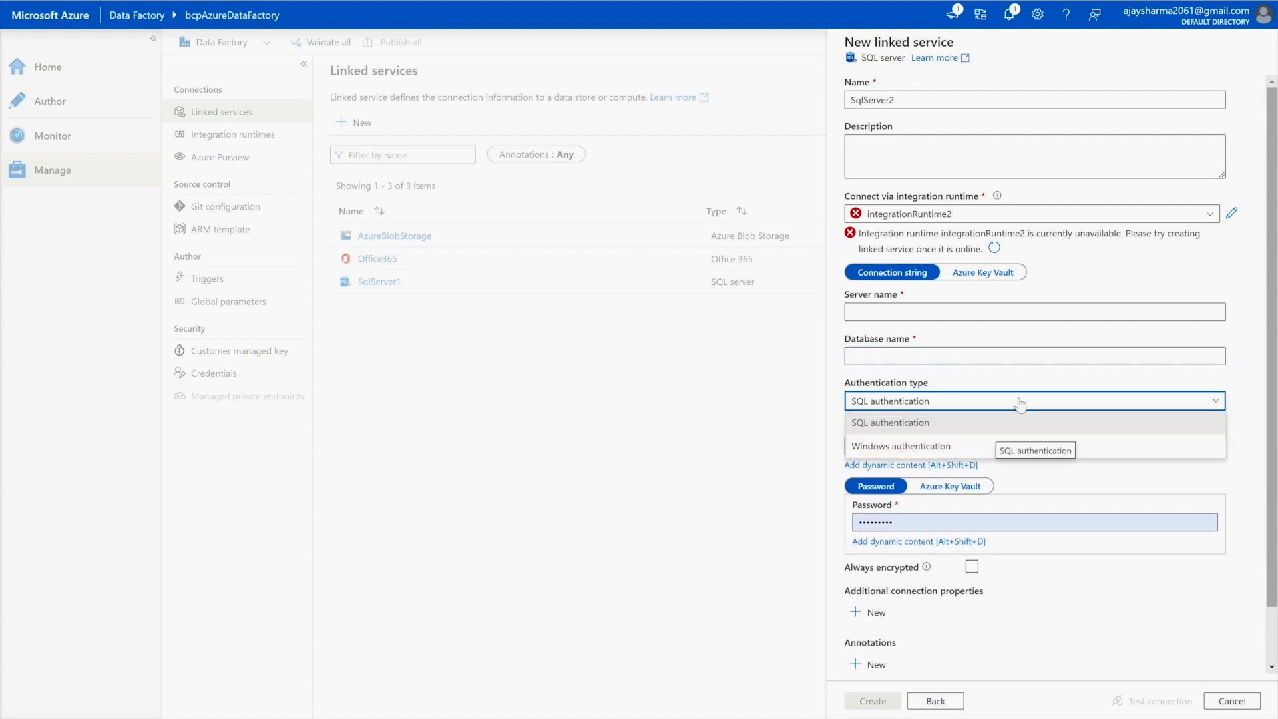
{"action": "left_click", "coordinate": [1092, 379]}
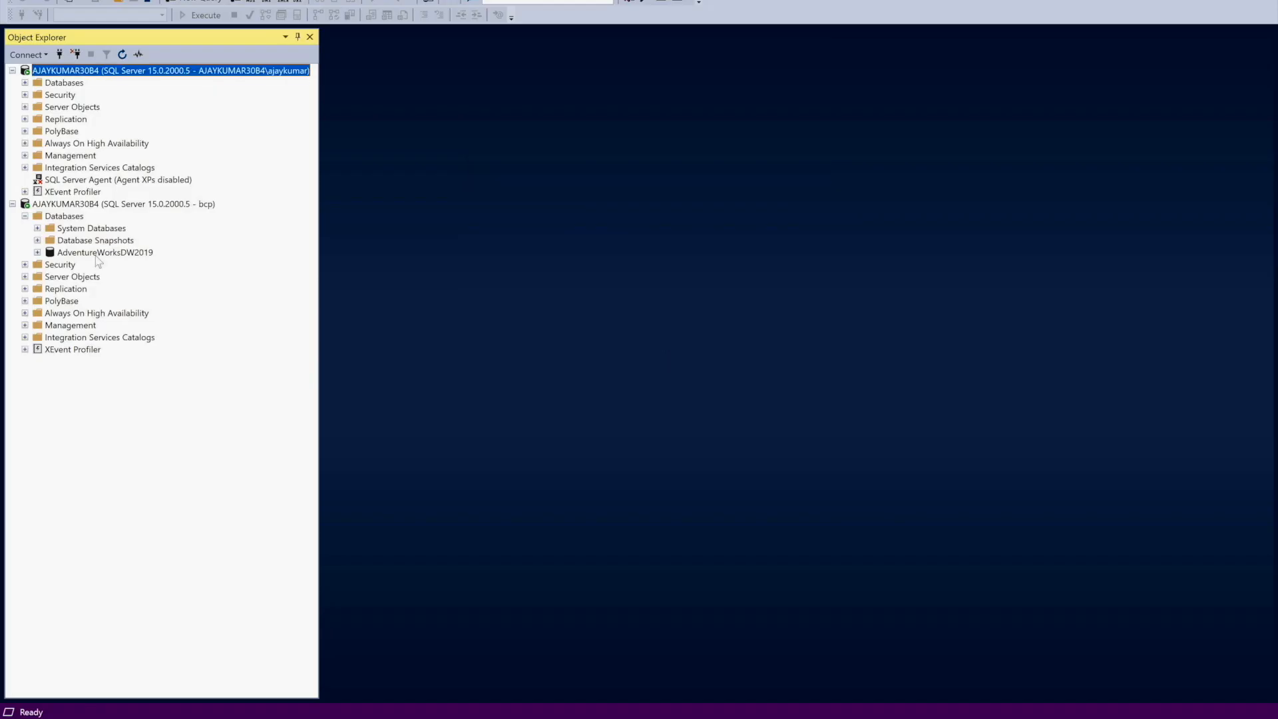
{"action": "left_click", "coordinate": [100, 251]}
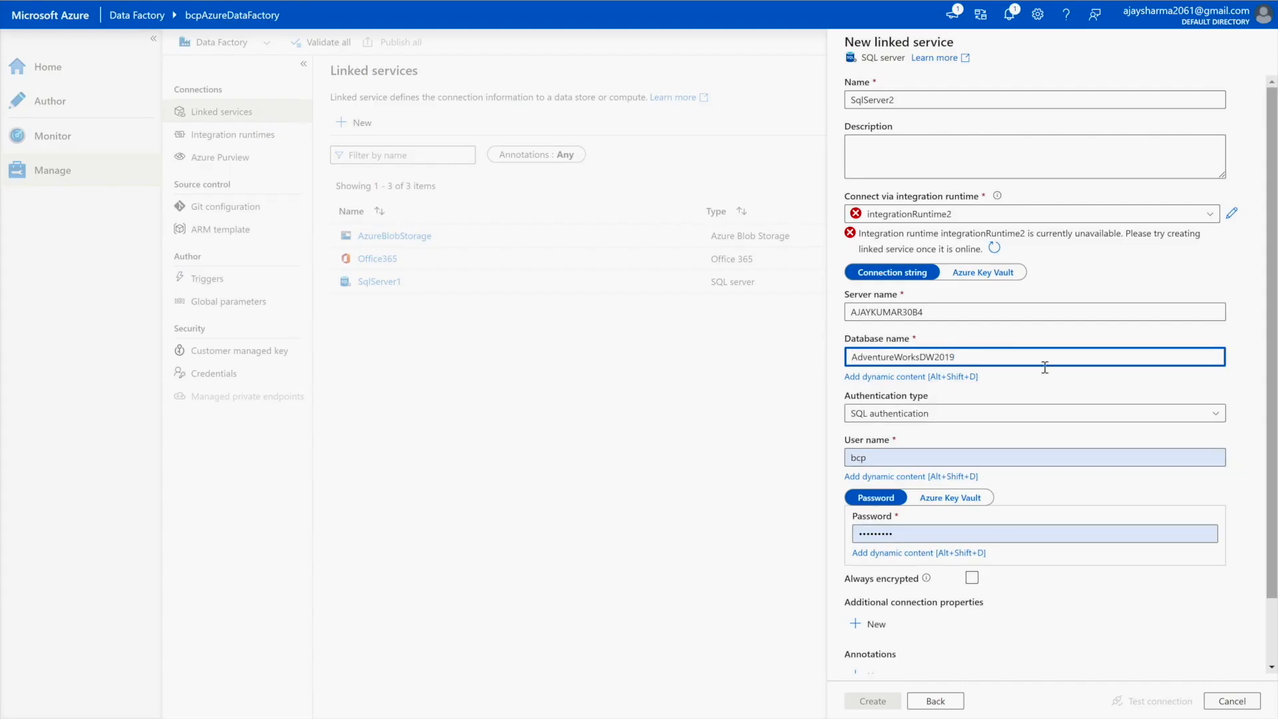
{"action": "left_click", "coordinate": [1065, 661]}
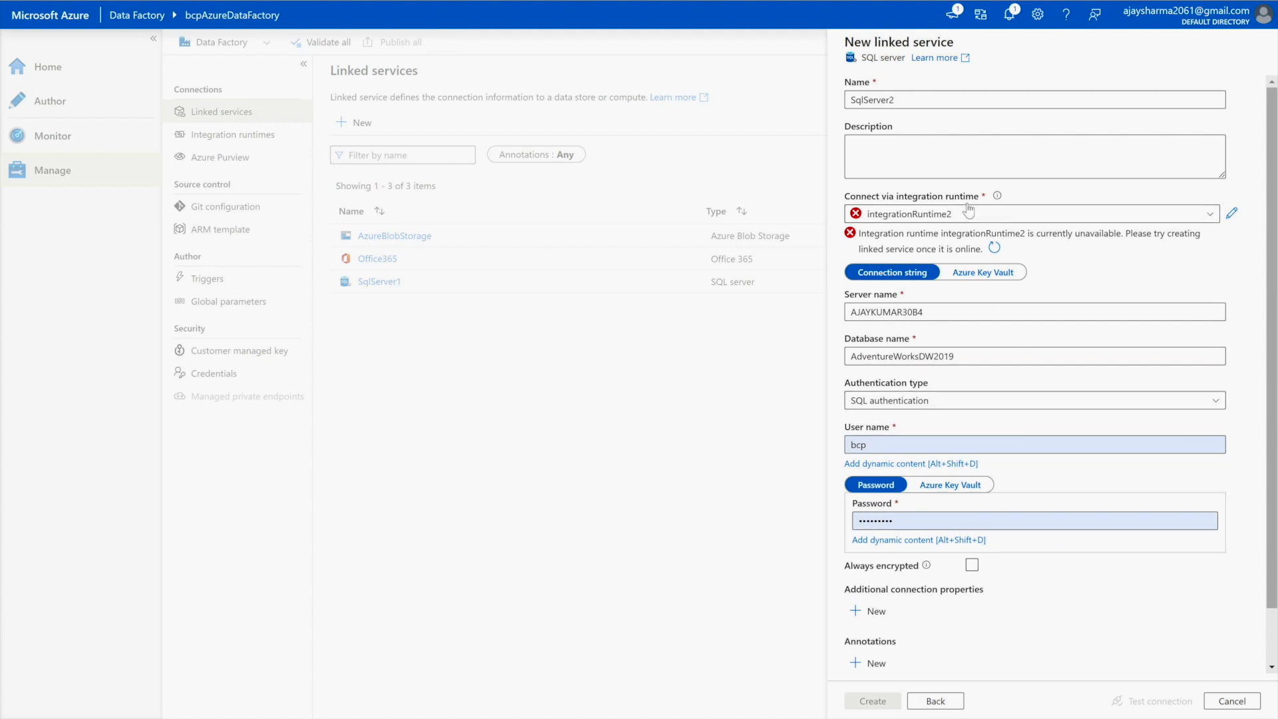
{"action": "left_click", "coordinate": [915, 219]}
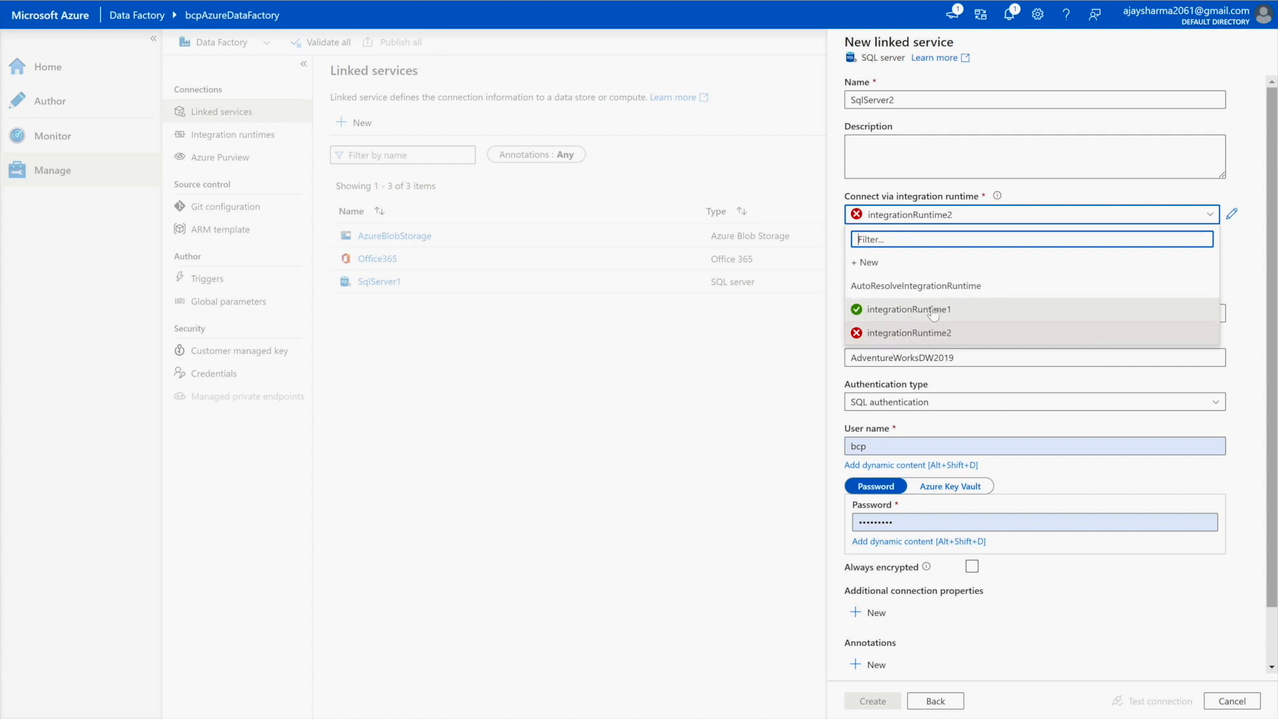
- Switch SqlServer2 to integrationRuntime1 and get a successful connection test
{"action": "left_click", "coordinate": [932, 311]}
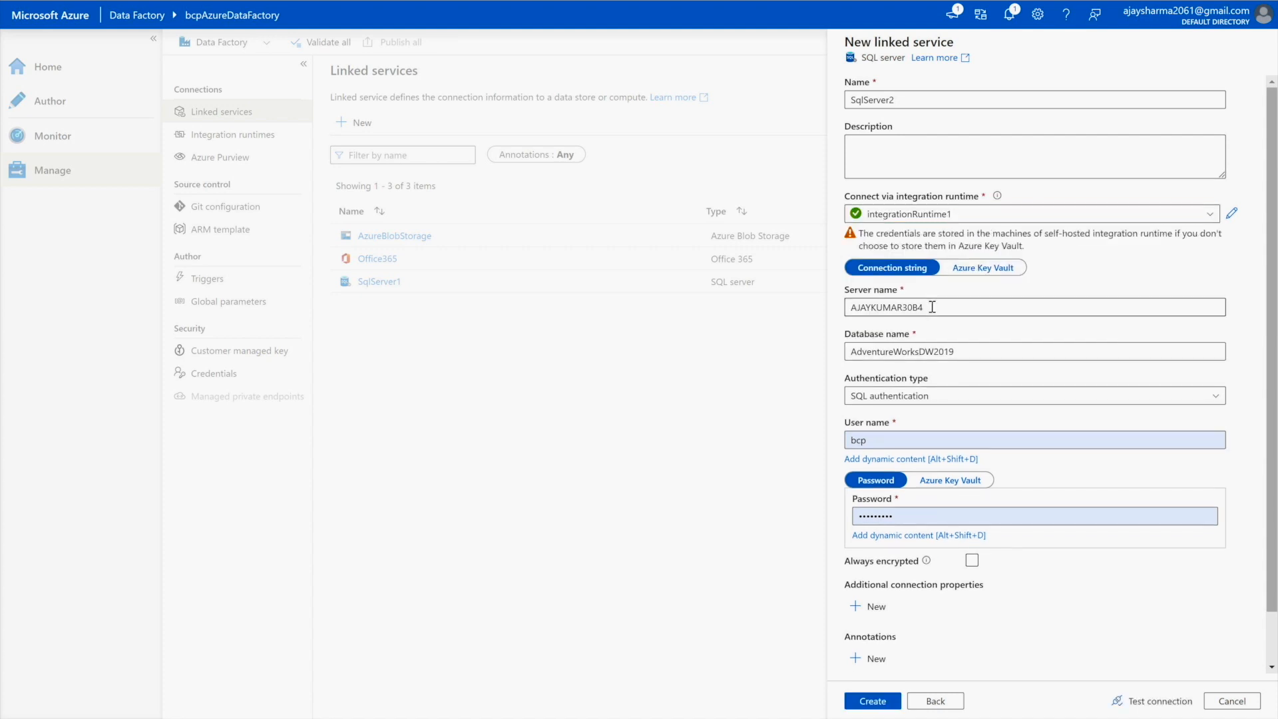
{"action": "left_click", "coordinate": [1154, 710]}
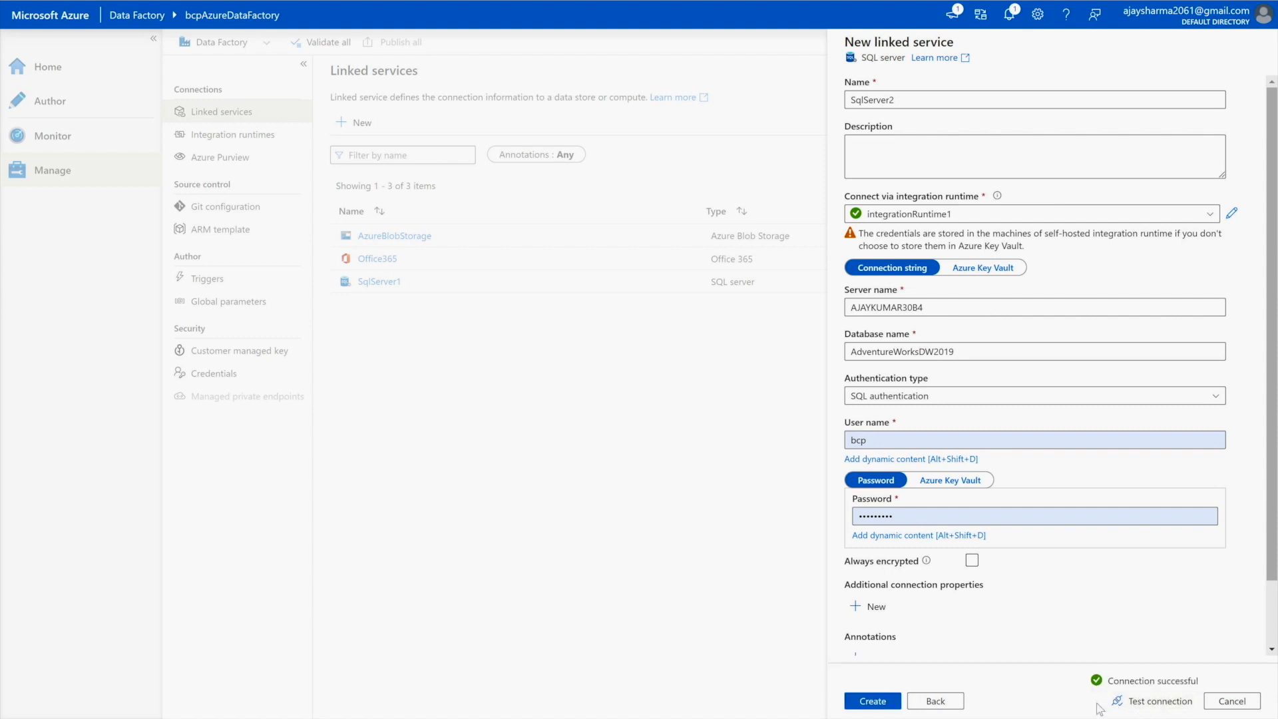
- Discard the unsaved SqlServer2 service and view AzureBlobStorage's settings without changing anything
{"action": "left_click", "coordinate": [1231, 702]}
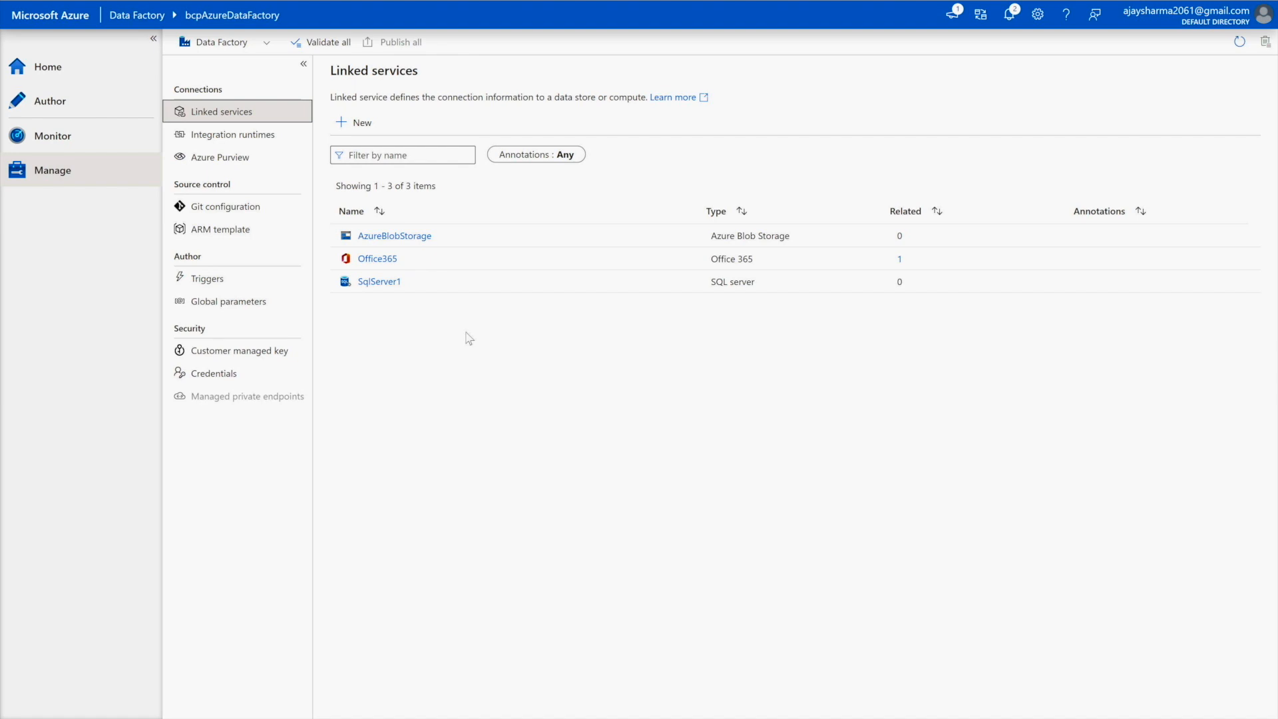
{"action": "left_click", "coordinate": [388, 237]}
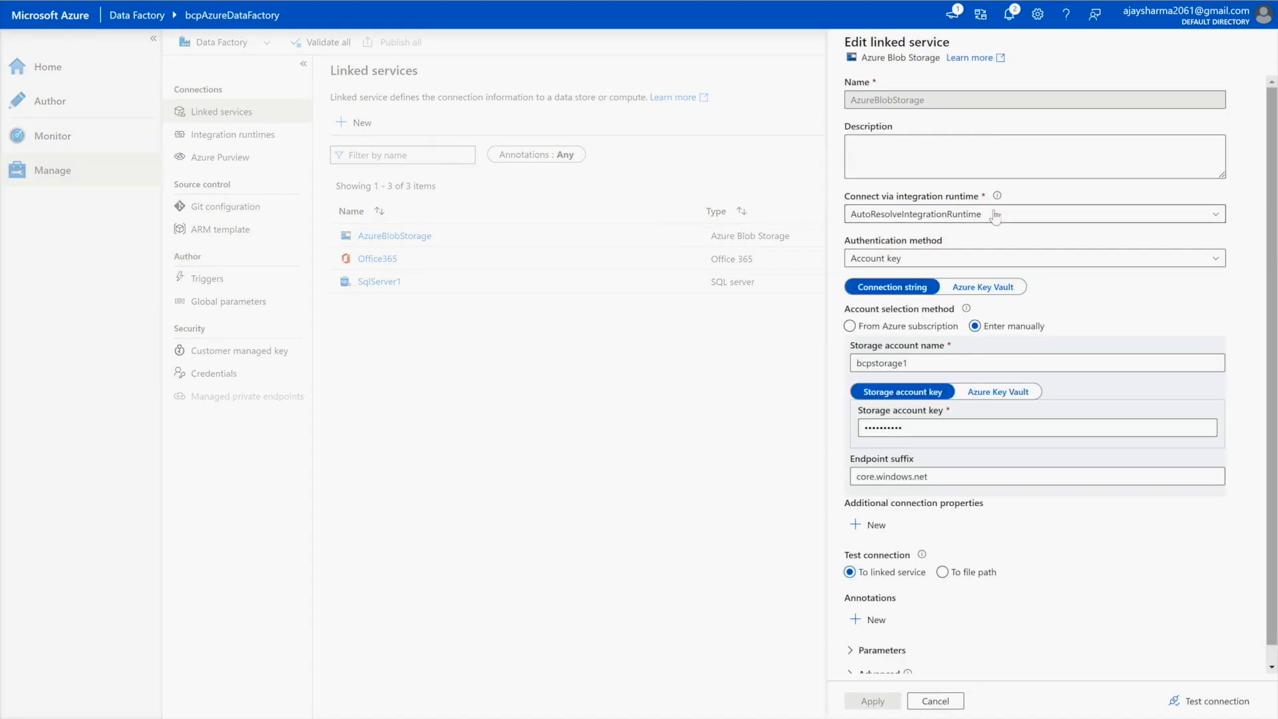
{"action": "left_click", "coordinate": [937, 703]}
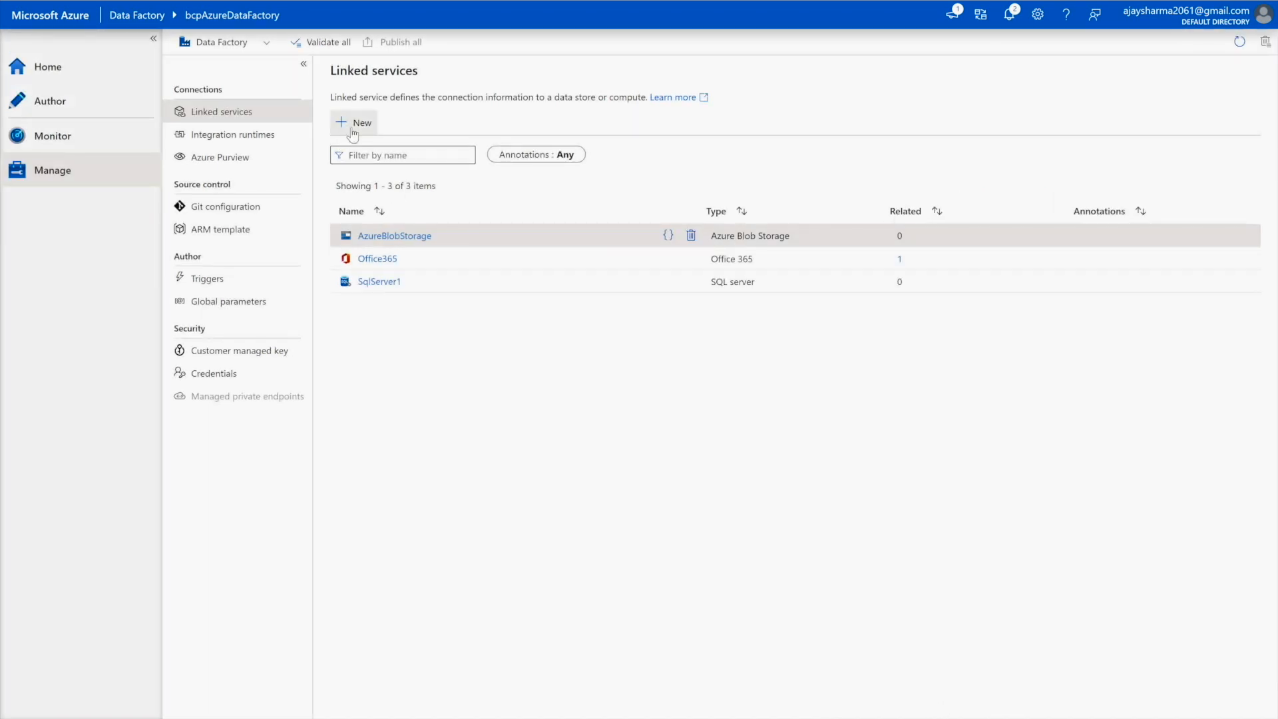
- Set up an Azure Blob Storage linked service to bcpstorage1 under MSDN Platforms Subscription, test it, then cancel
{"action": "left_click", "coordinate": [354, 124]}
{"action": "left_click", "coordinate": [890, 132]}
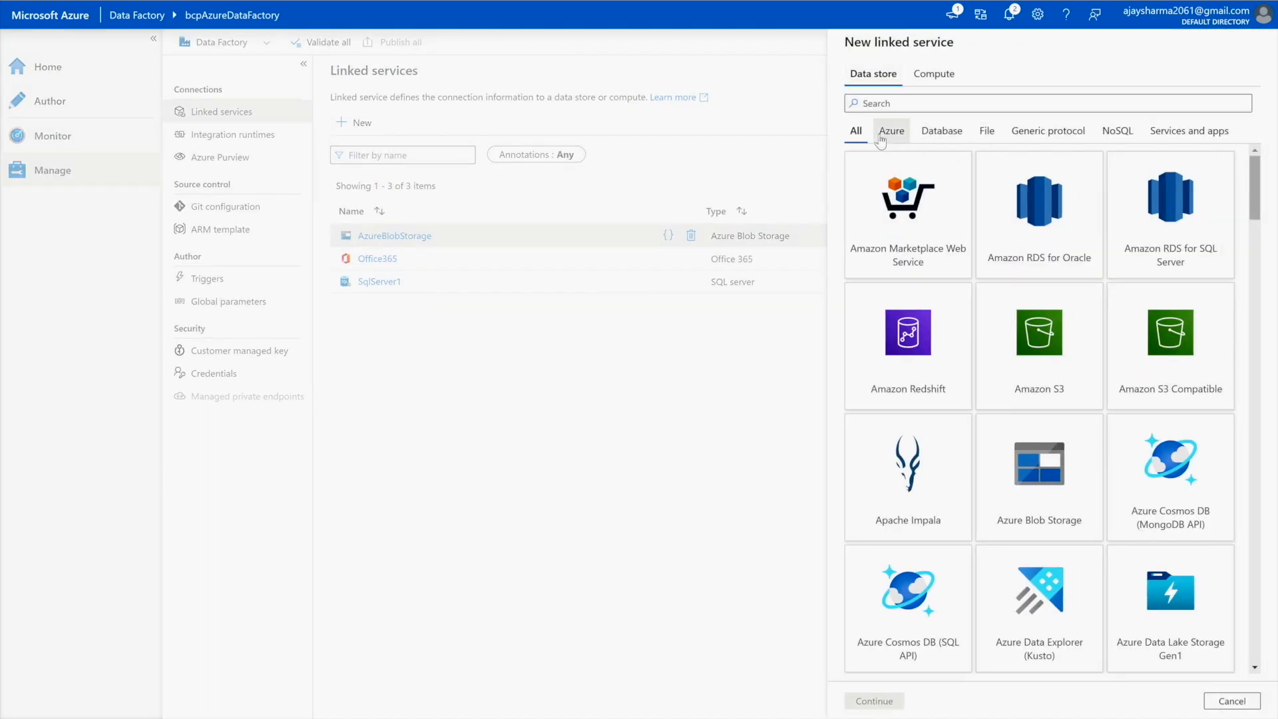
{"action": "left_click", "coordinate": [912, 272]}
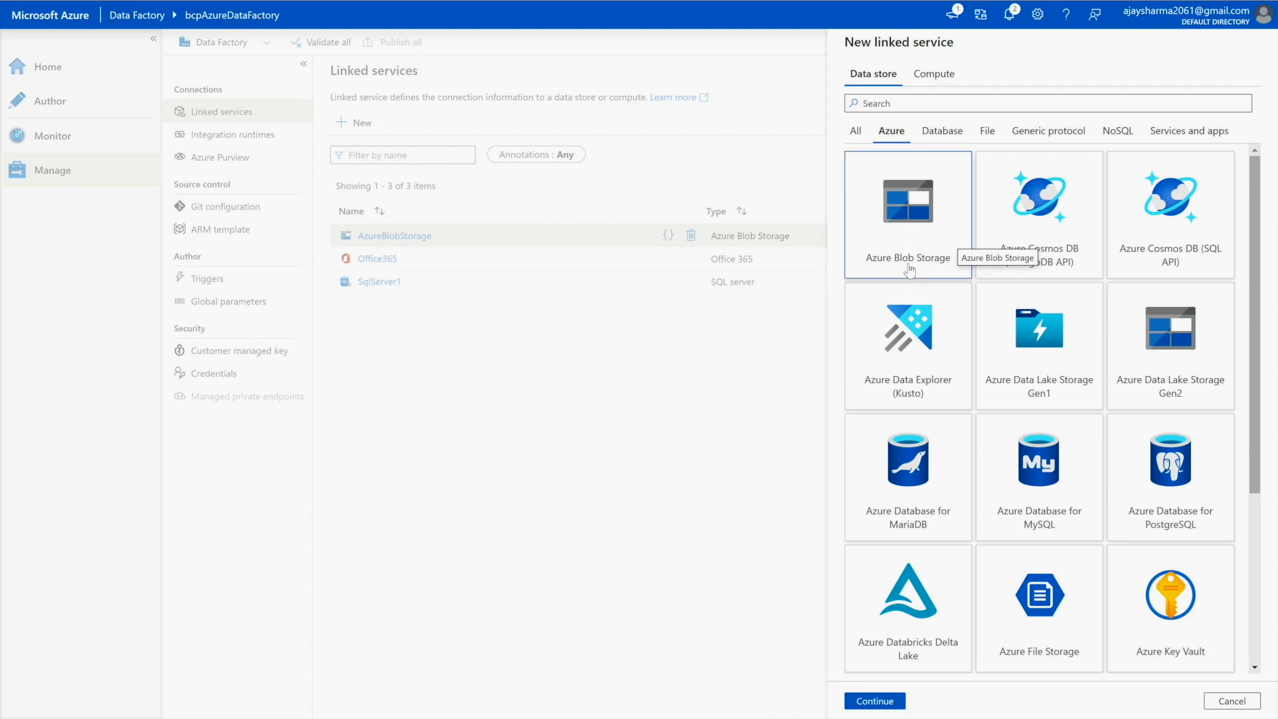
{"action": "left_click", "coordinate": [877, 701]}
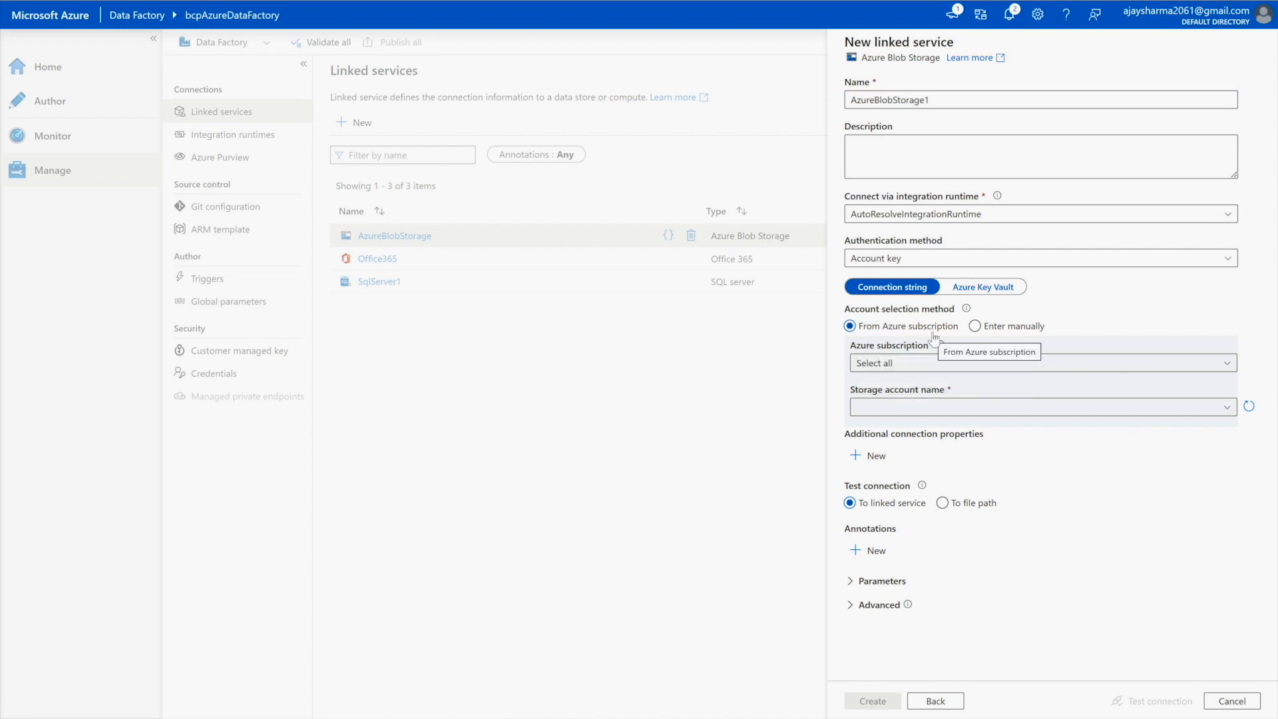
{"action": "left_click", "coordinate": [940, 368]}
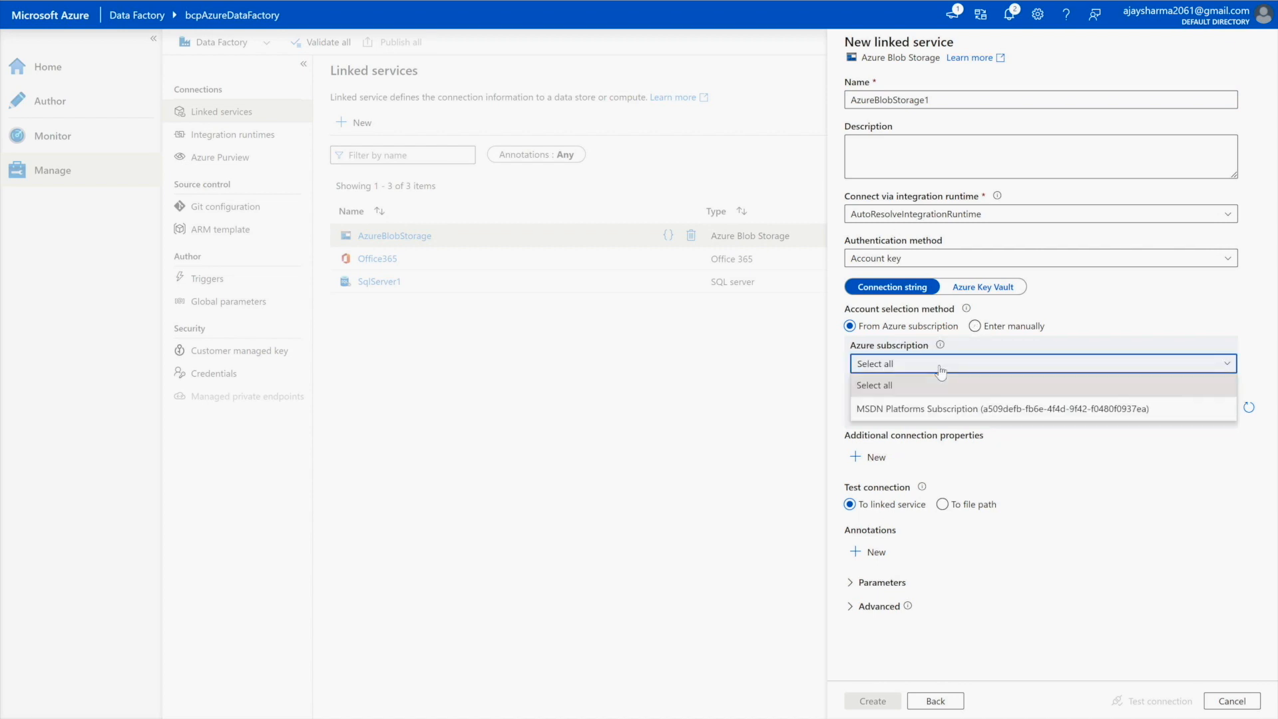
{"action": "left_click", "coordinate": [913, 410]}
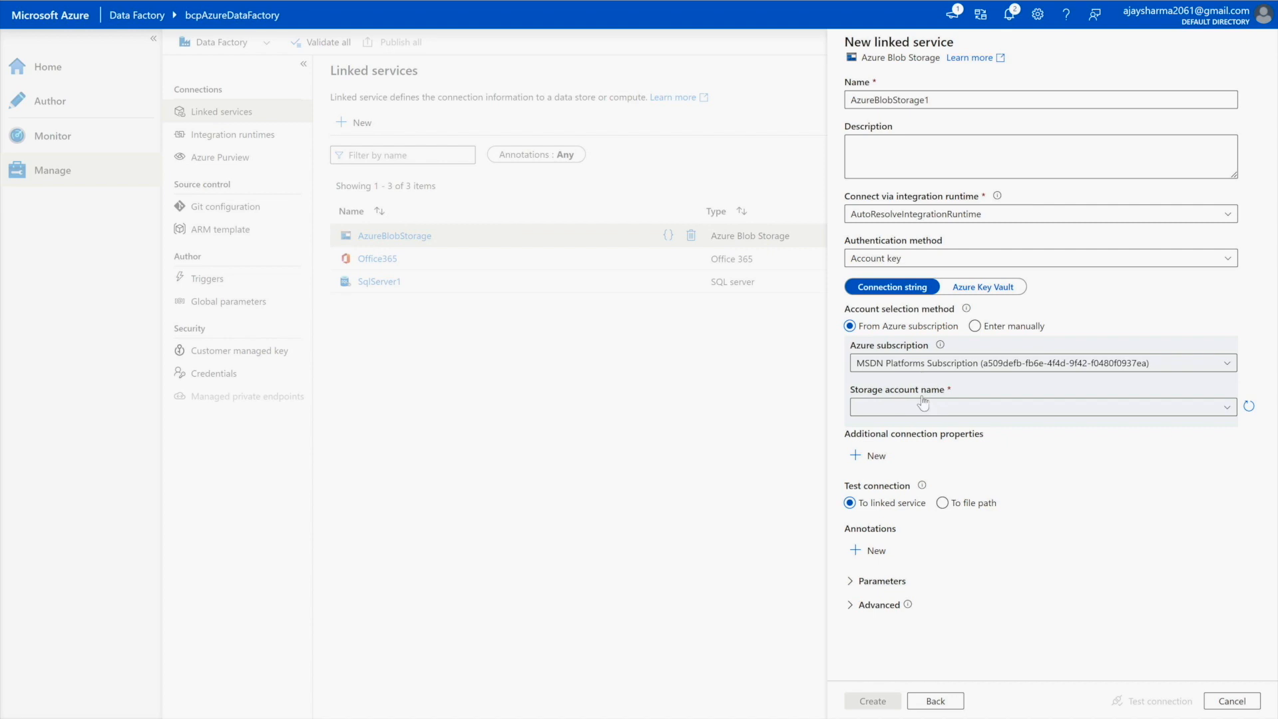
{"action": "left_click", "coordinate": [922, 413]}
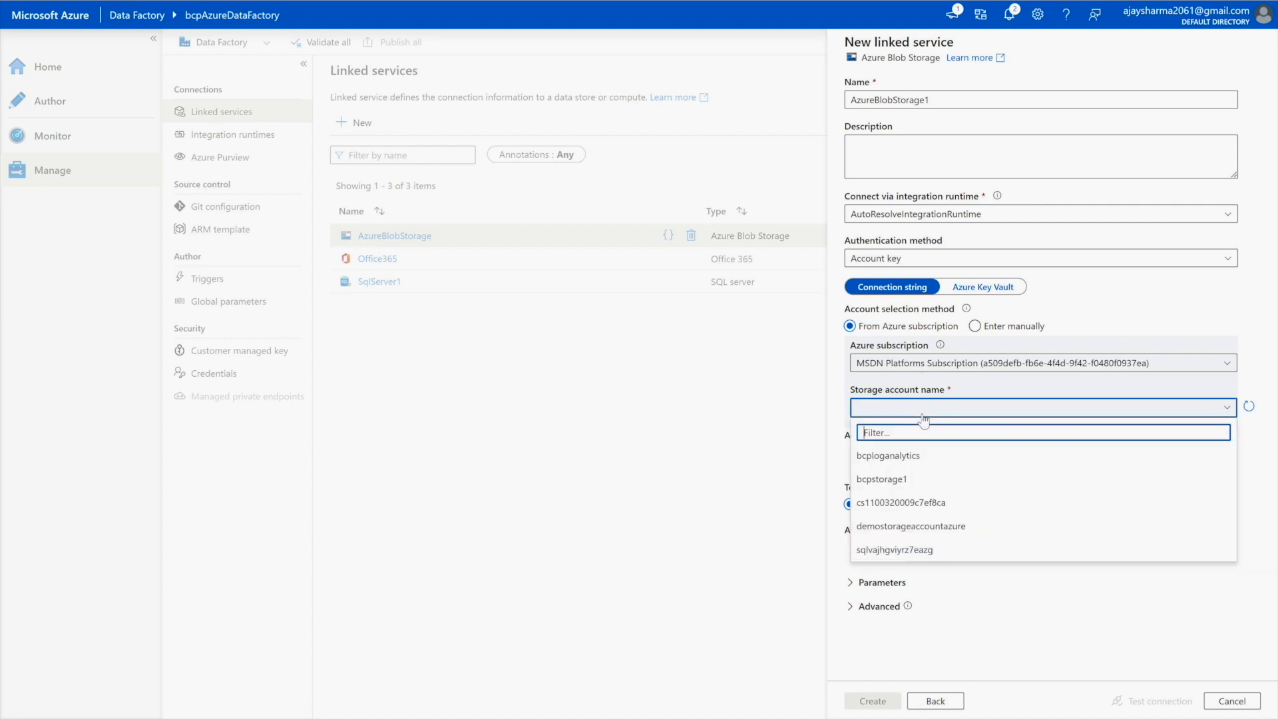
{"action": "left_click", "coordinate": [905, 481]}
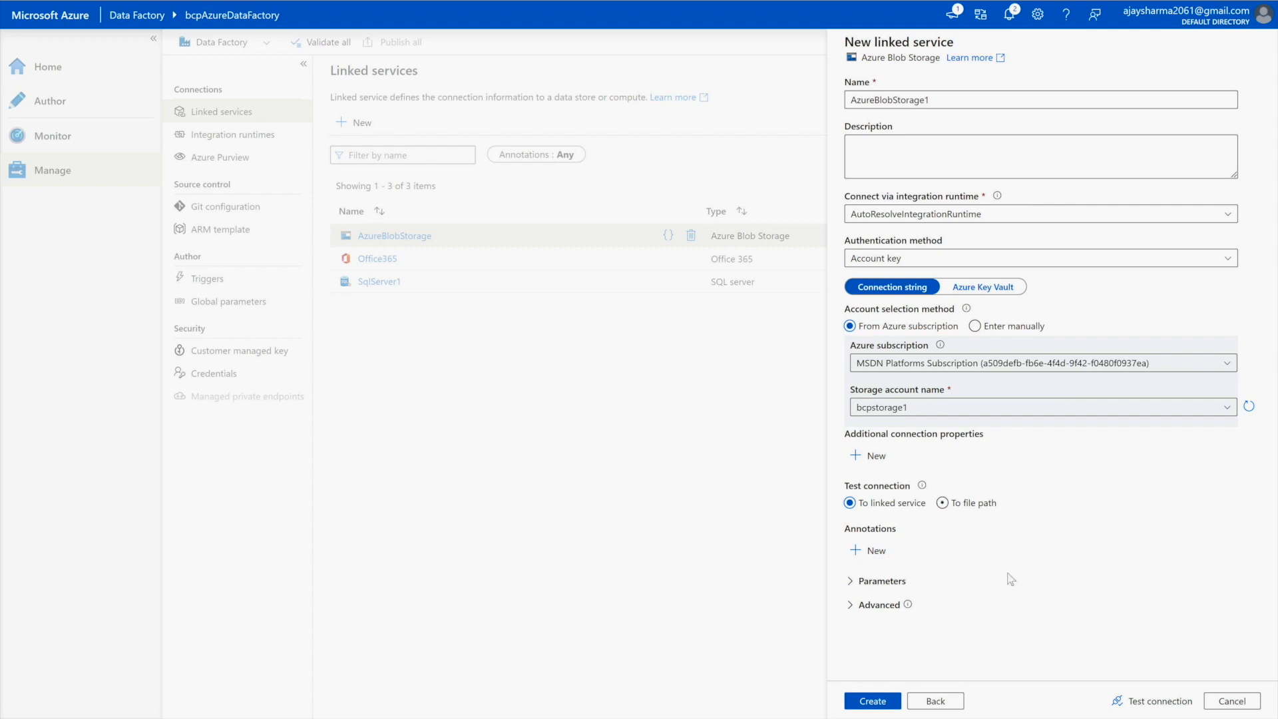
{"action": "left_click", "coordinate": [1142, 707]}
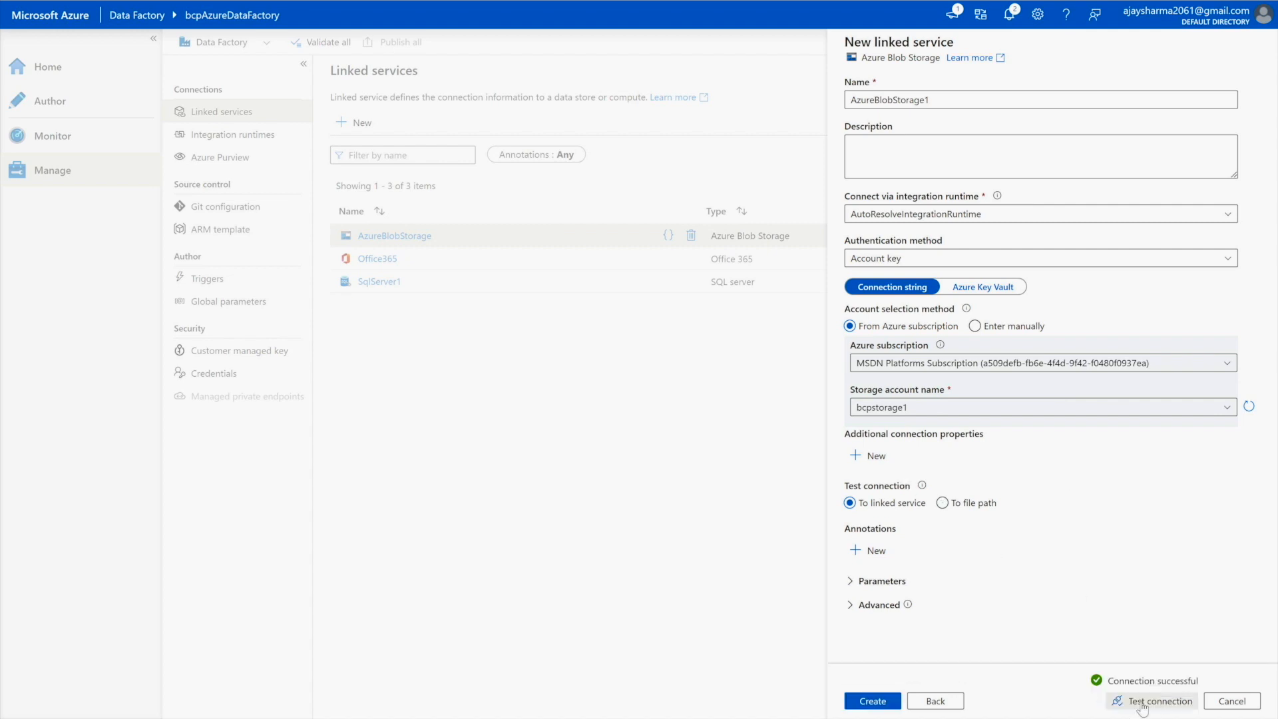
{"action": "left_click", "coordinate": [1248, 699]}
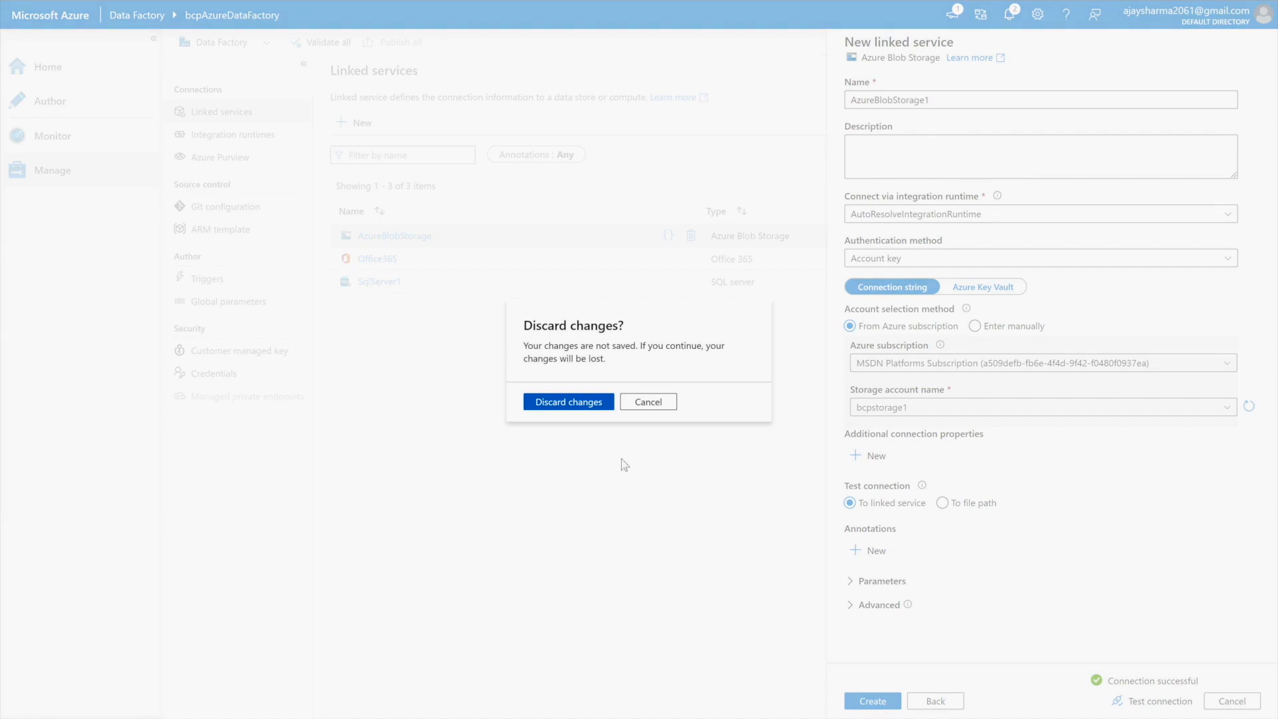
- Confirm discarding the Blob Storage draft and go to the Author hub's Factory Resources
{"action": "left_click", "coordinate": [580, 406]}
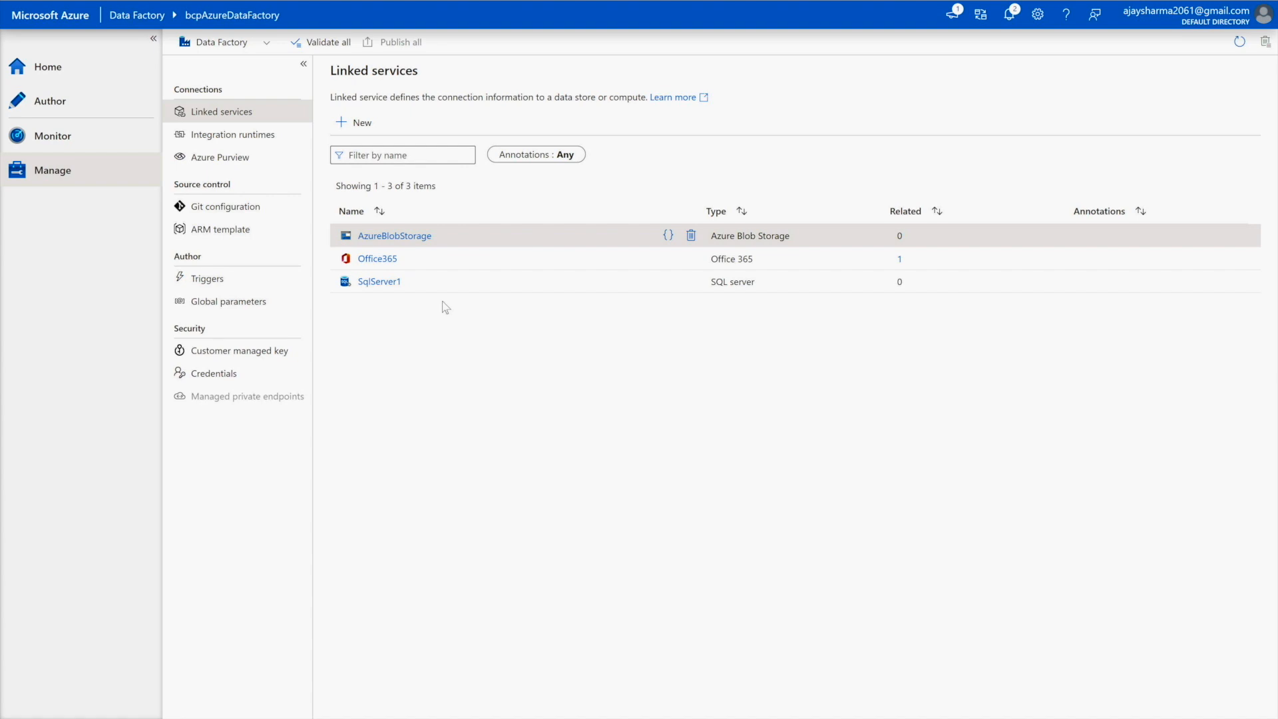
{"action": "left_click", "coordinate": [71, 119]}
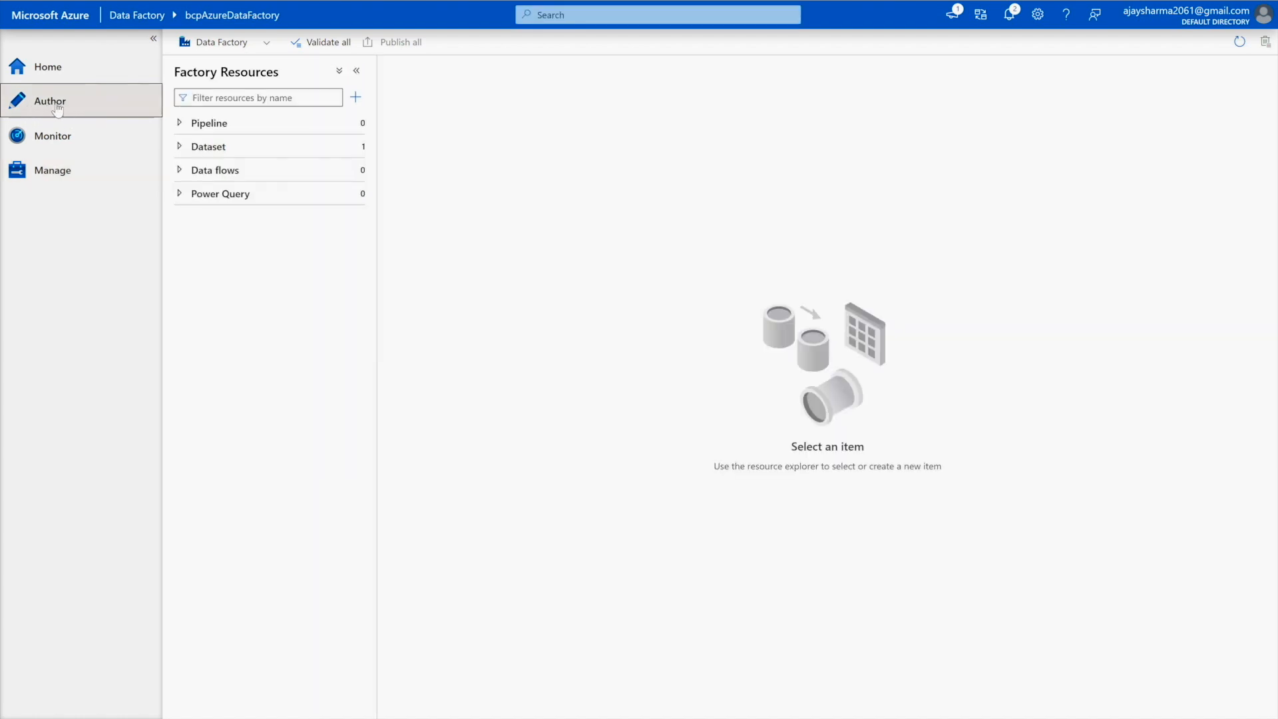
- Start a new dataset from the Datasets menu, choosing SQL server from the Database stores
{"action": "left_click", "coordinate": [181, 148]}
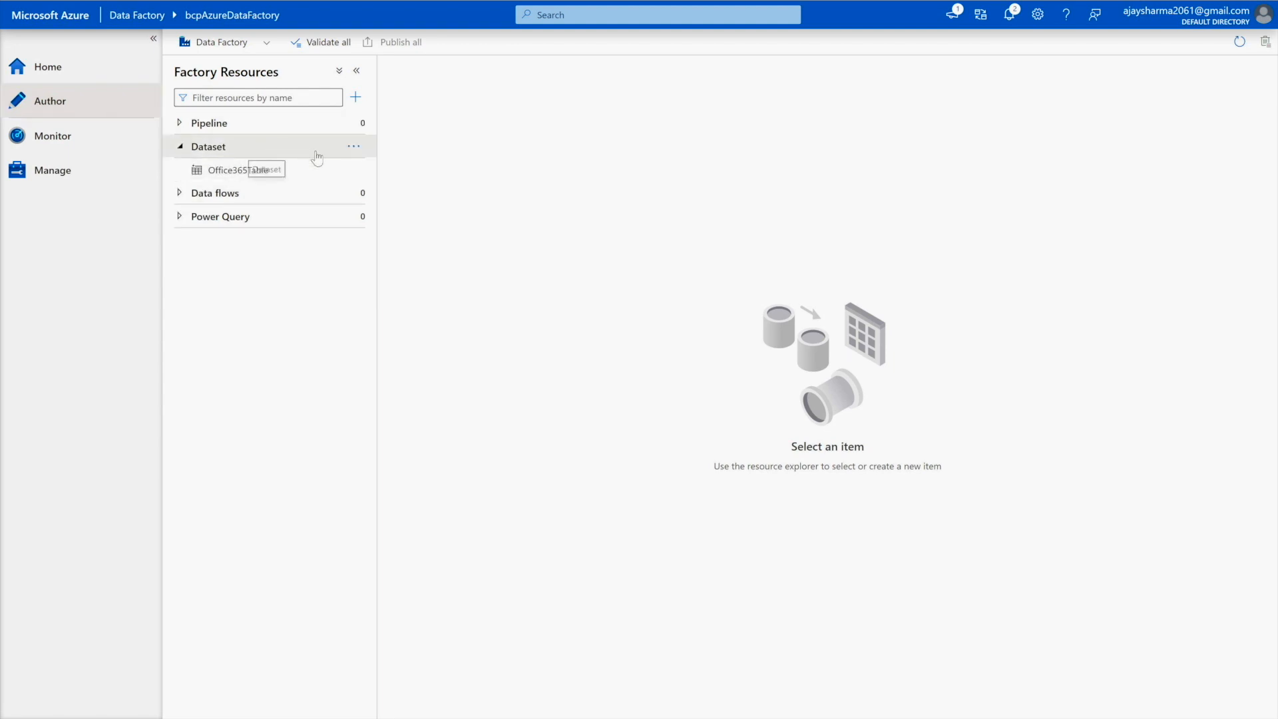
{"action": "left_click", "coordinate": [358, 153]}
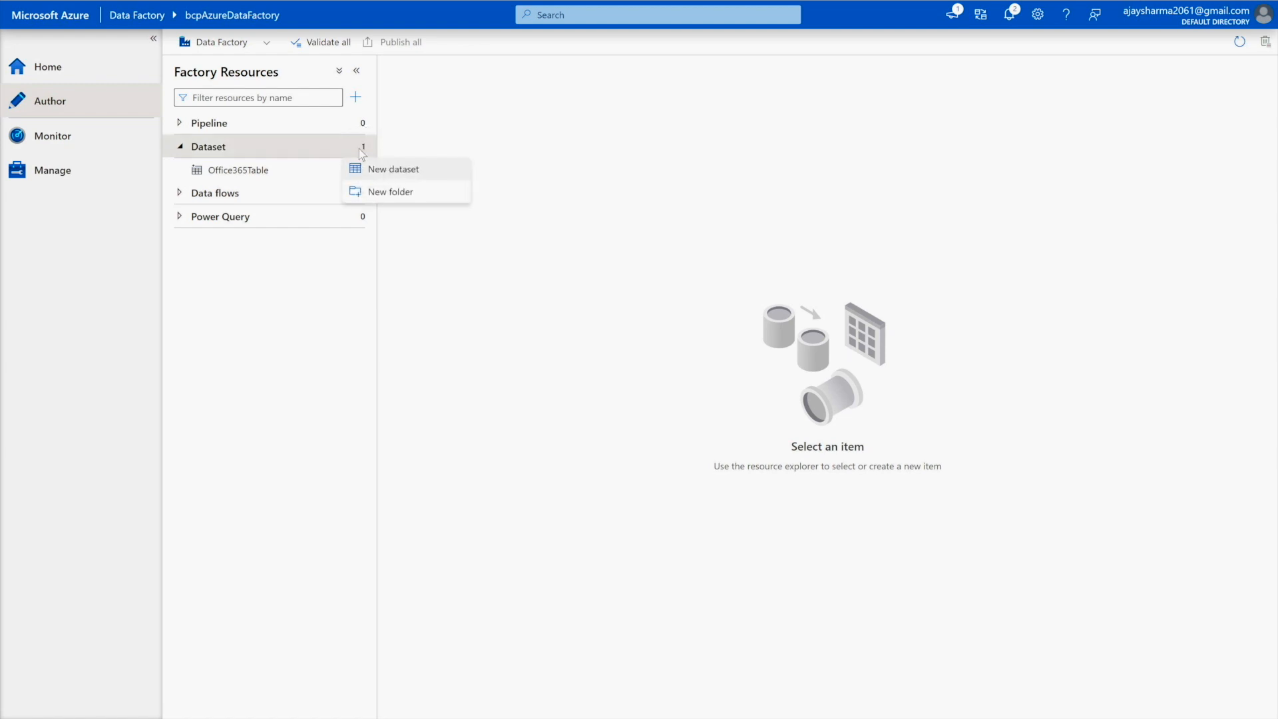
{"action": "left_click", "coordinate": [411, 177]}
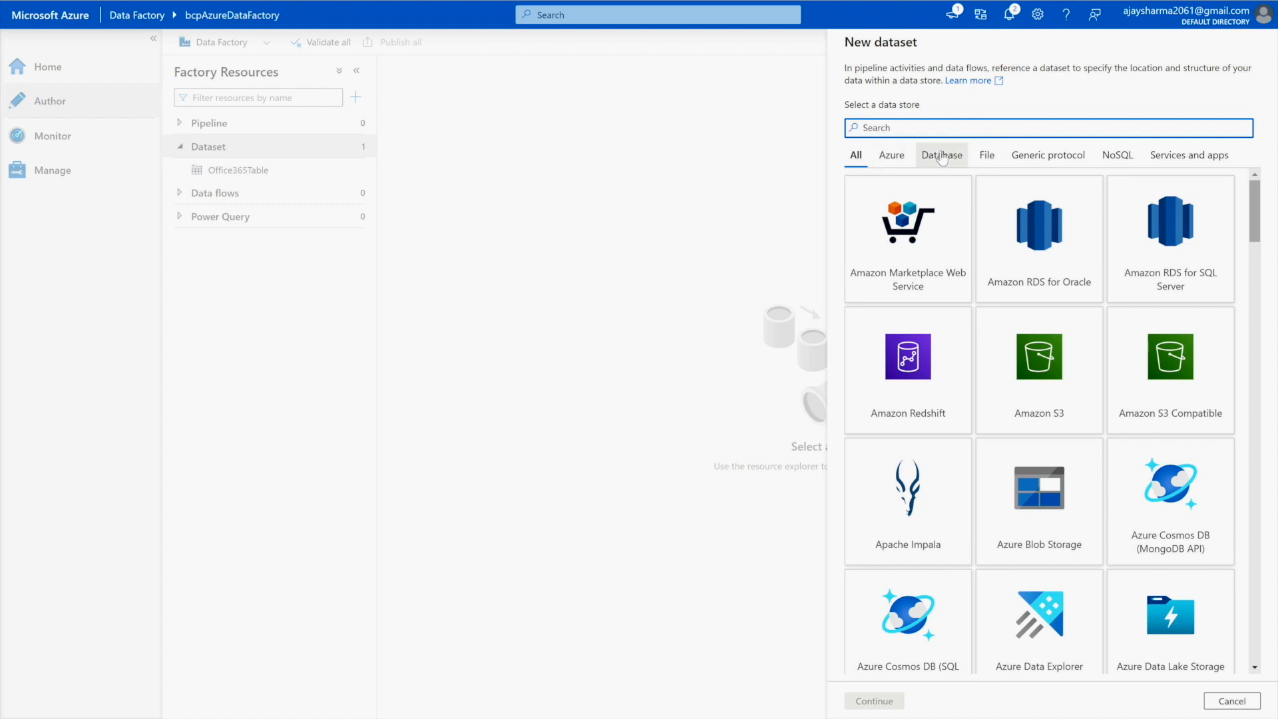
{"action": "left_click", "coordinate": [941, 155]}
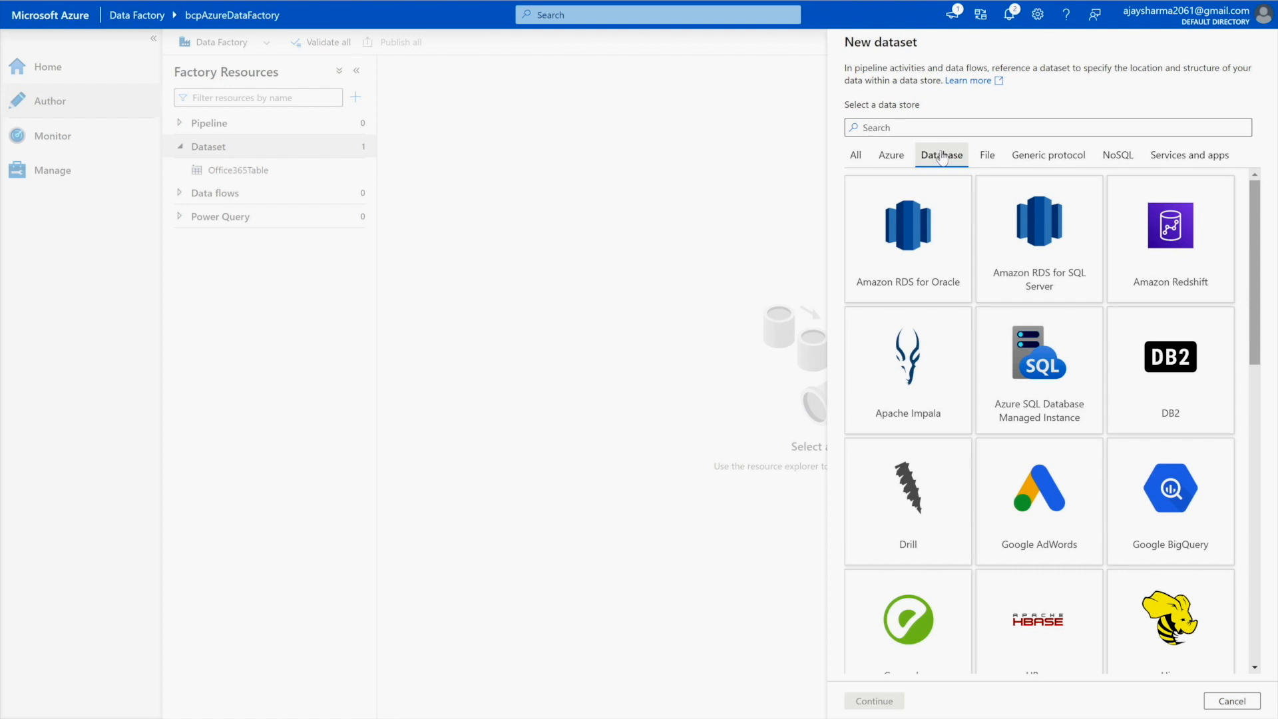
{"action": "scroll", "coordinate": [991, 434], "scroll_direction": "down", "scroll_amount": 5}
{"action": "scroll", "coordinate": [990, 434], "scroll_direction": "down", "scroll_amount": 7}
{"action": "left_click", "coordinate": [1058, 507]}
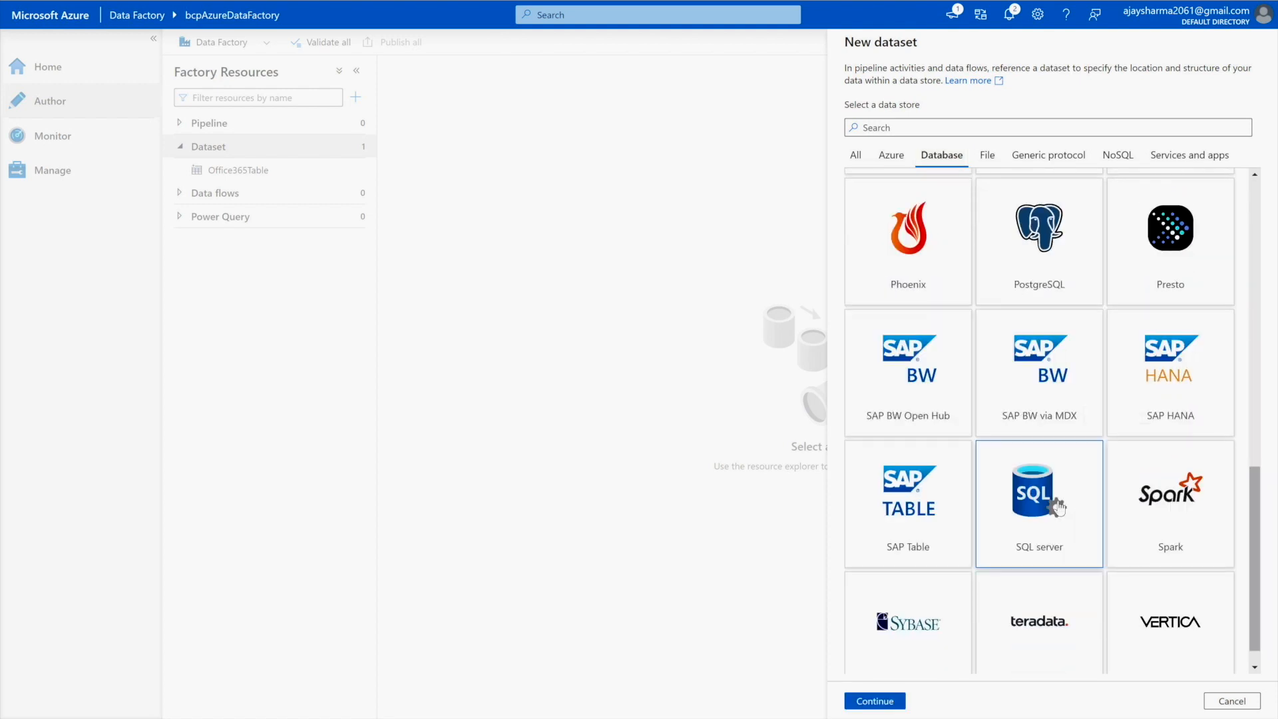
{"action": "left_click", "coordinate": [874, 701]}
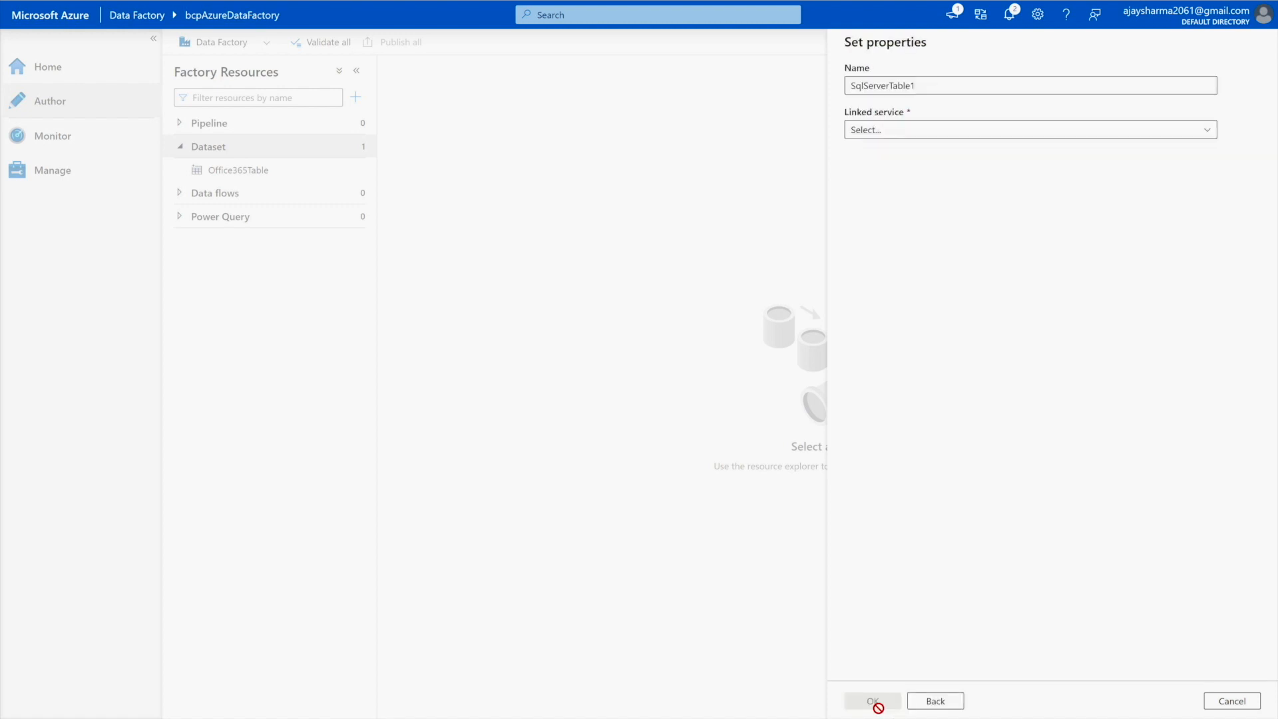
- Name the dataset SQLOnPremiseDB, using linked service SqlServer1 and table dbo.DimEmployee, and create it
{"action": "double_click", "coordinate": [941, 85]}
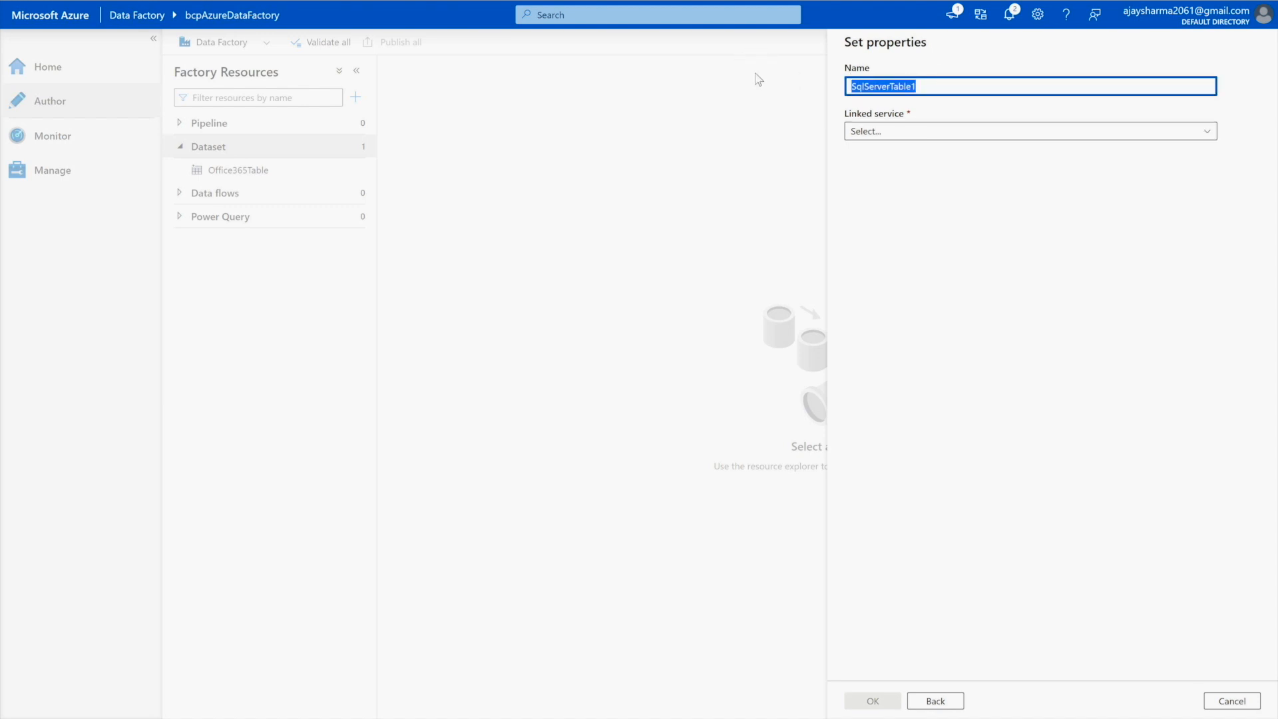
{"action": "type", "text": "SQLOnPremiseDB"}
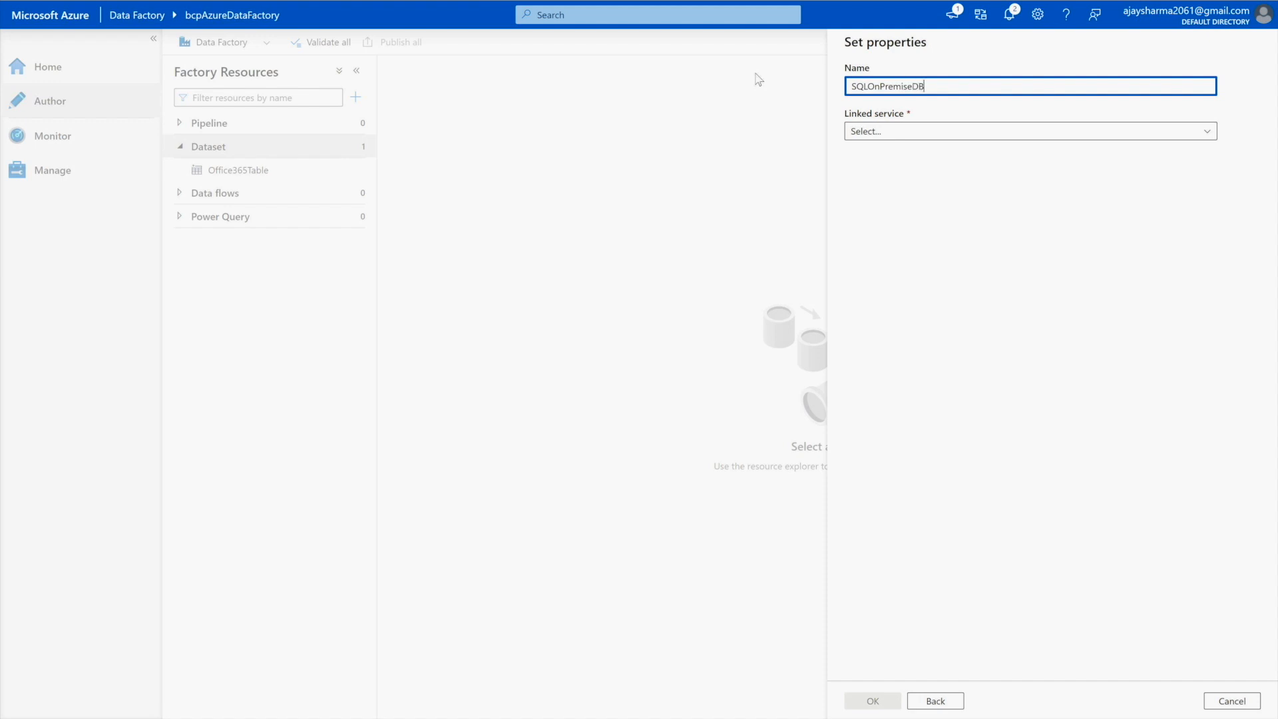
{"action": "left_click", "coordinate": [873, 140]}
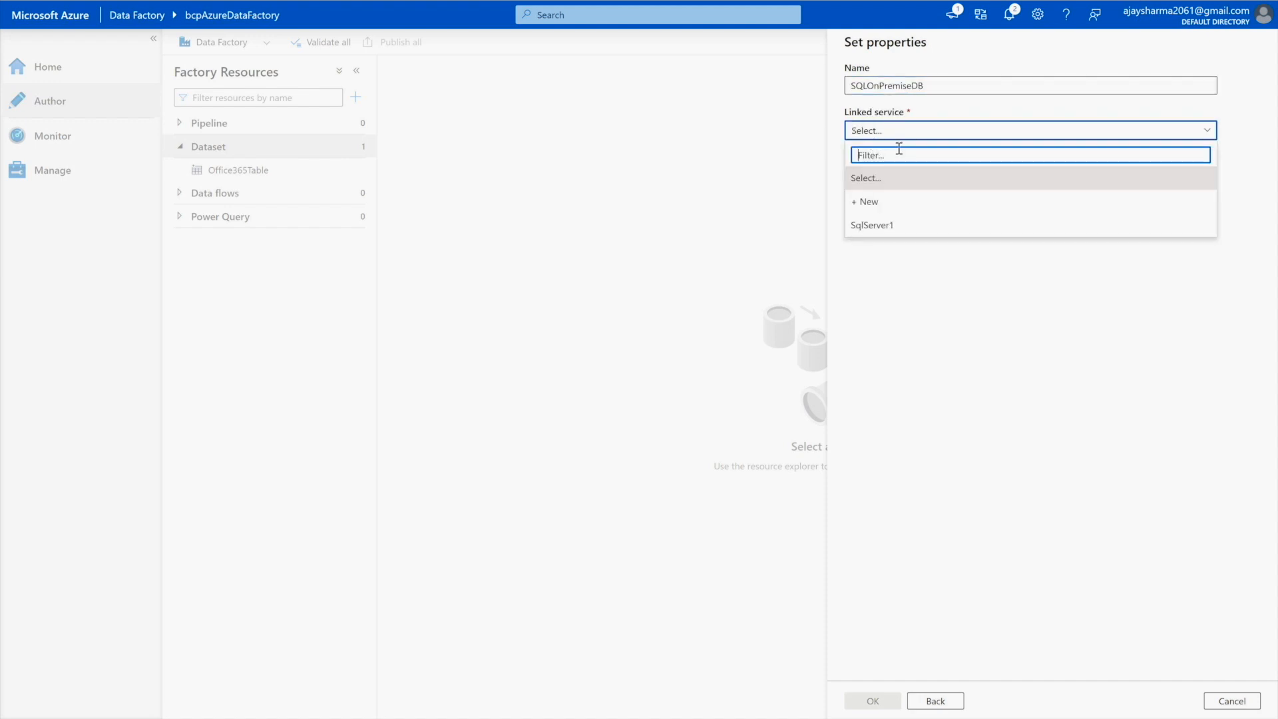
{"action": "left_click", "coordinate": [882, 225]}
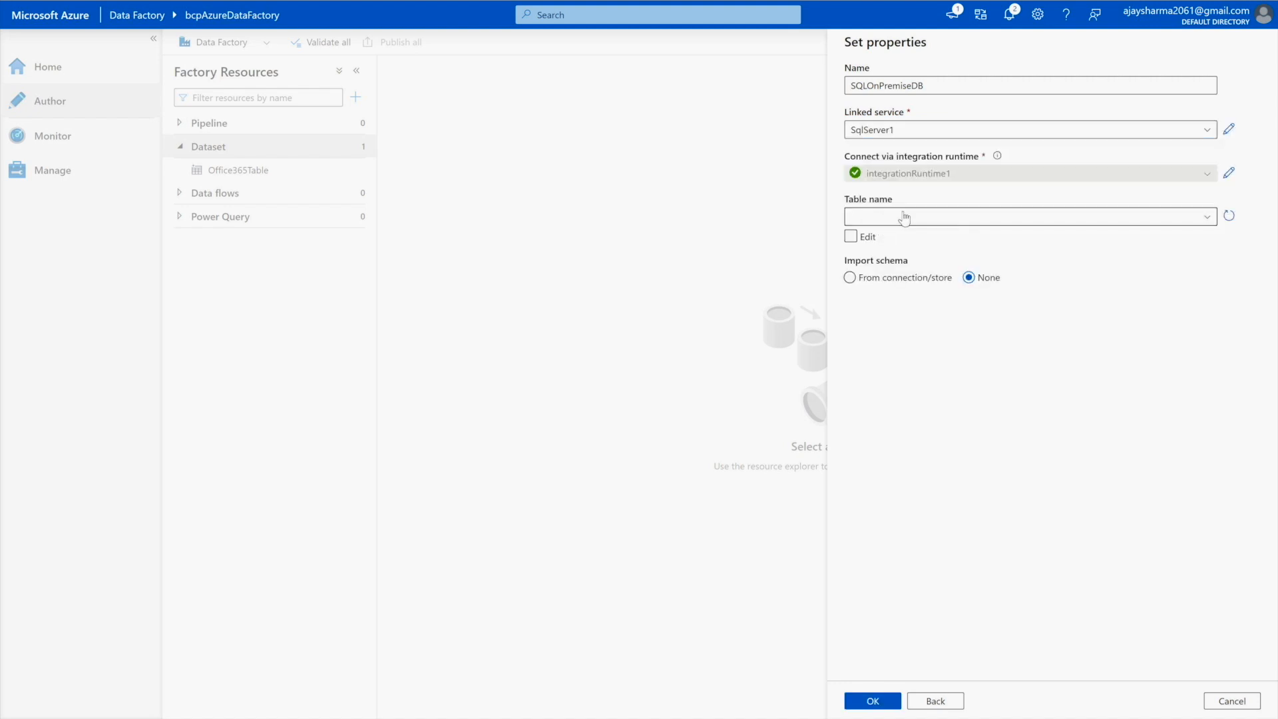
{"action": "left_click", "coordinate": [903, 217]}
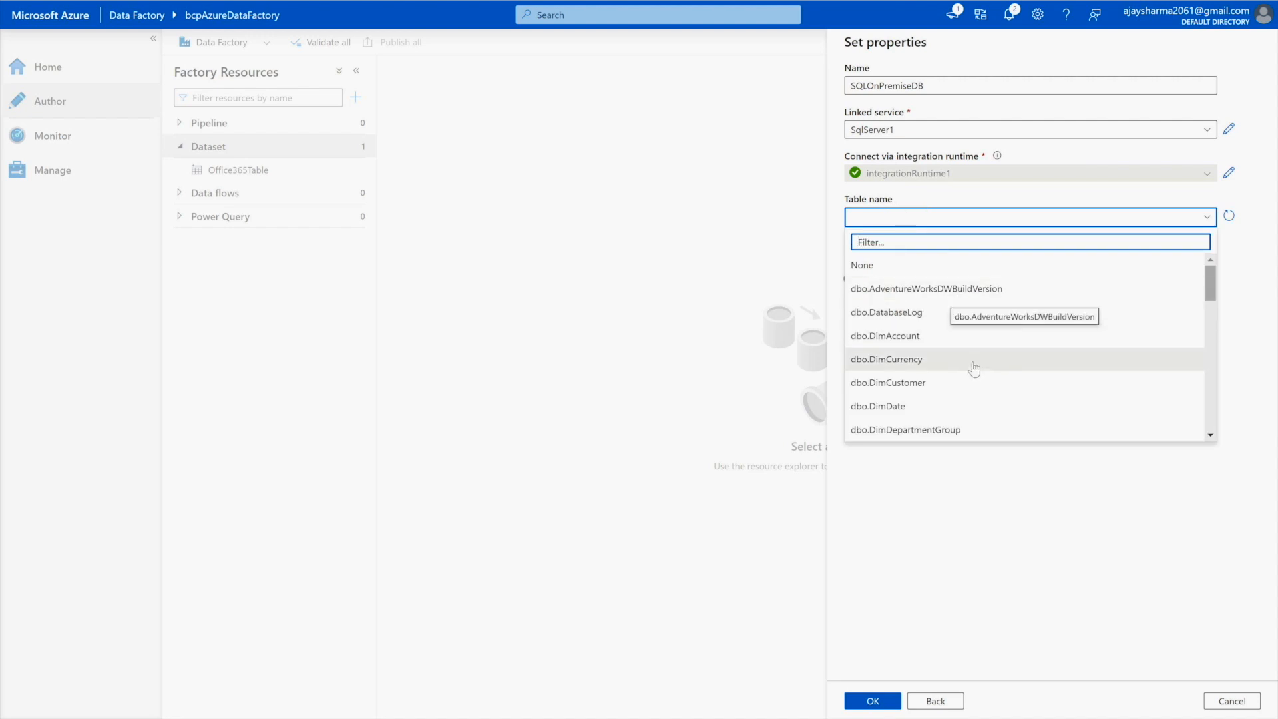
{"action": "scroll", "coordinate": [973, 368], "scroll_direction": "down", "scroll_amount": 2}
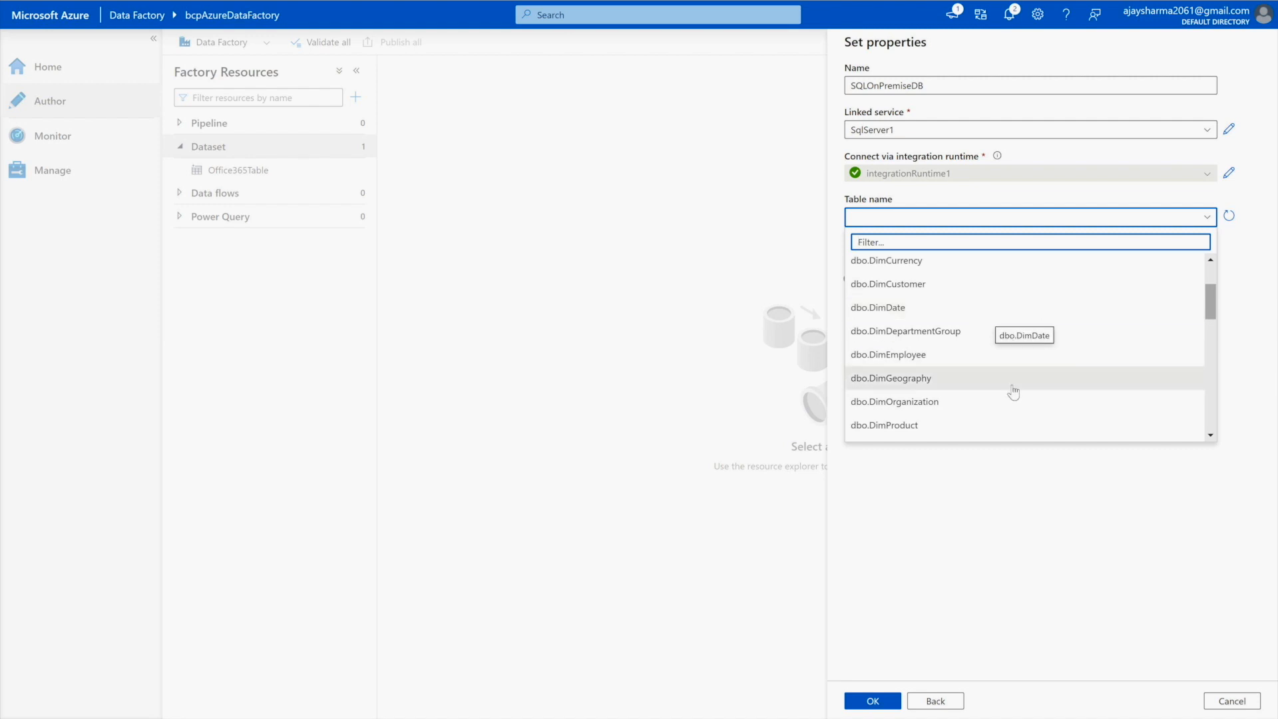
{"action": "left_click", "coordinate": [960, 354]}
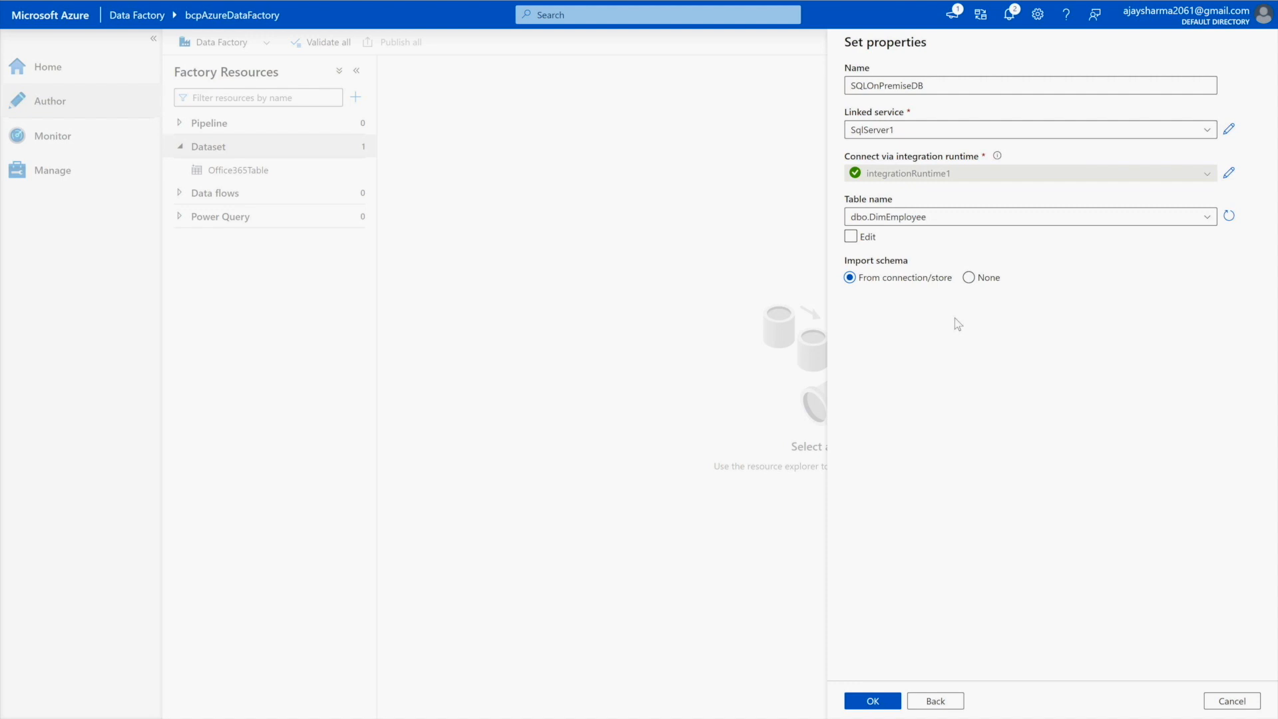
{"action": "left_click", "coordinate": [874, 702]}
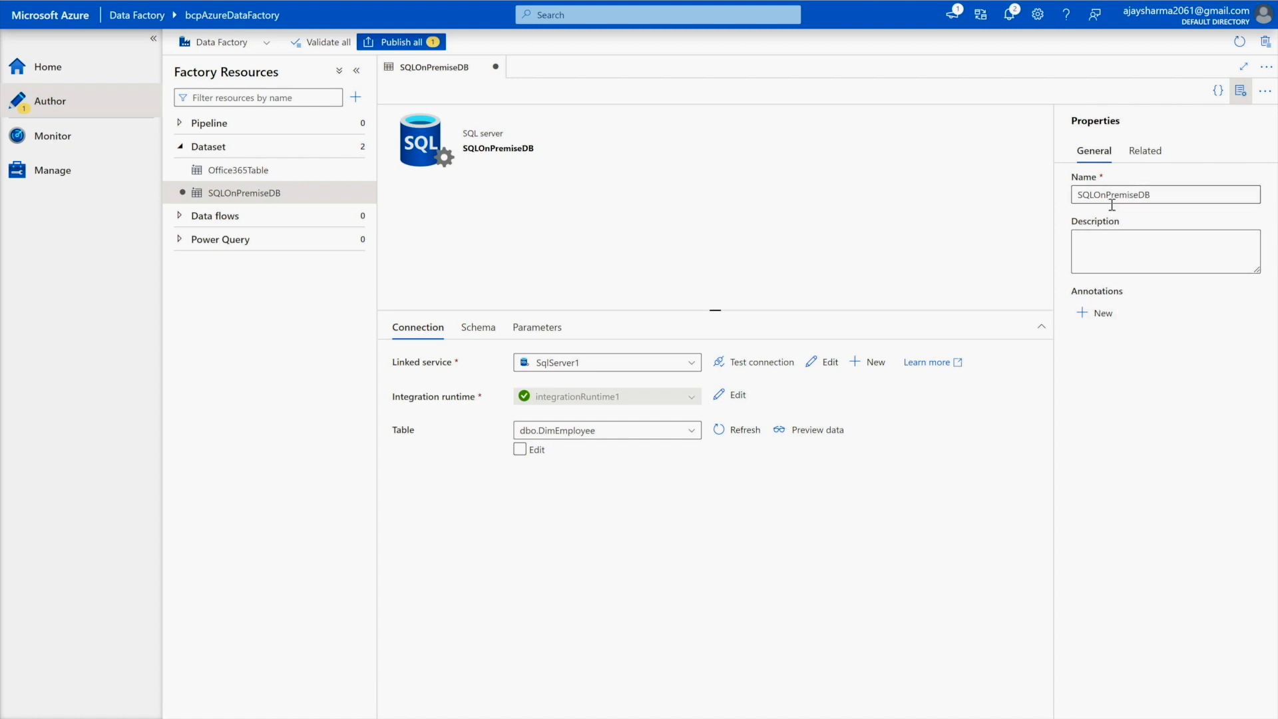
- Rename the dataset to SQLOnPremiseDB_Emp by appending _Emp
{"action": "left_click", "coordinate": [1161, 199]}
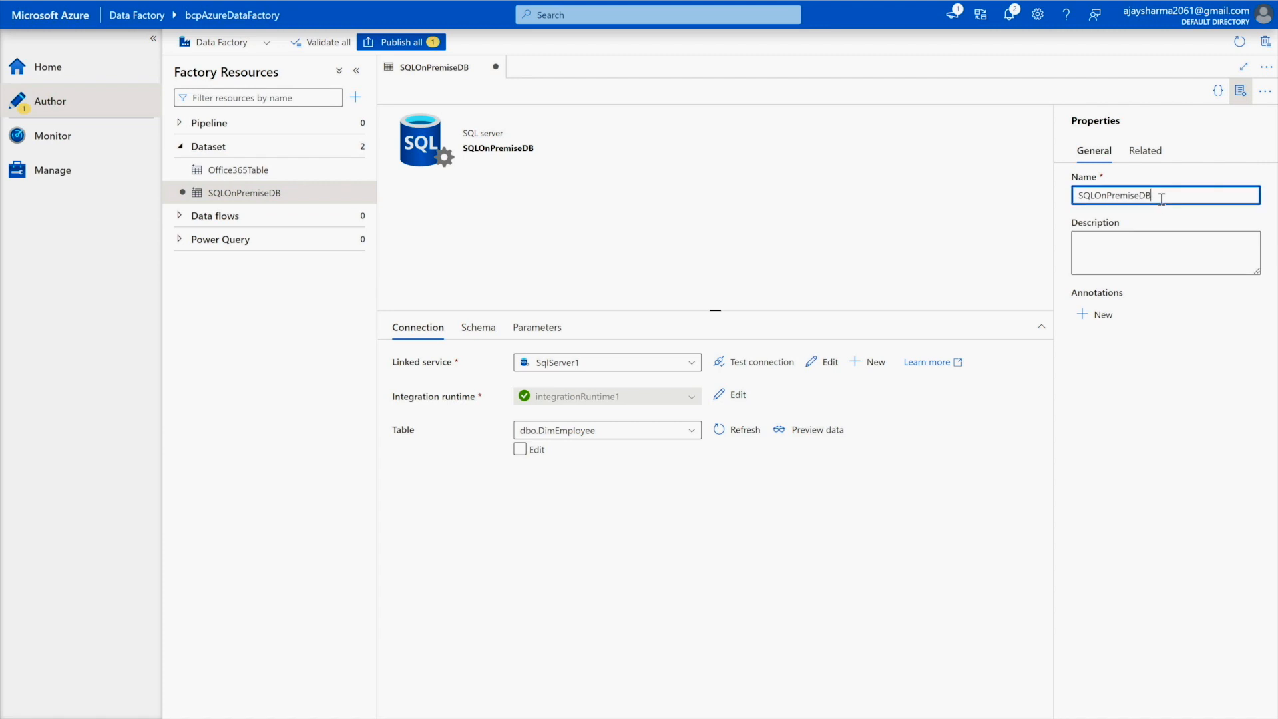
{"action": "type", "text": "_Emp"}
{"action": "left_click", "coordinate": [1153, 340]}
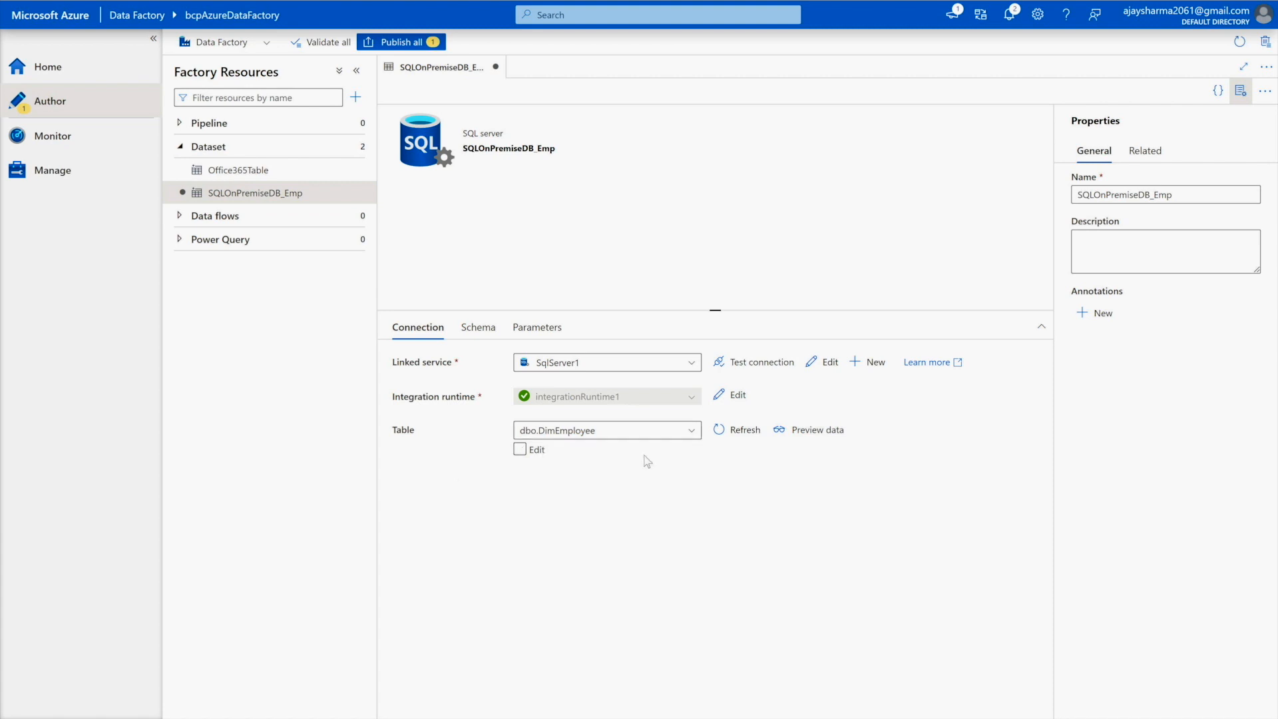
- Review the imported DimEmployee columns in the Schema tab, then view Parameters
{"action": "left_click", "coordinate": [477, 330]}
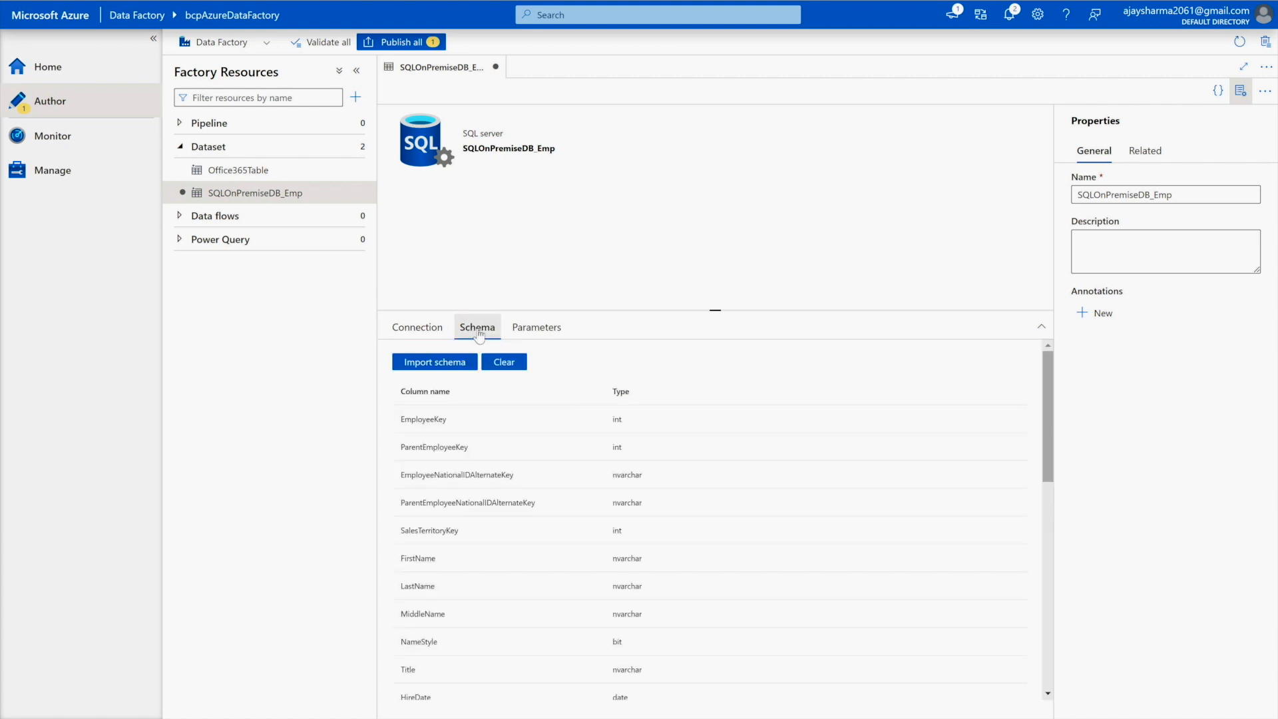
{"action": "scroll", "coordinate": [529, 472], "scroll_direction": "down", "scroll_amount": 4}
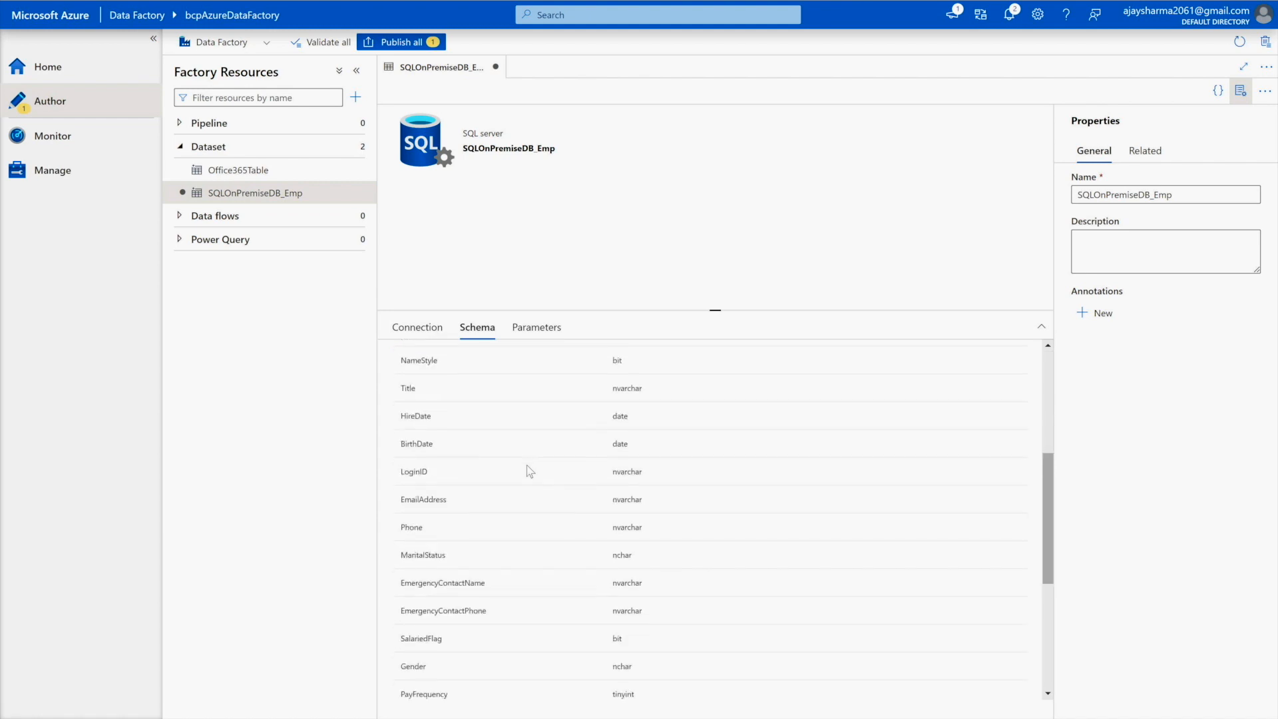
{"action": "scroll", "coordinate": [526, 464], "scroll_direction": "down", "scroll_amount": 3}
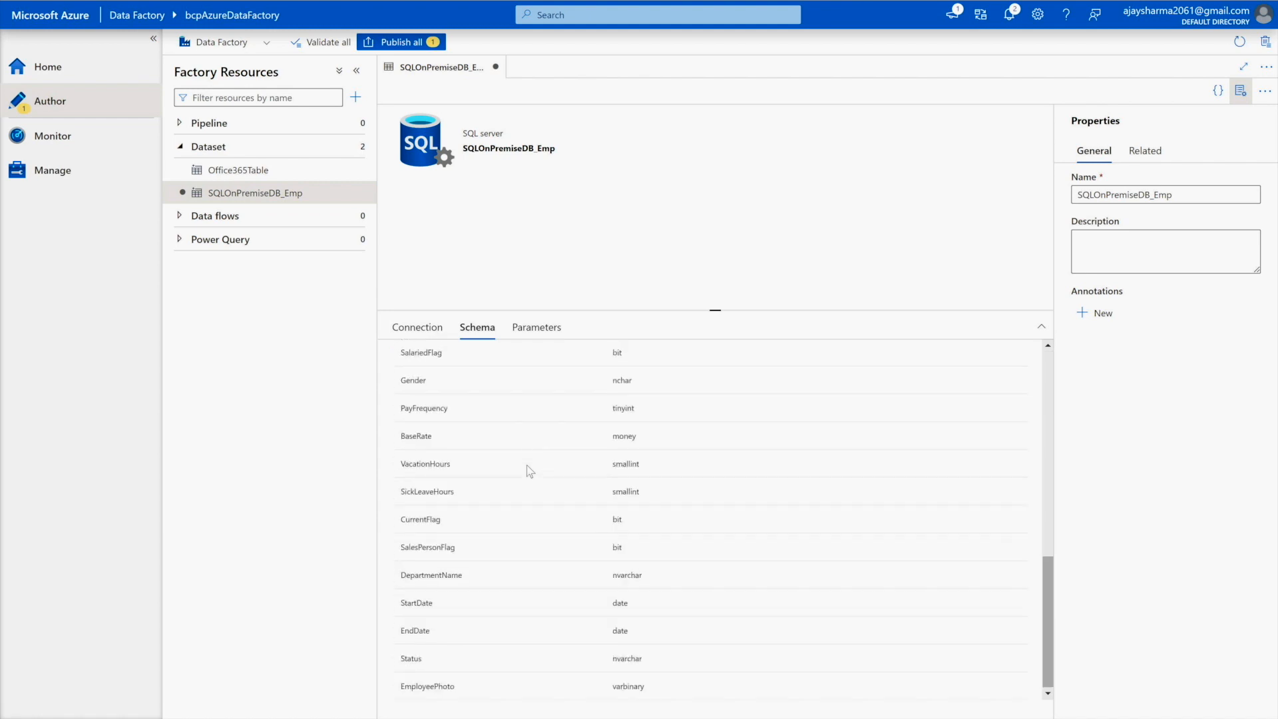
{"action": "left_click", "coordinate": [531, 326]}
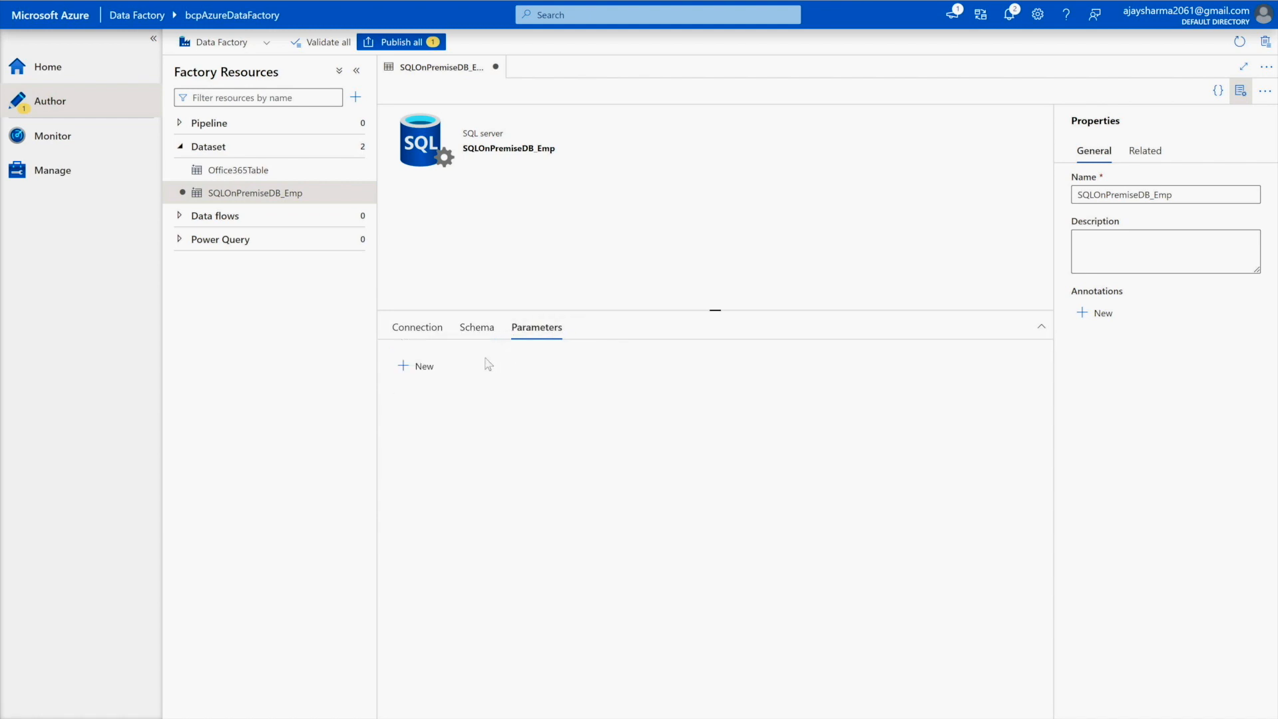
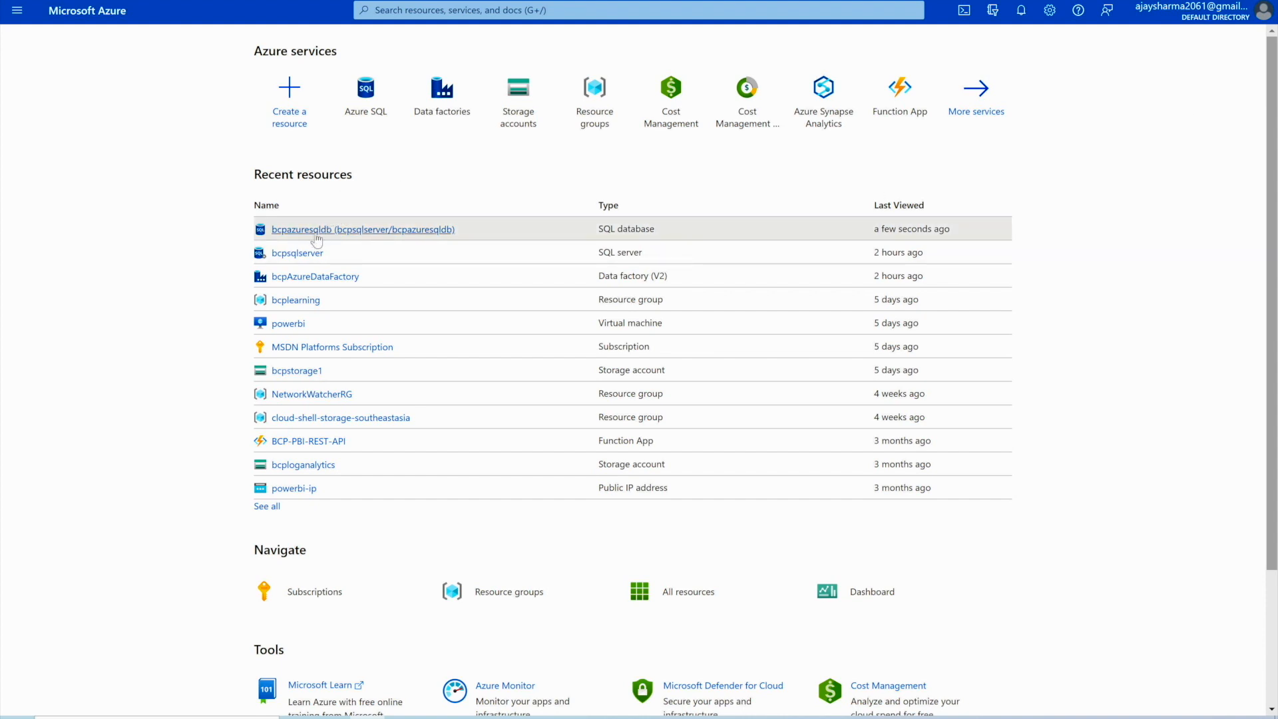
- Go back to the Azure portal home, where bcpazuresqldb and bcpAzureDataFactory are listed as recent resources
{"action": "mouse_move", "coordinate": [317, 240]}
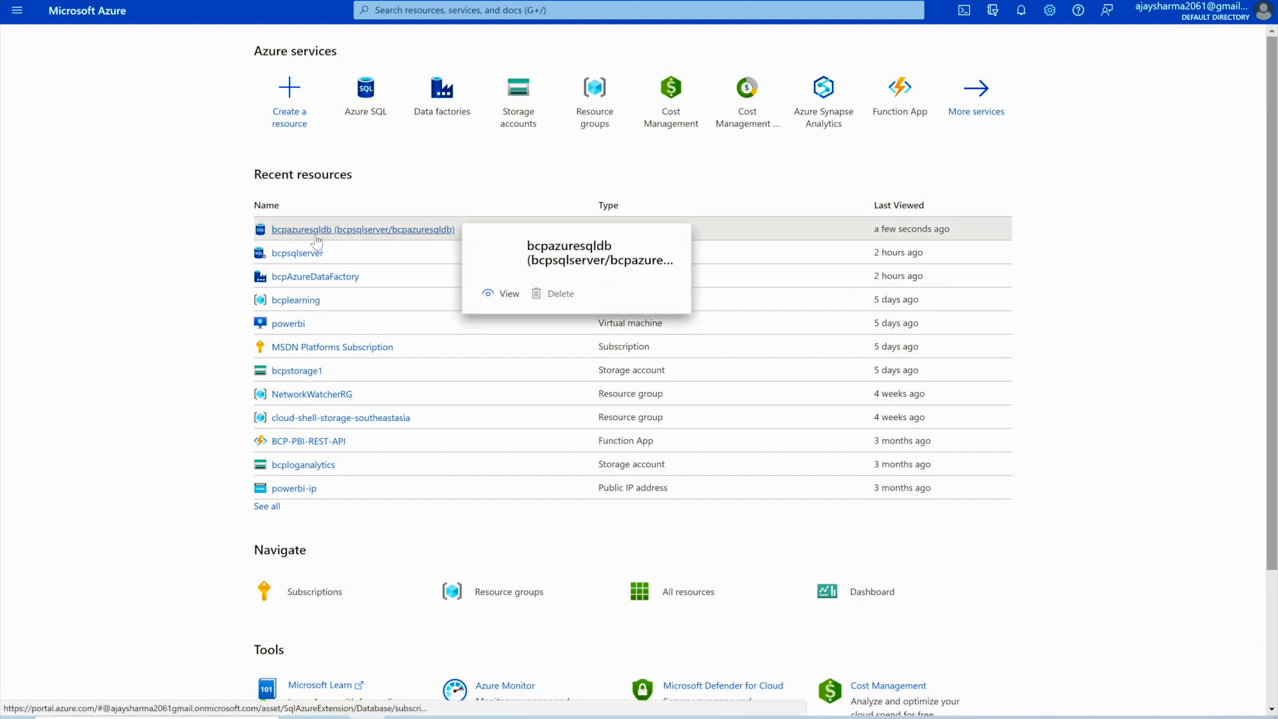
- Open the bcpazuresqldb database overview from the Azure SQL resources list
{"action": "left_click", "coordinate": [364, 125]}
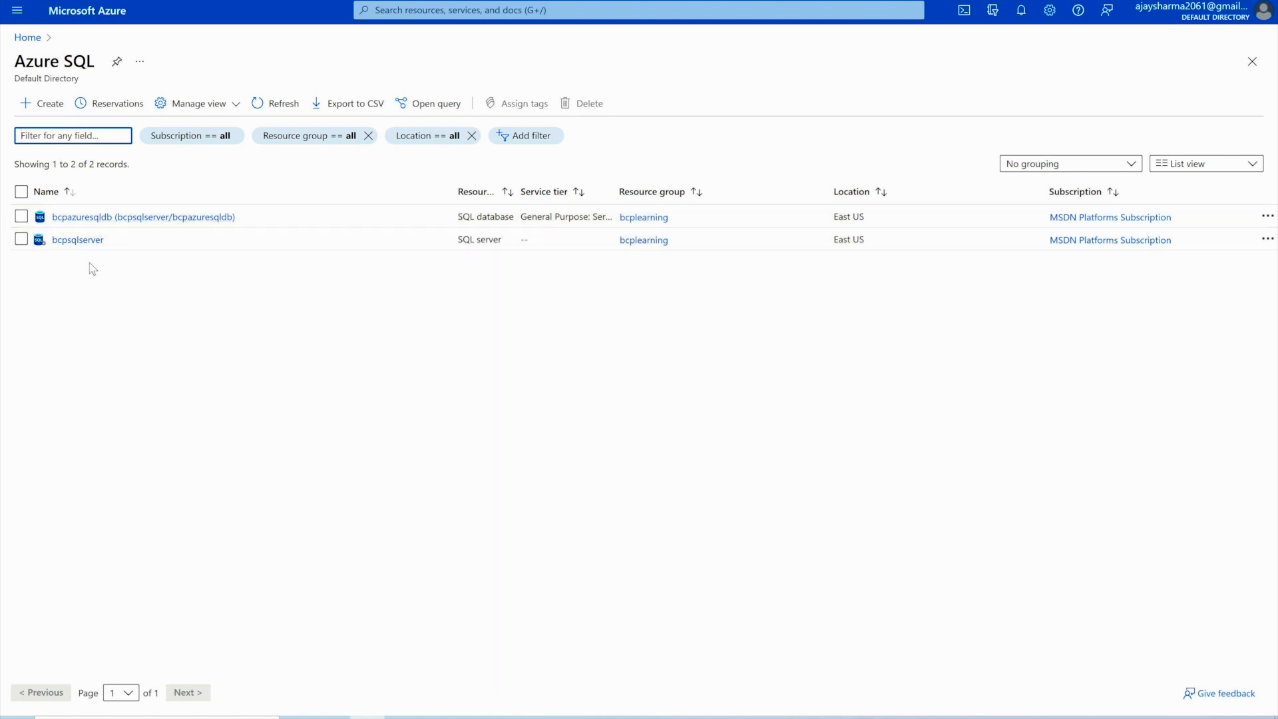
{"action": "left_click", "coordinate": [100, 219]}
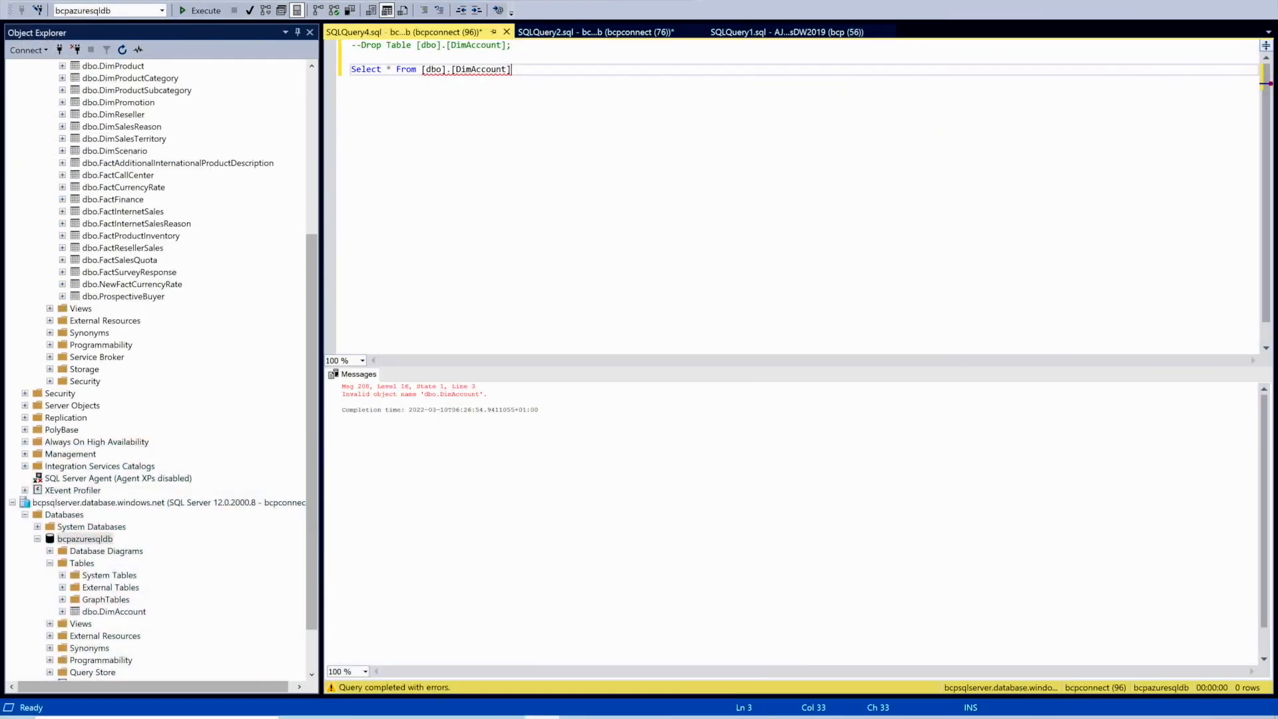
- Collapse AdventureWorksDW2019, then start and cancel a new server connection in Object Explorer
{"action": "scroll", "coordinate": [120, 223], "scroll_direction": "up", "scroll_amount": 7}
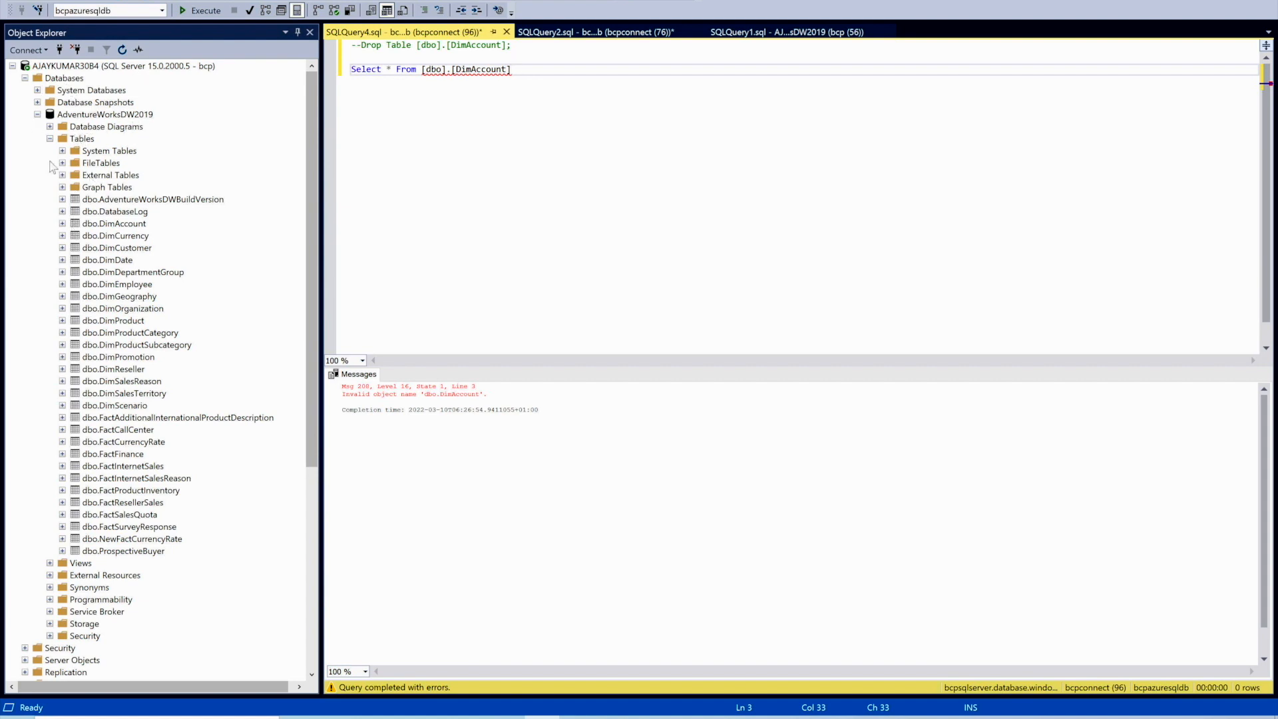
{"action": "left_click", "coordinate": [38, 114]}
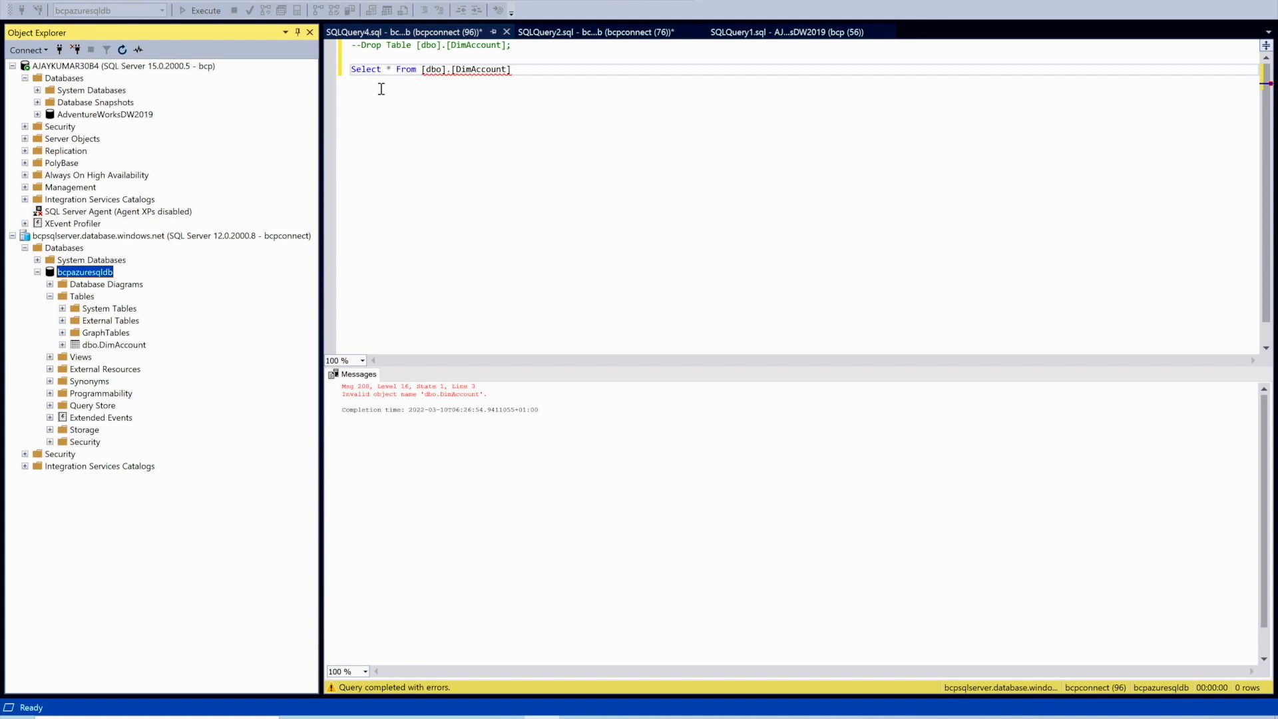
{"action": "left_click", "coordinate": [60, 50]}
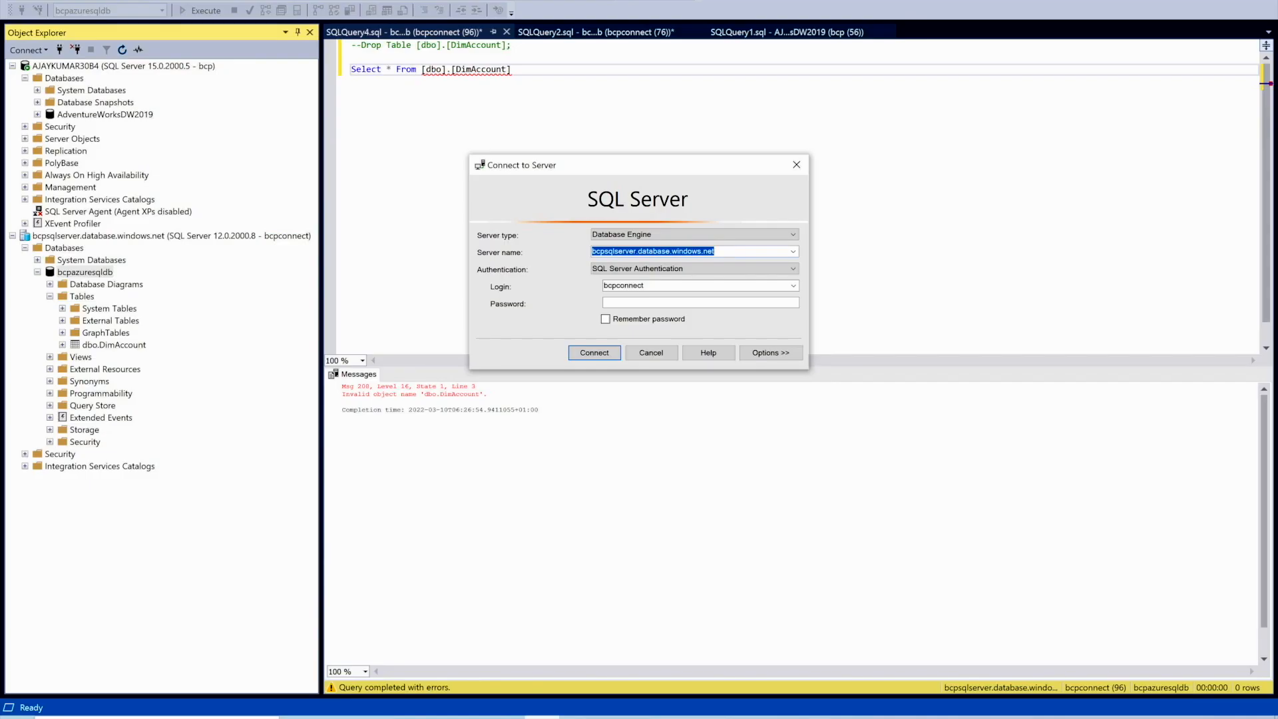
{"action": "left_click", "coordinate": [652, 301]}
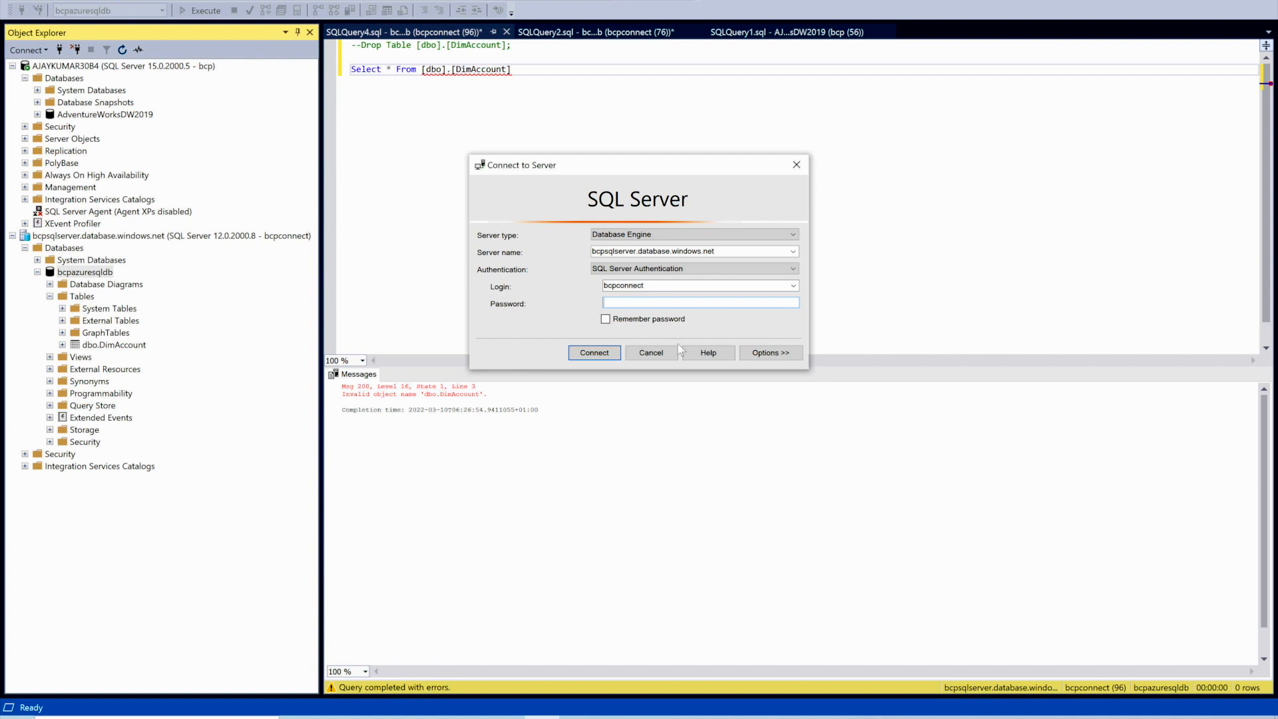
{"action": "left_click", "coordinate": [663, 352]}
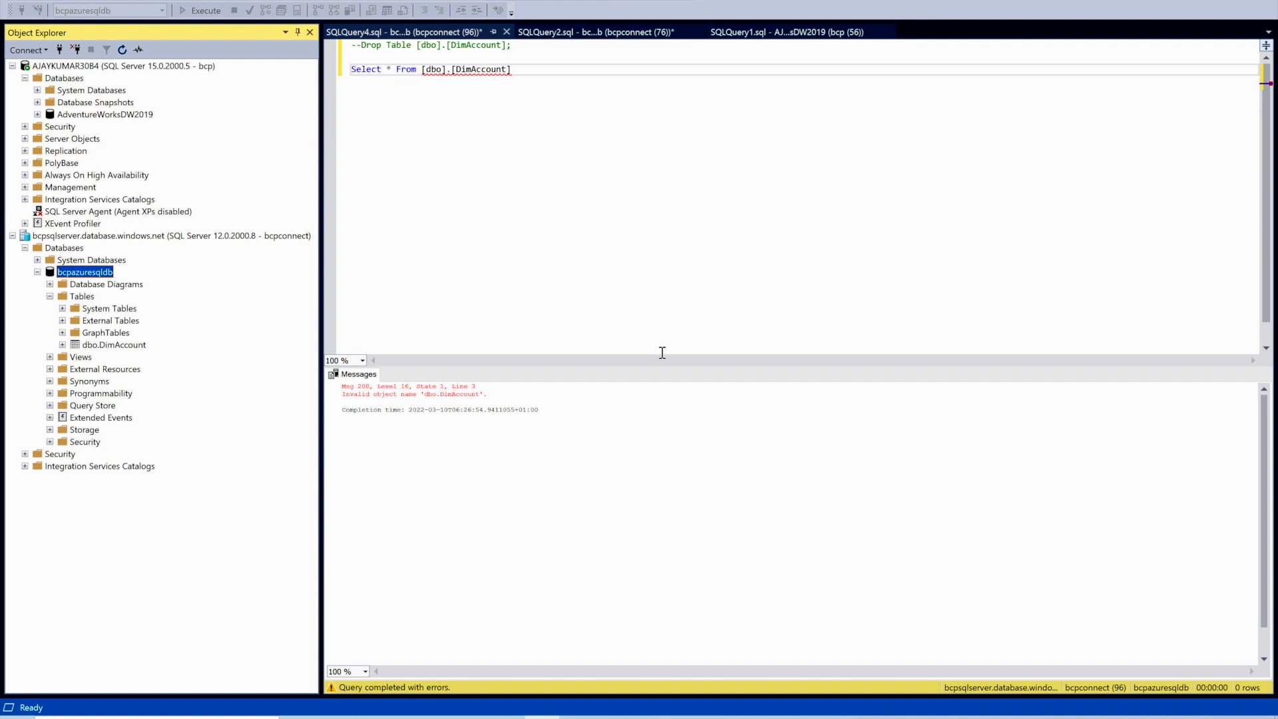
- Expand AdventureWorksDW2019's Tables and select dbo.DimAccount
{"action": "left_click", "coordinate": [38, 115]}
{"action": "left_click", "coordinate": [50, 138]}
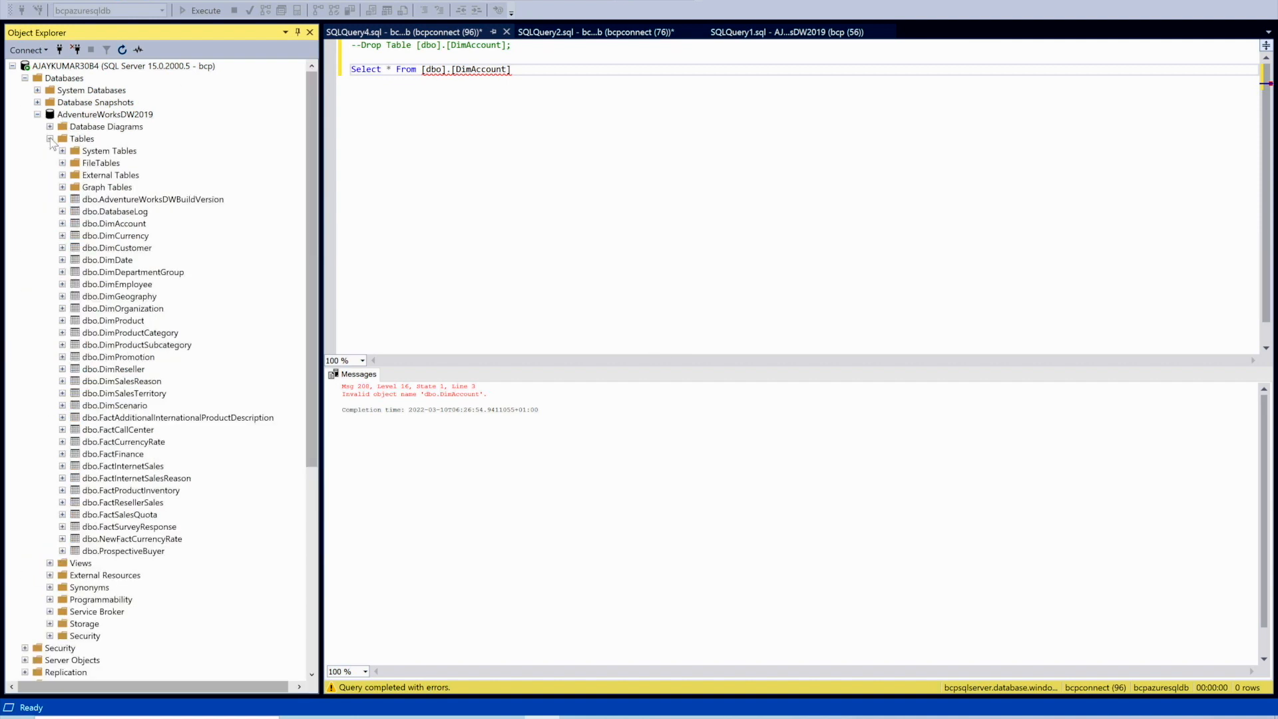
{"action": "left_click", "coordinate": [125, 224]}
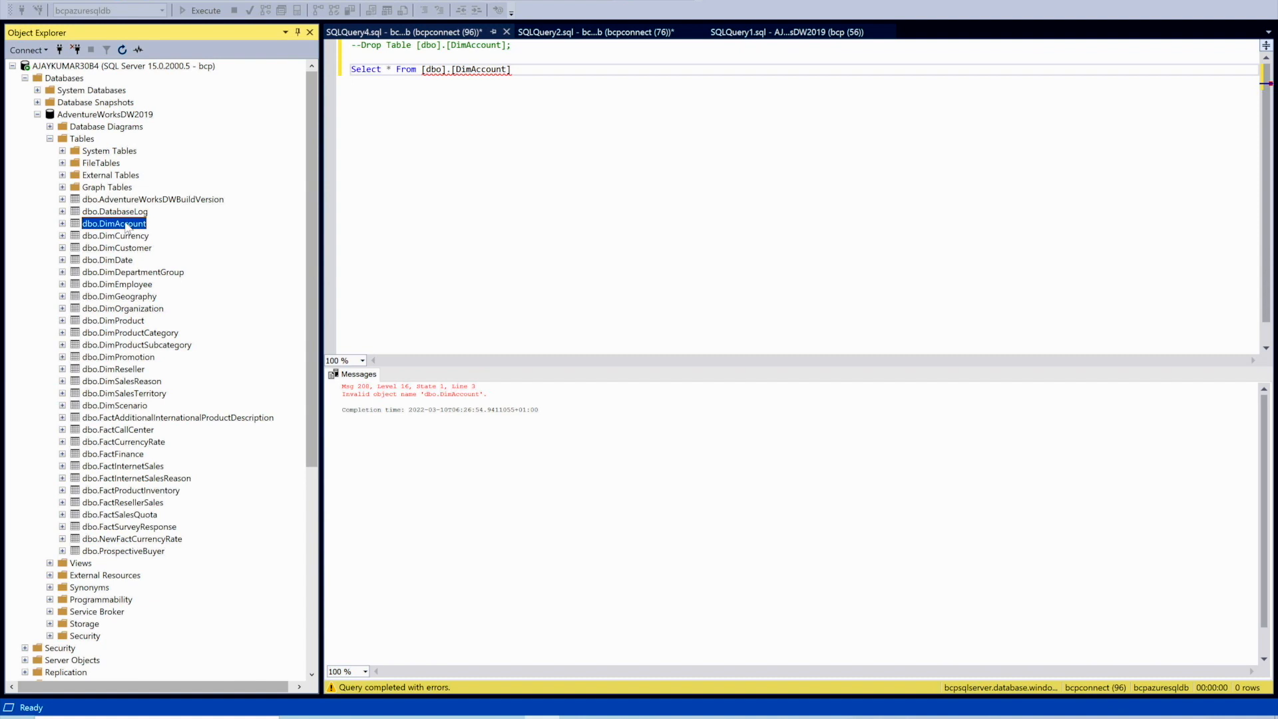
{"action": "right_click", "coordinate": [126, 227]}
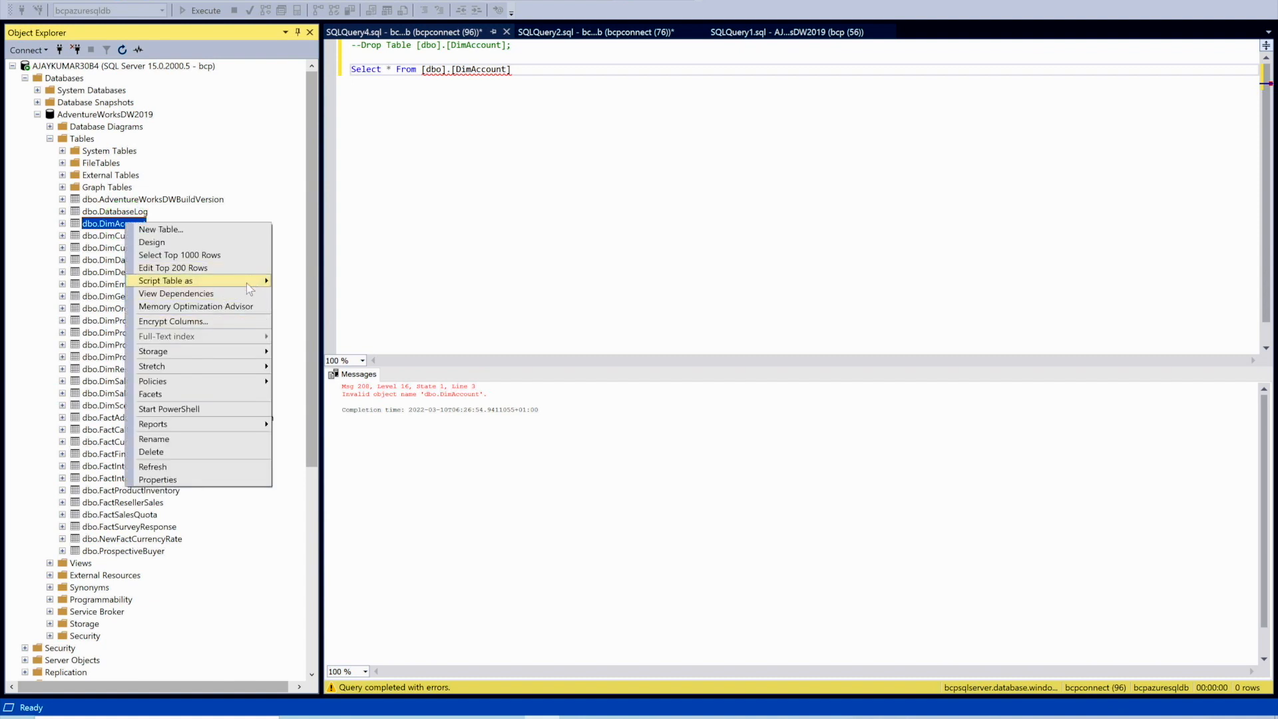
{"action": "mouse_move", "coordinate": [246, 284]}
{"action": "mouse_move", "coordinate": [339, 282]}
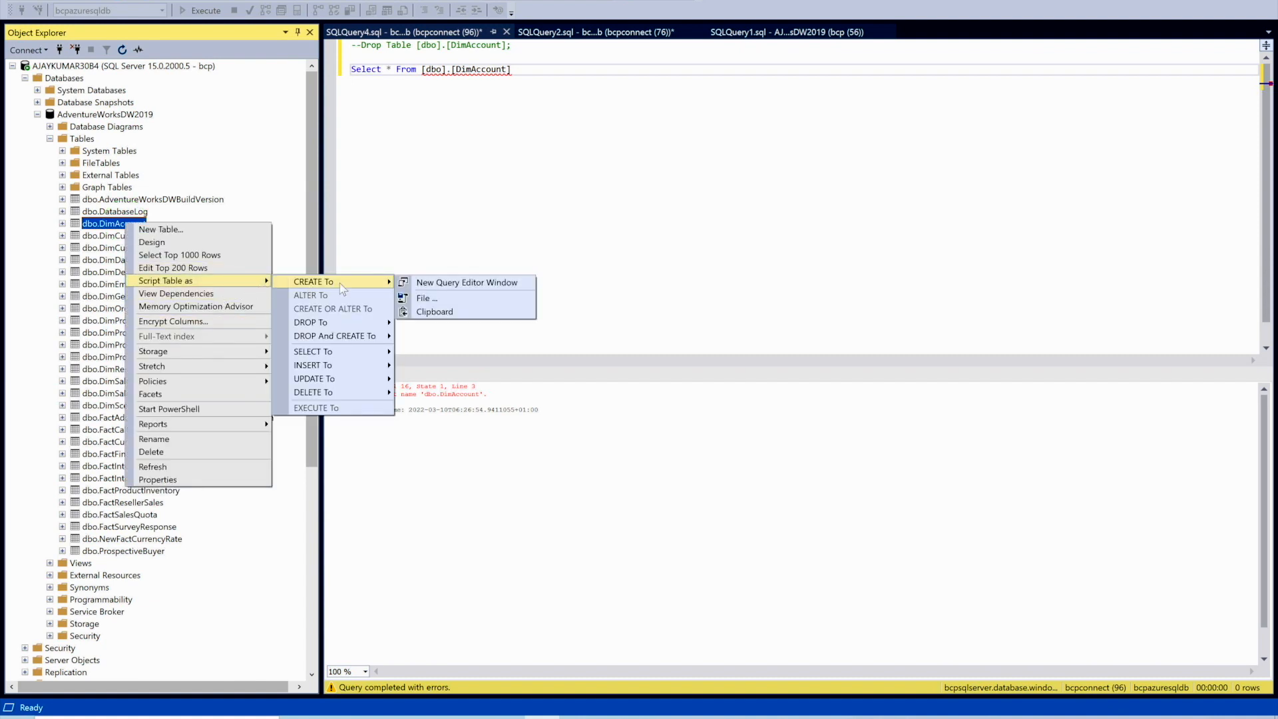
{"action": "left_click", "coordinate": [455, 282]}
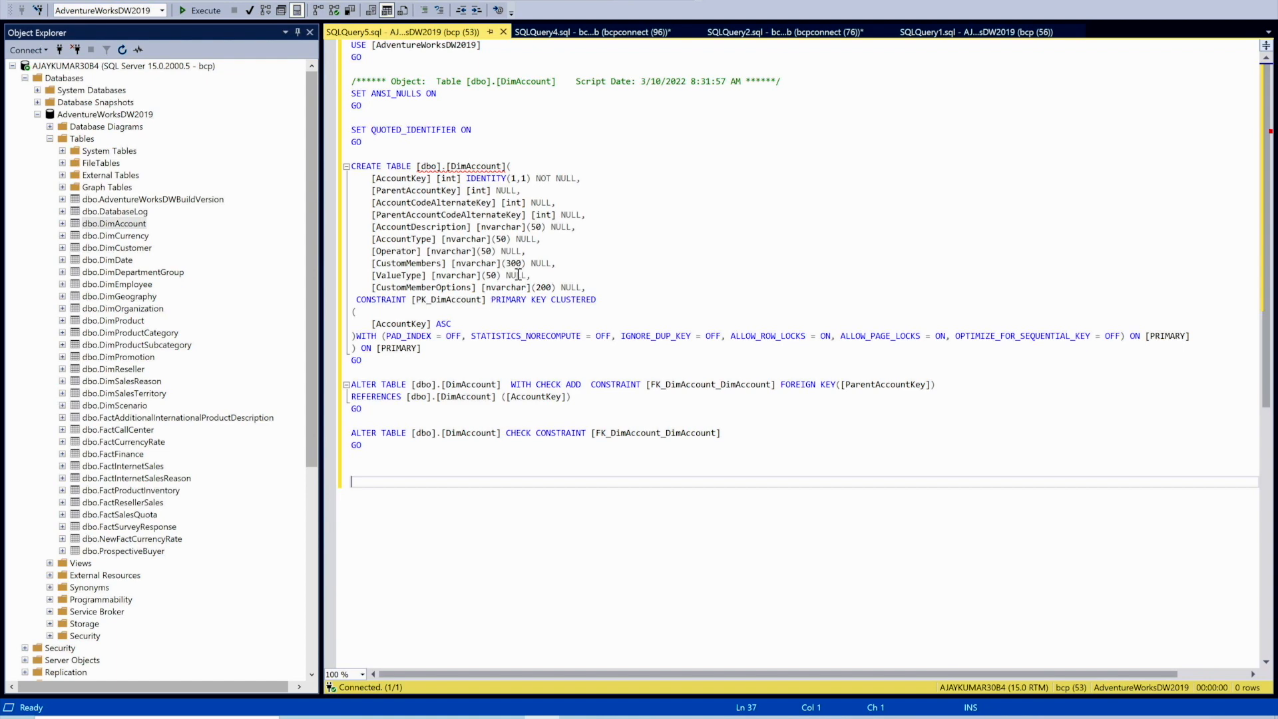
{"action": "left_click", "coordinate": [504, 32]}
{"action": "scroll", "coordinate": [126, 543], "scroll_direction": "down", "scroll_amount": 9}
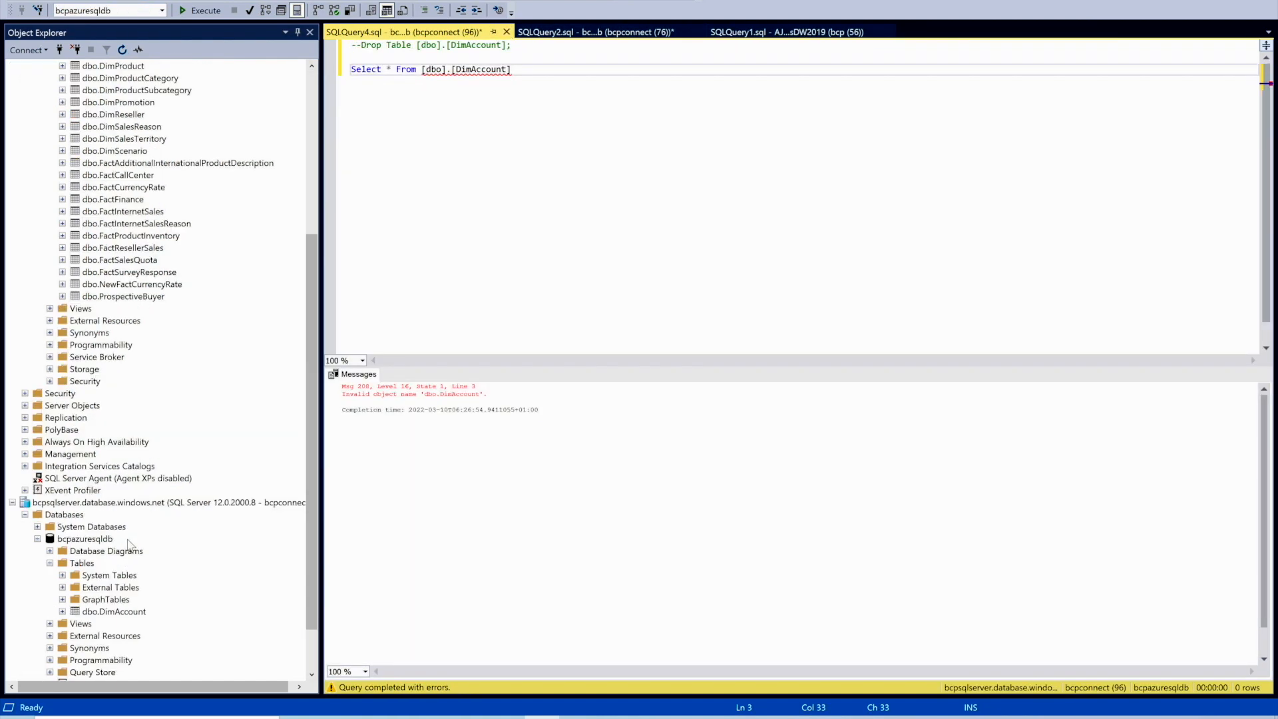
- Open a new query on bcpazuresqldb and paste the DimAccount CREATE TABLE script
{"action": "left_click", "coordinate": [112, 442]}
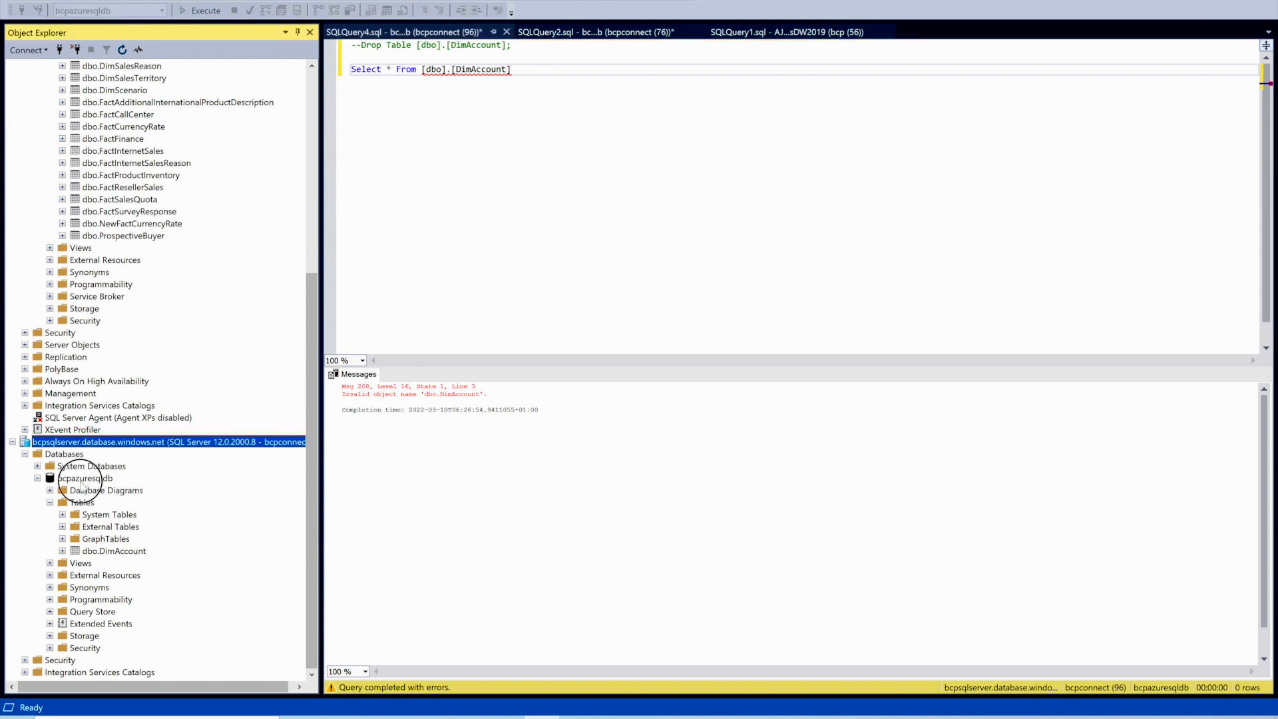
{"action": "left_click", "coordinate": [97, 479]}
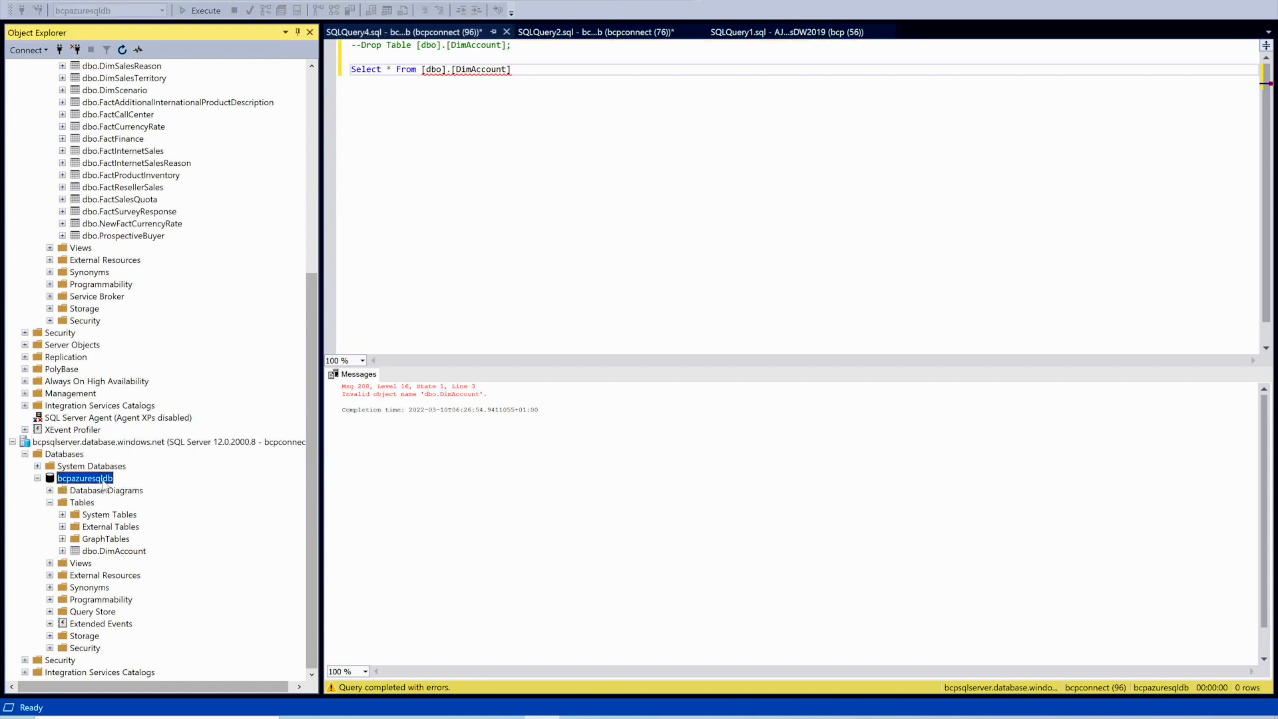
{"action": "right_click", "coordinate": [103, 484]}
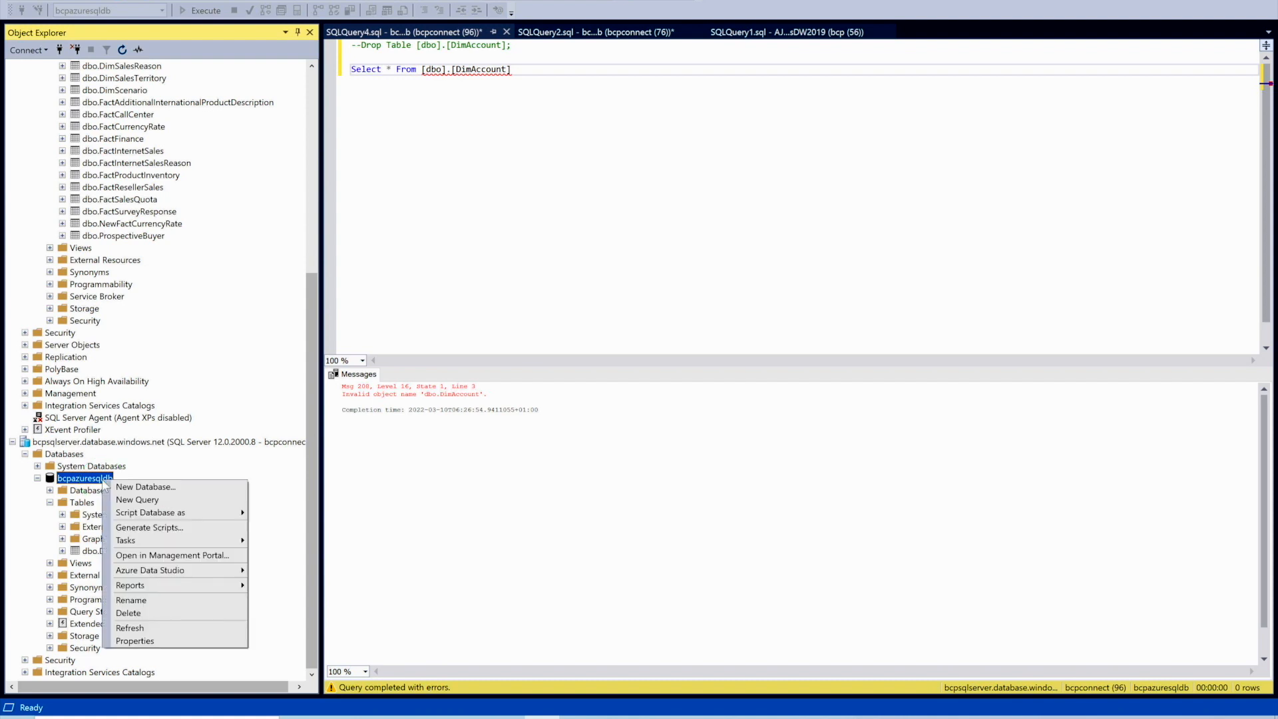
{"action": "left_click", "coordinate": [210, 499]}
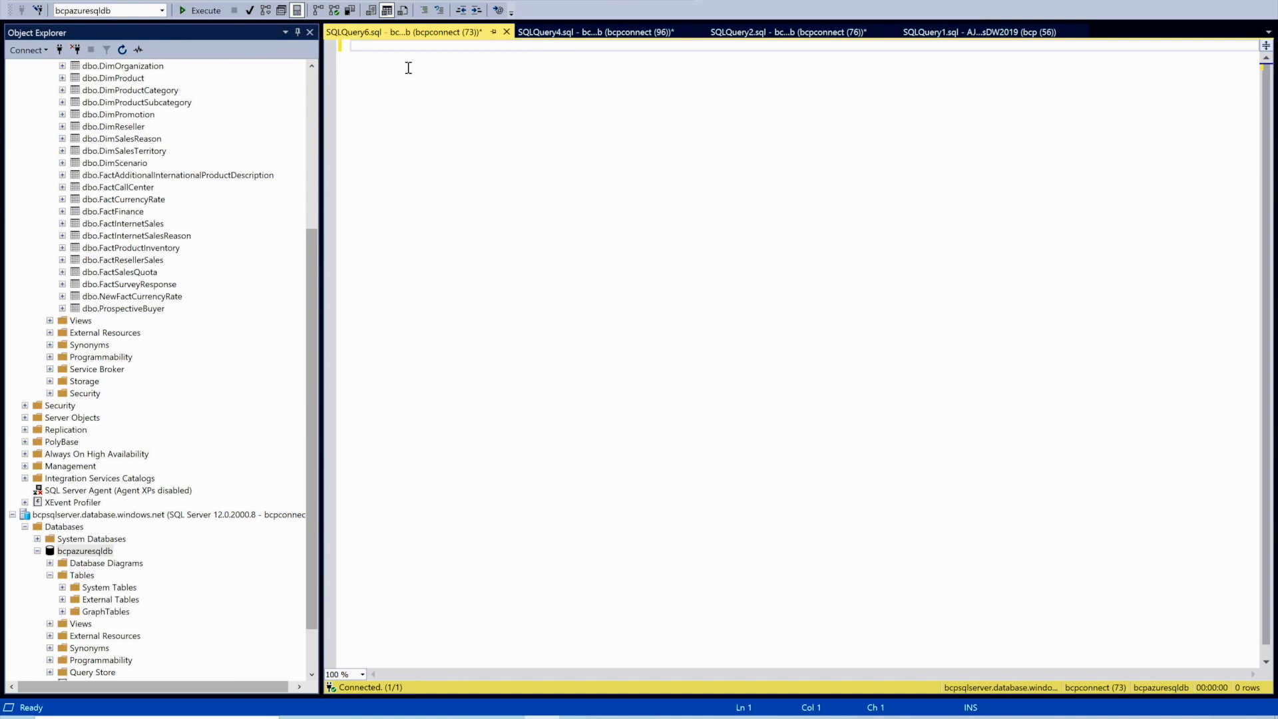
{"action": "right_click", "coordinate": [388, 96]}
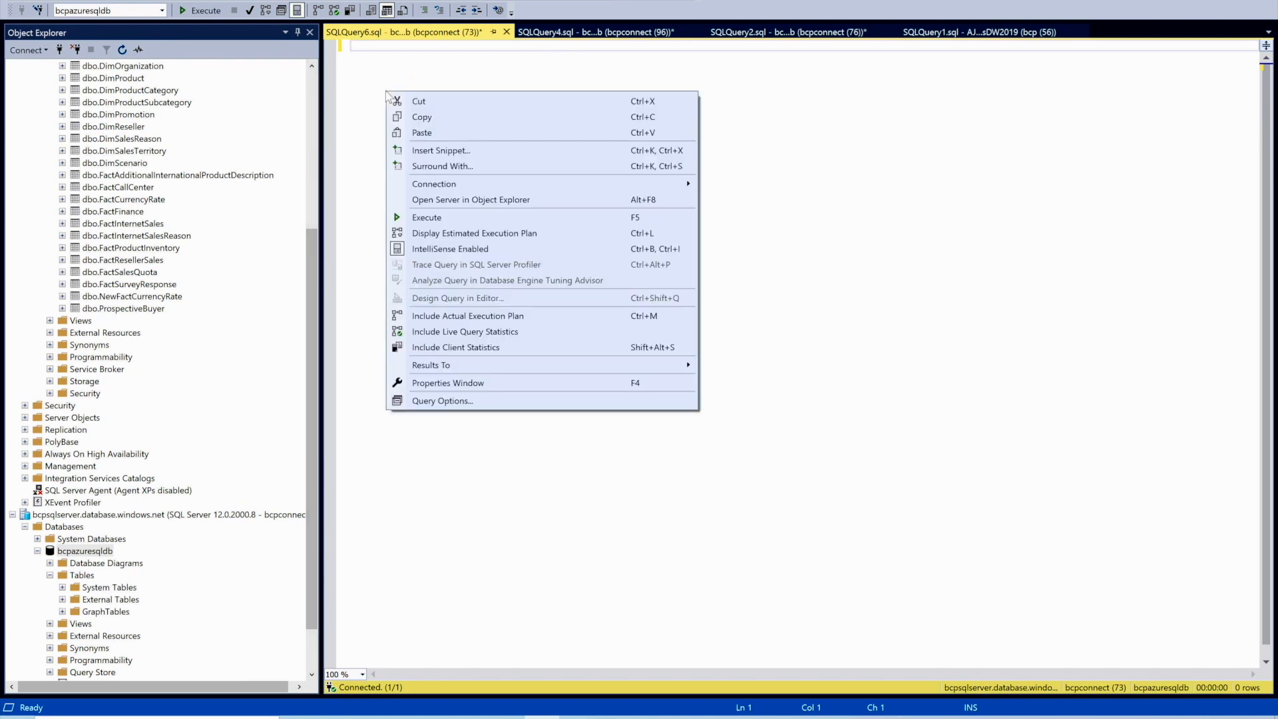
{"action": "left_click", "coordinate": [417, 135]}
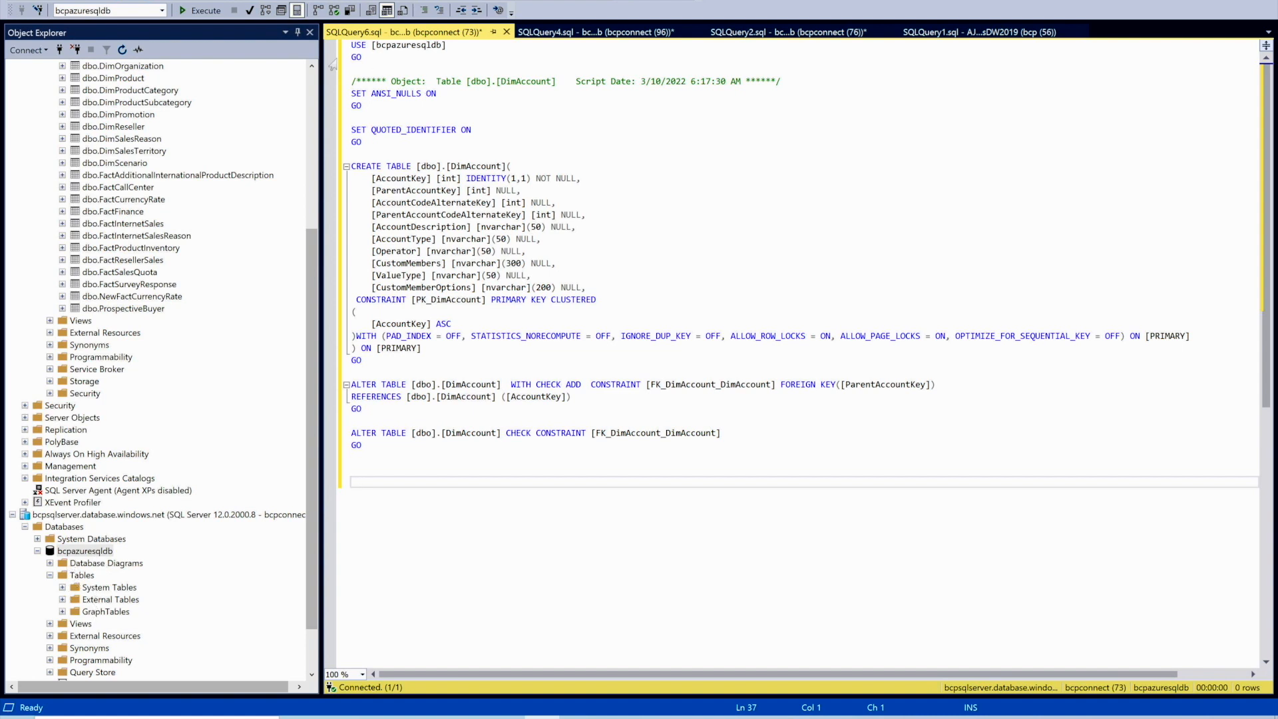
- Check the script's USE/GO lines and target database, then execute it to create DimAccount
{"action": "left_click", "coordinate": [457, 53]}
{"action": "left_click_drag", "start_coordinate": [457, 53], "coordinate": [351, 44]}
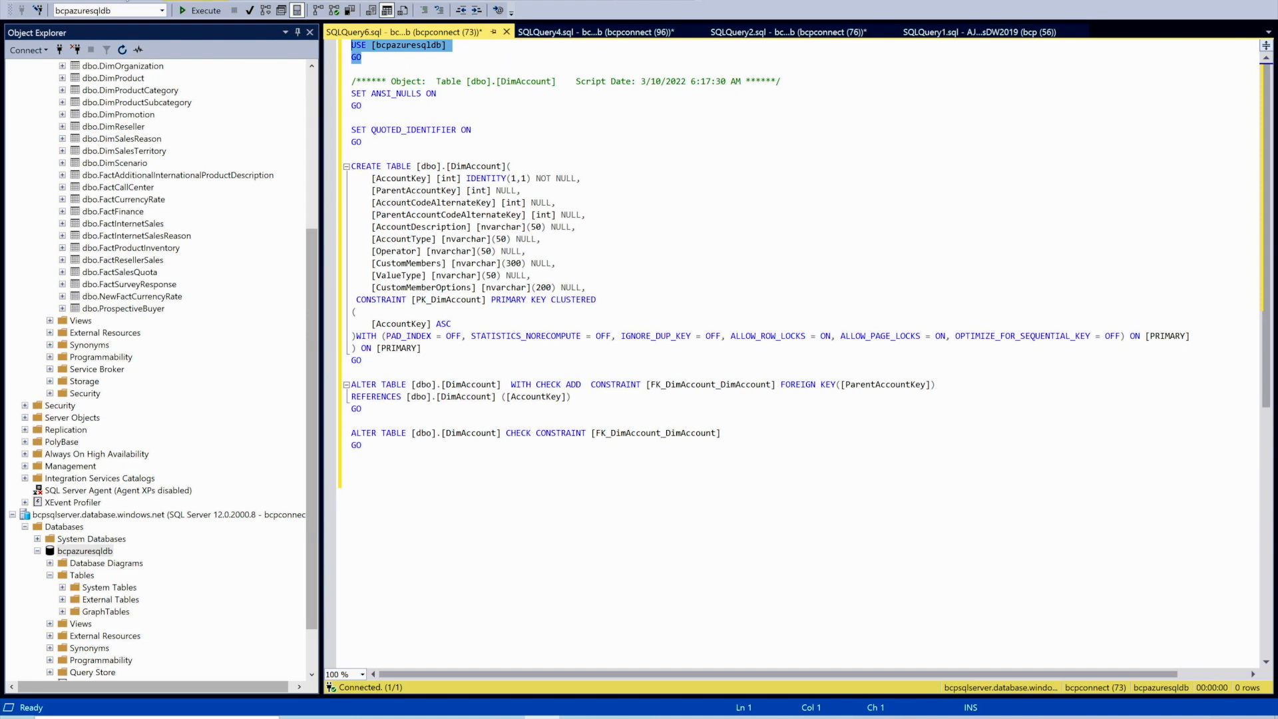
{"action": "left_click", "coordinate": [164, 10]}
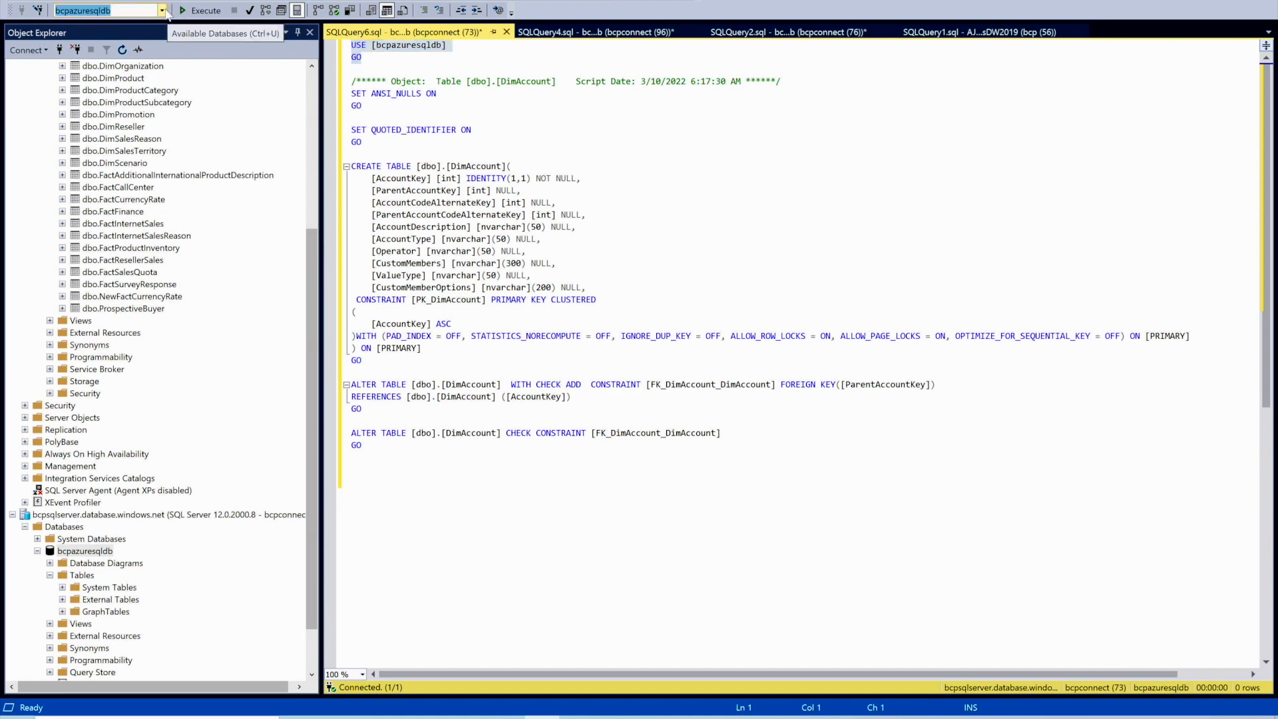
{"action": "left_click", "coordinate": [586, 143]}
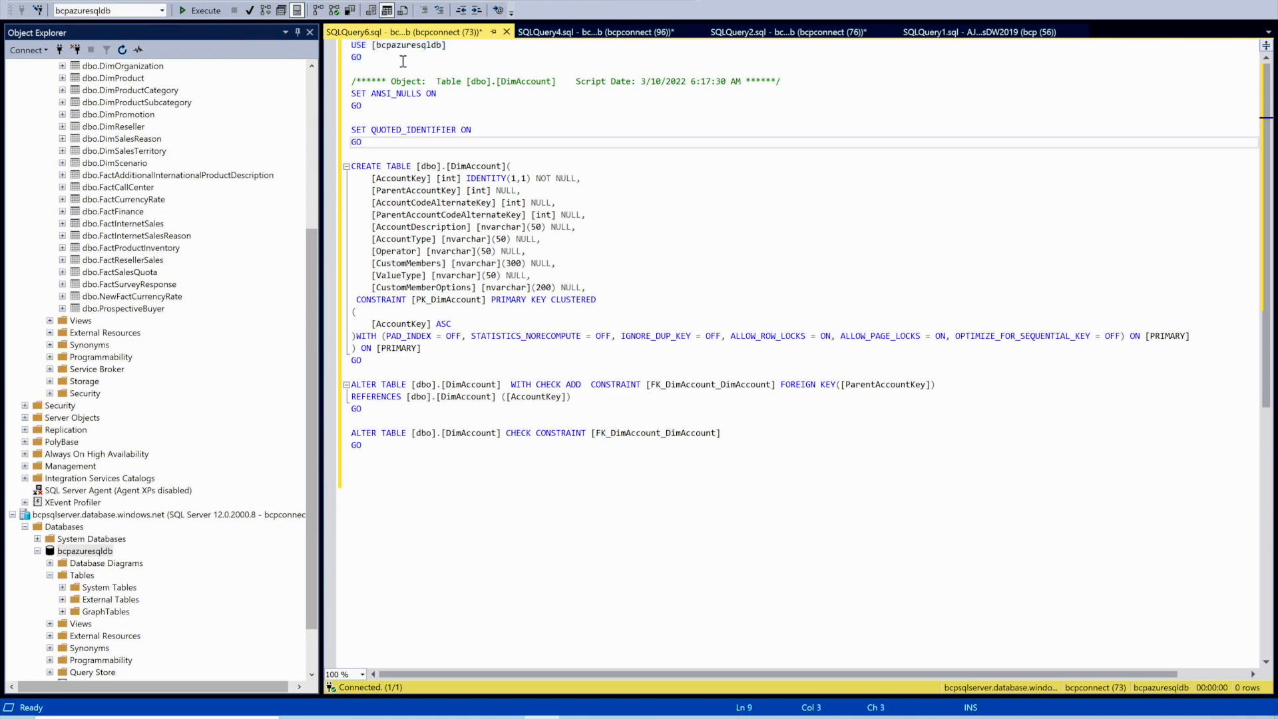
{"action": "left_click", "coordinate": [200, 11]}
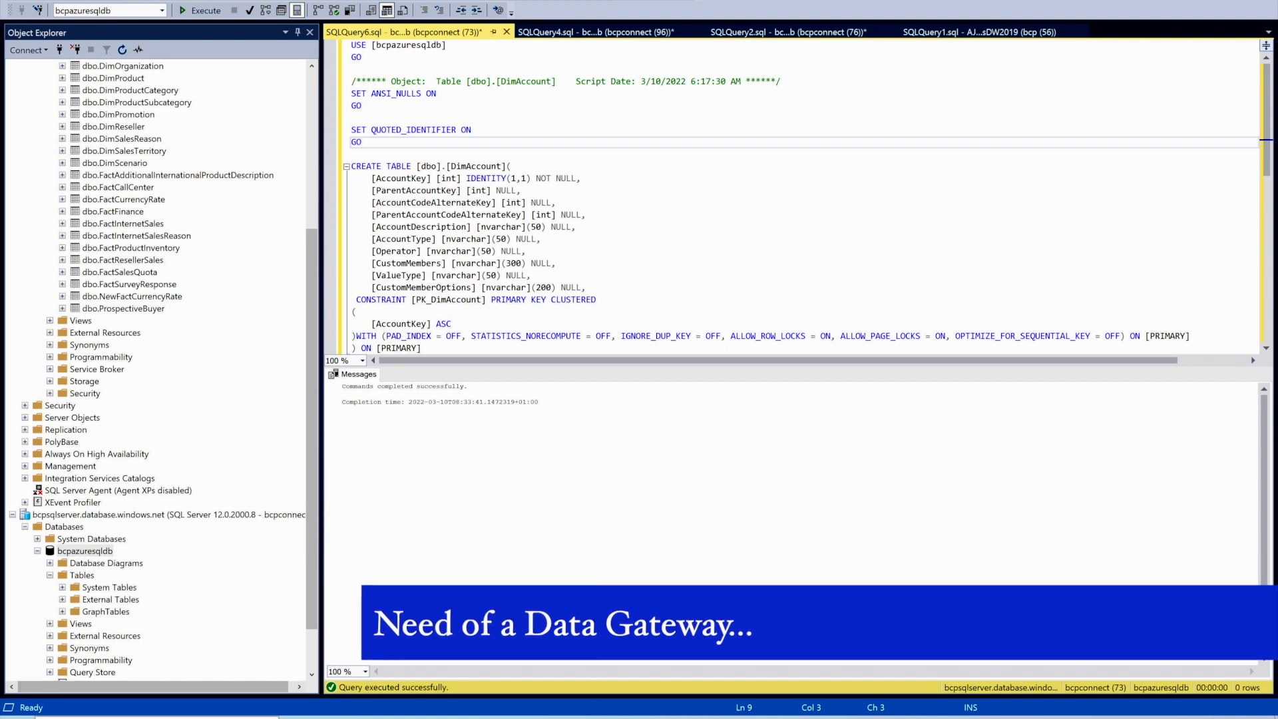
- Launch the On-premises data gateway configurator from Start search and approve the UAC prompt
{"action": "key", "text": "super"}
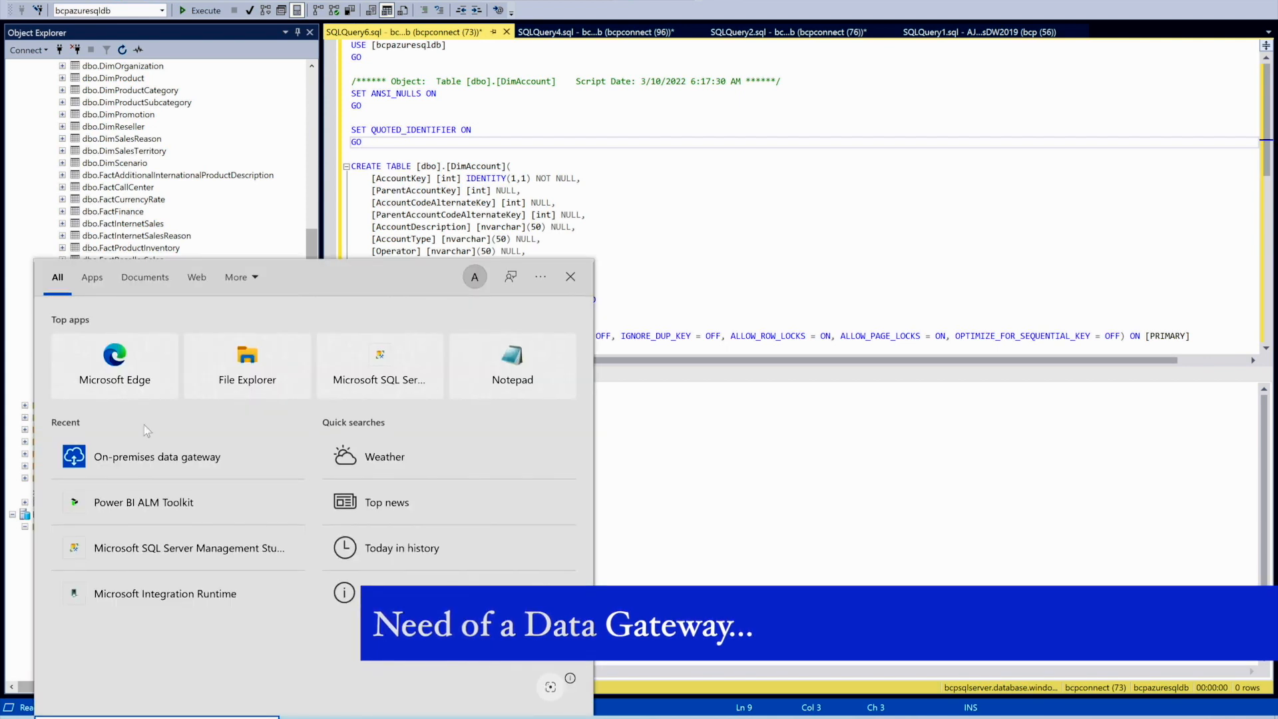
{"action": "left_click", "coordinate": [142, 462]}
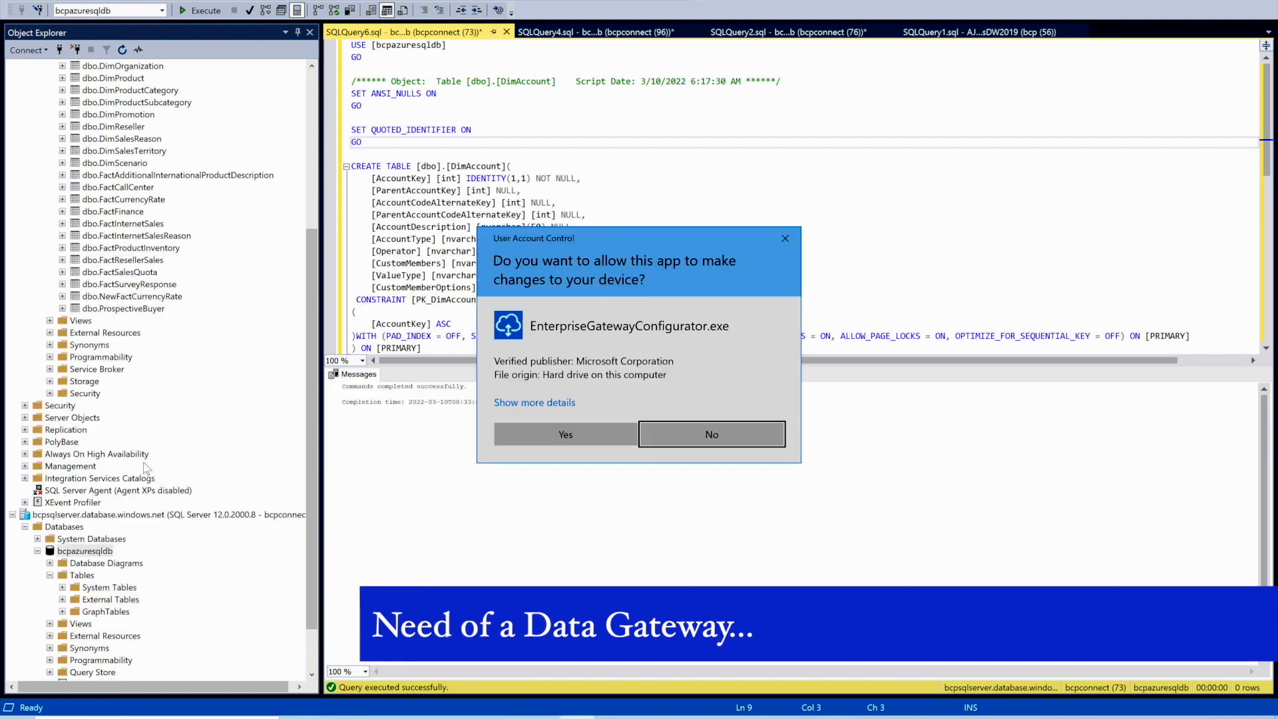
{"action": "left_click", "coordinate": [607, 433]}
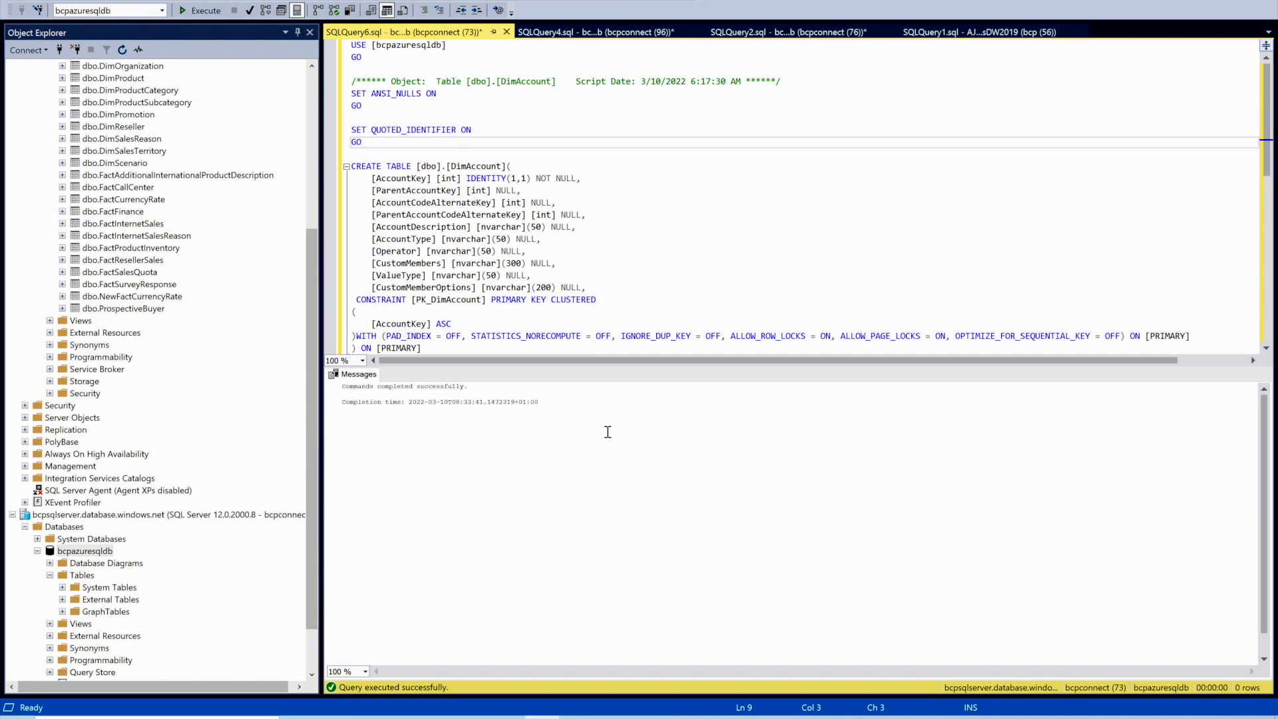
{"action": "left_click", "coordinate": [584, 716]}
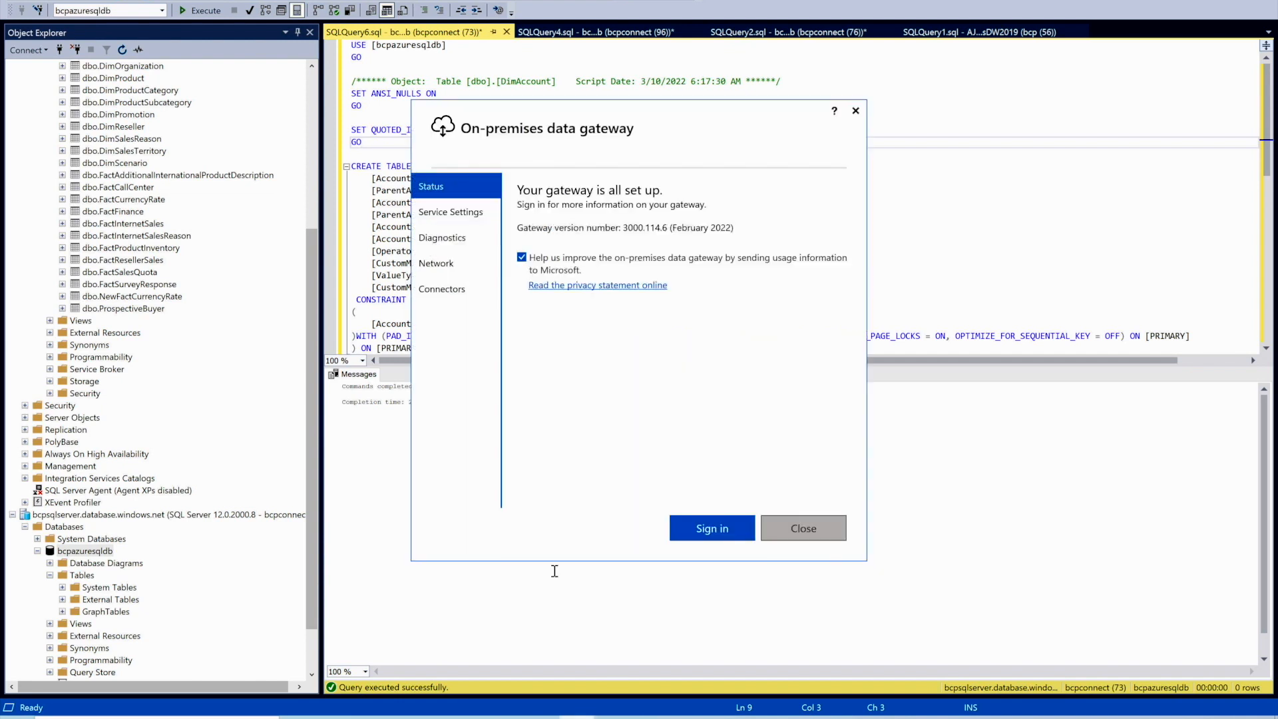
- Sign in to the gateway with the account e-mail, close the configurator, and return to portal home
{"action": "left_click", "coordinate": [696, 529]}
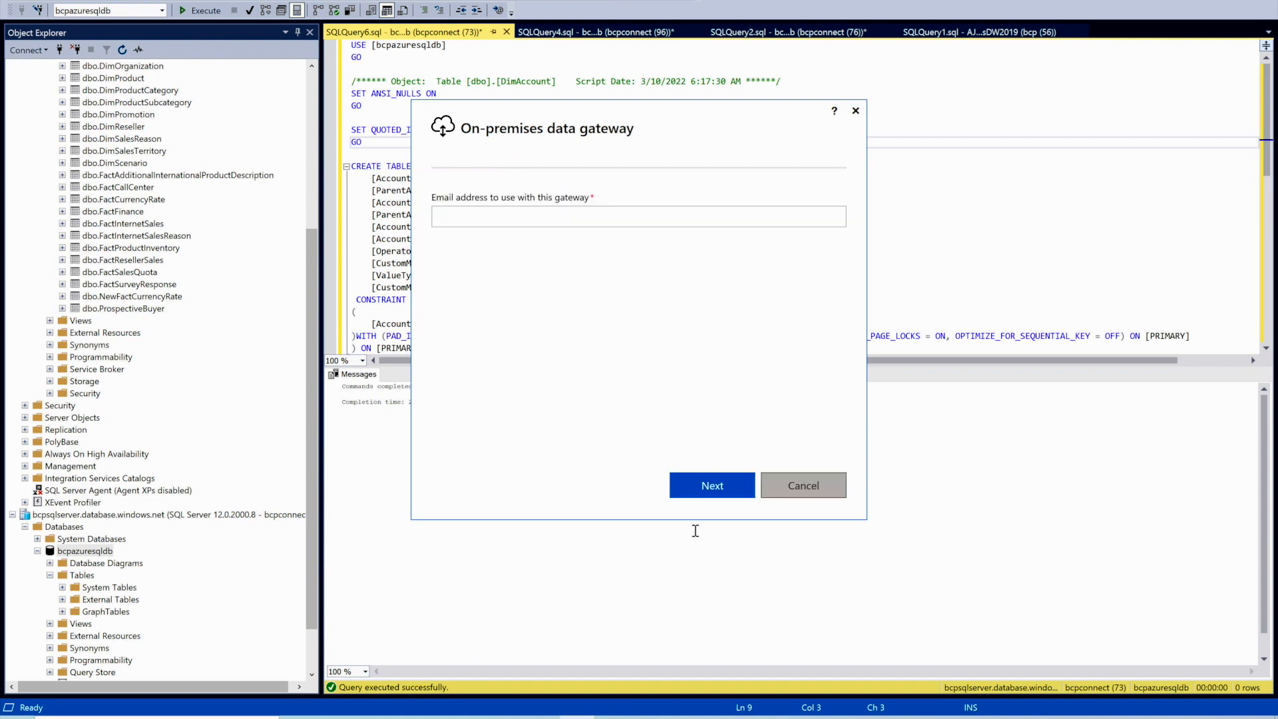
{"action": "key", "text": "Return"}
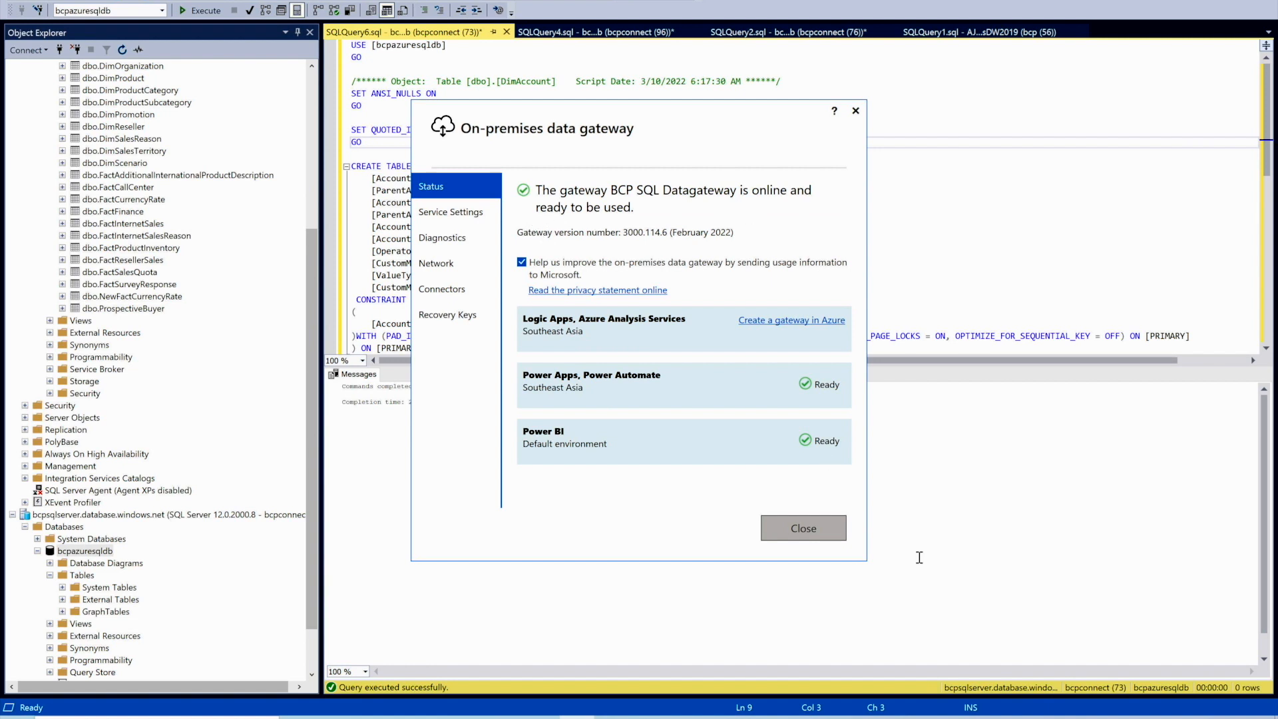
{"action": "left_click", "coordinate": [803, 527]}
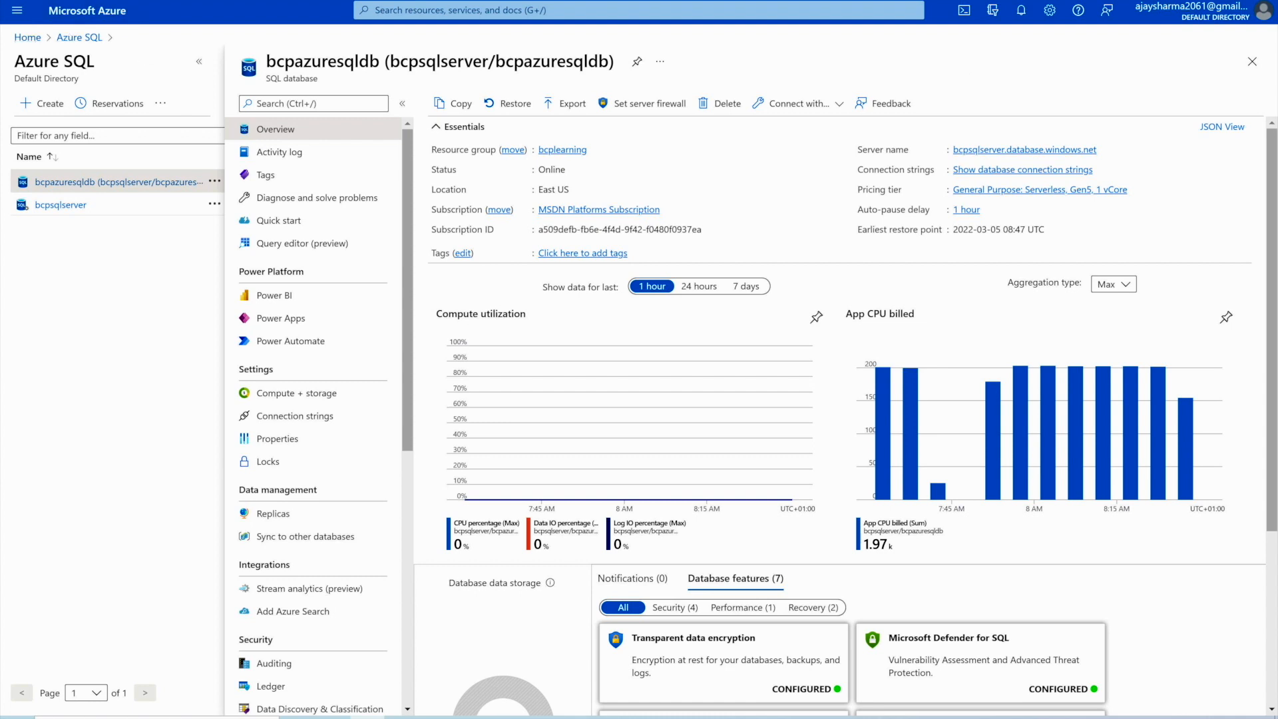
{"action": "left_click", "coordinate": [27, 37]}
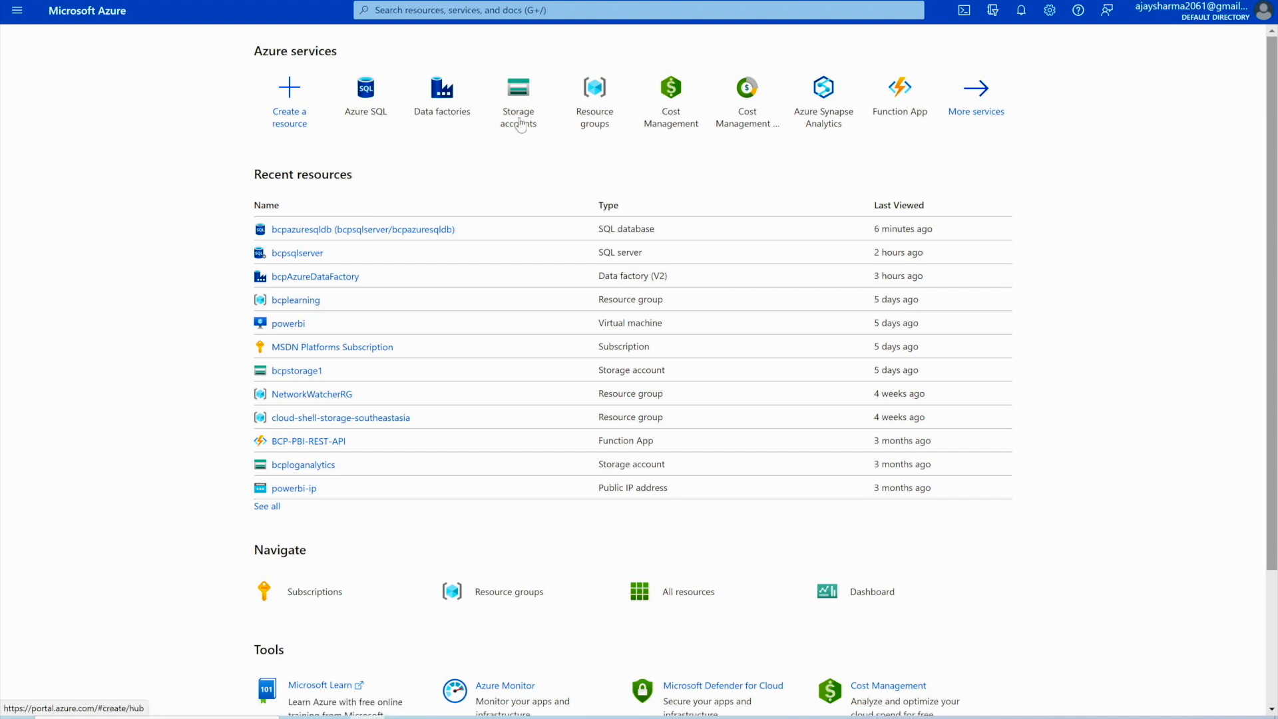
- Open bcpAzureDataFactory from the Data factories list and launch Azure Data Factory Studio
{"action": "left_click", "coordinate": [467, 122]}
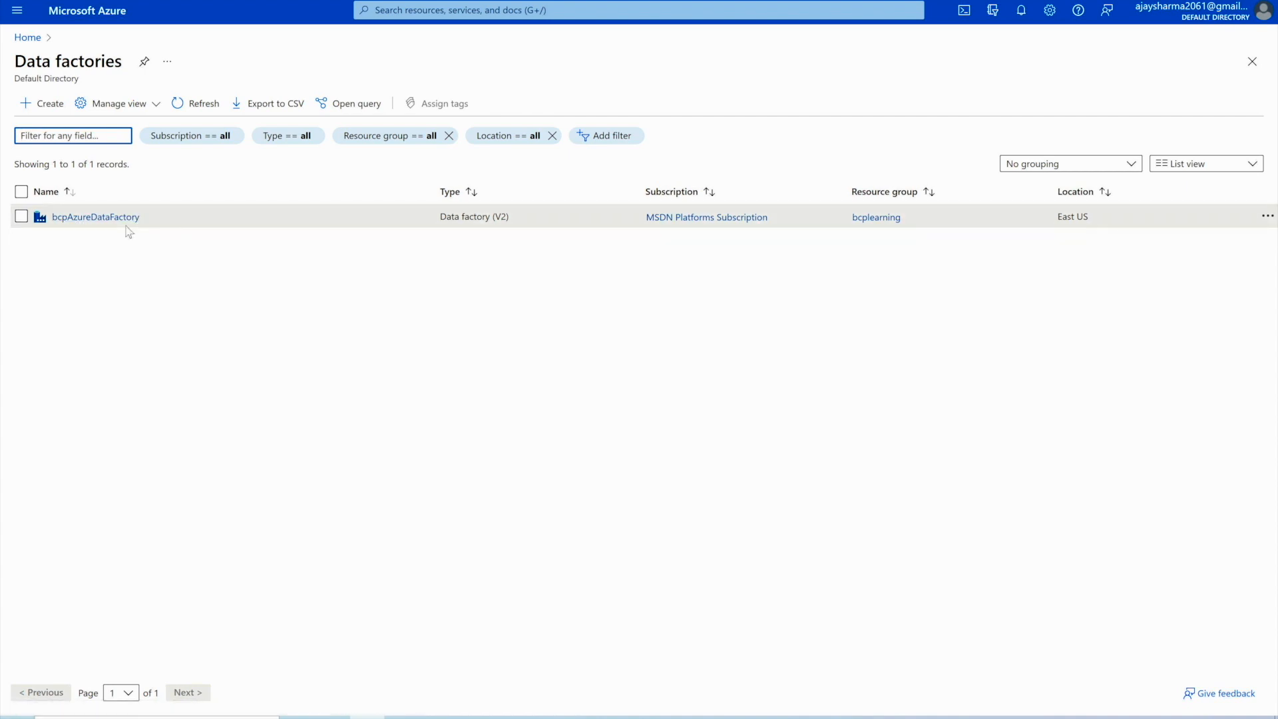
{"action": "left_click", "coordinate": [112, 221]}
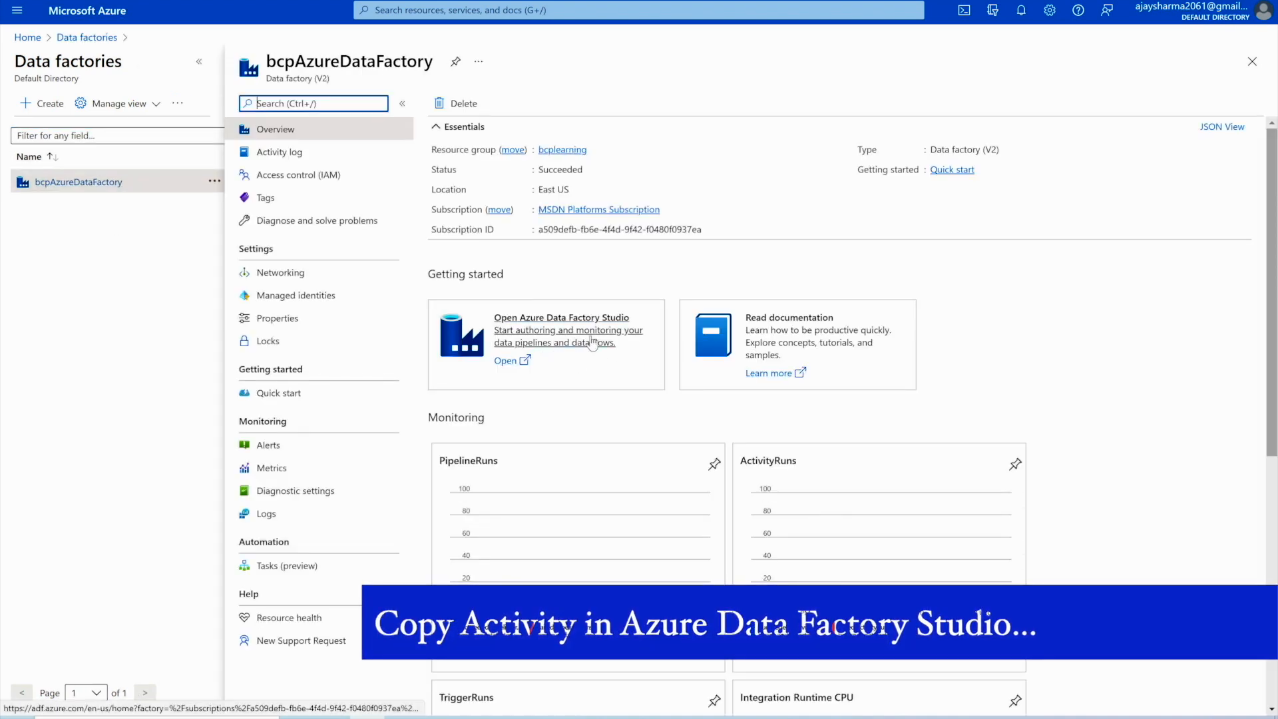
{"action": "left_click", "coordinate": [565, 326]}
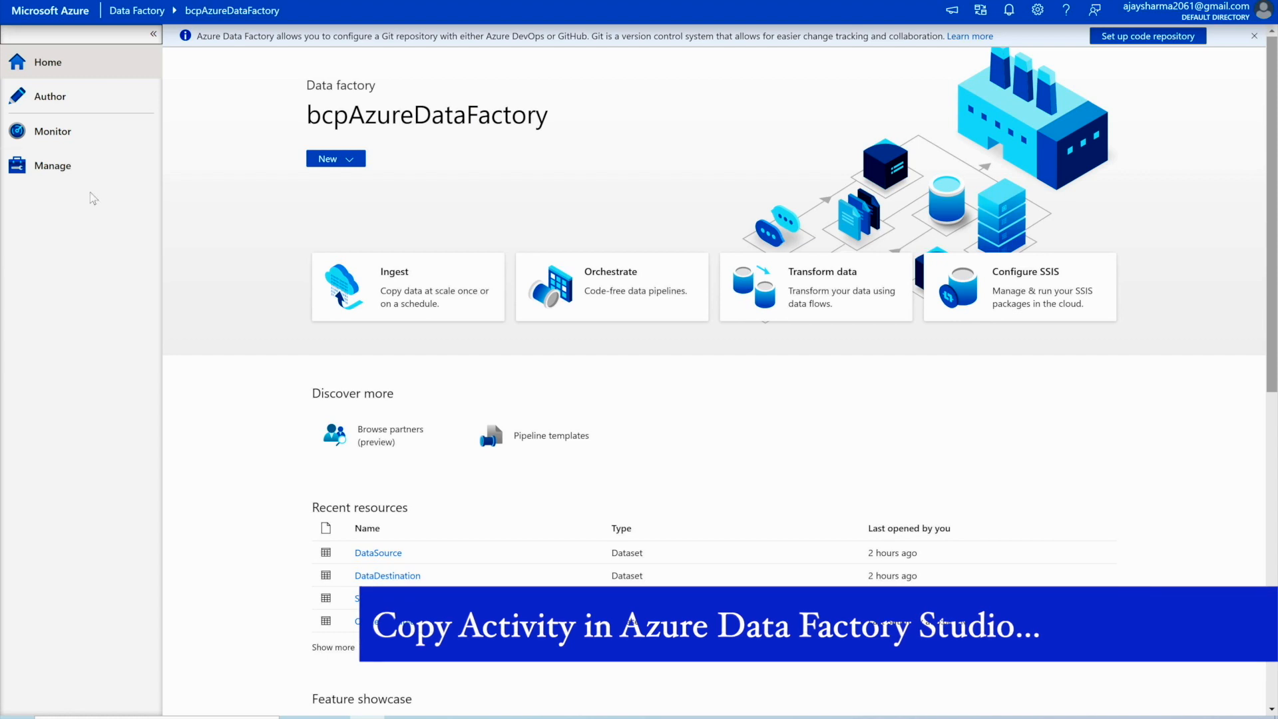
- In Author, create a pipeline from template and pick 'Copy data from on premise SQL Server to SQL Azure'
{"action": "left_click", "coordinate": [53, 100]}
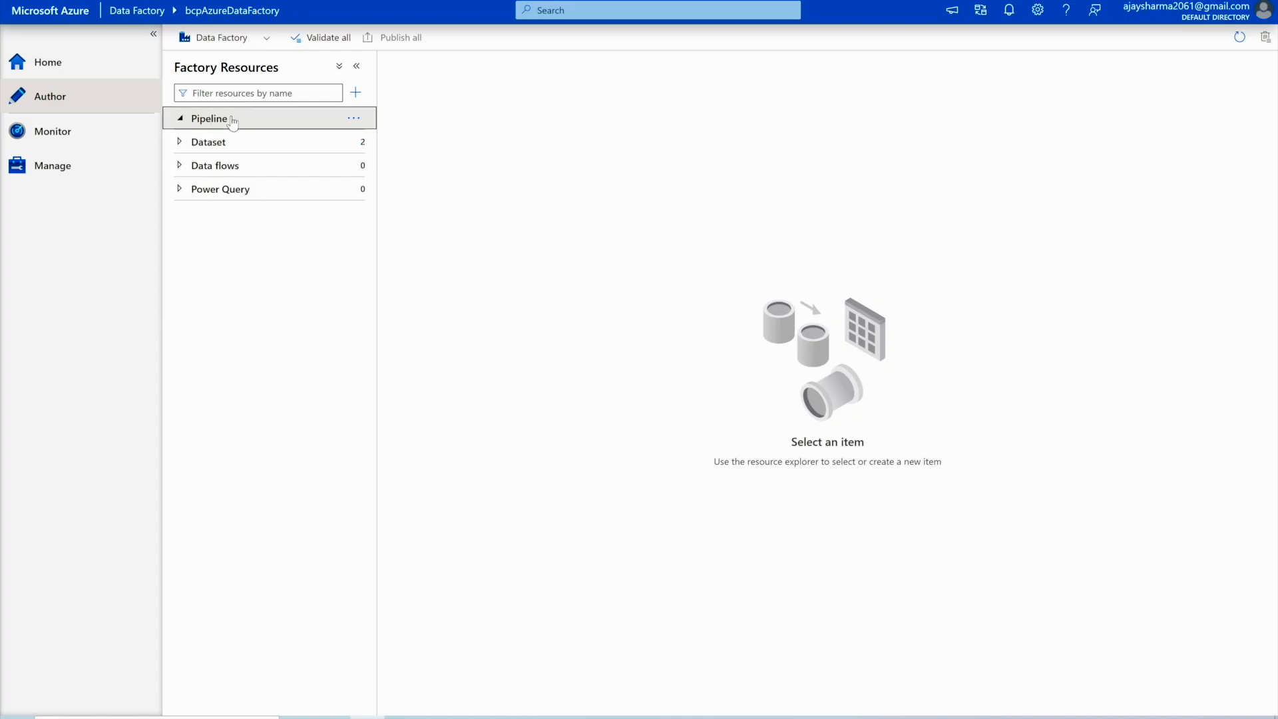
{"action": "left_click", "coordinate": [354, 119]}
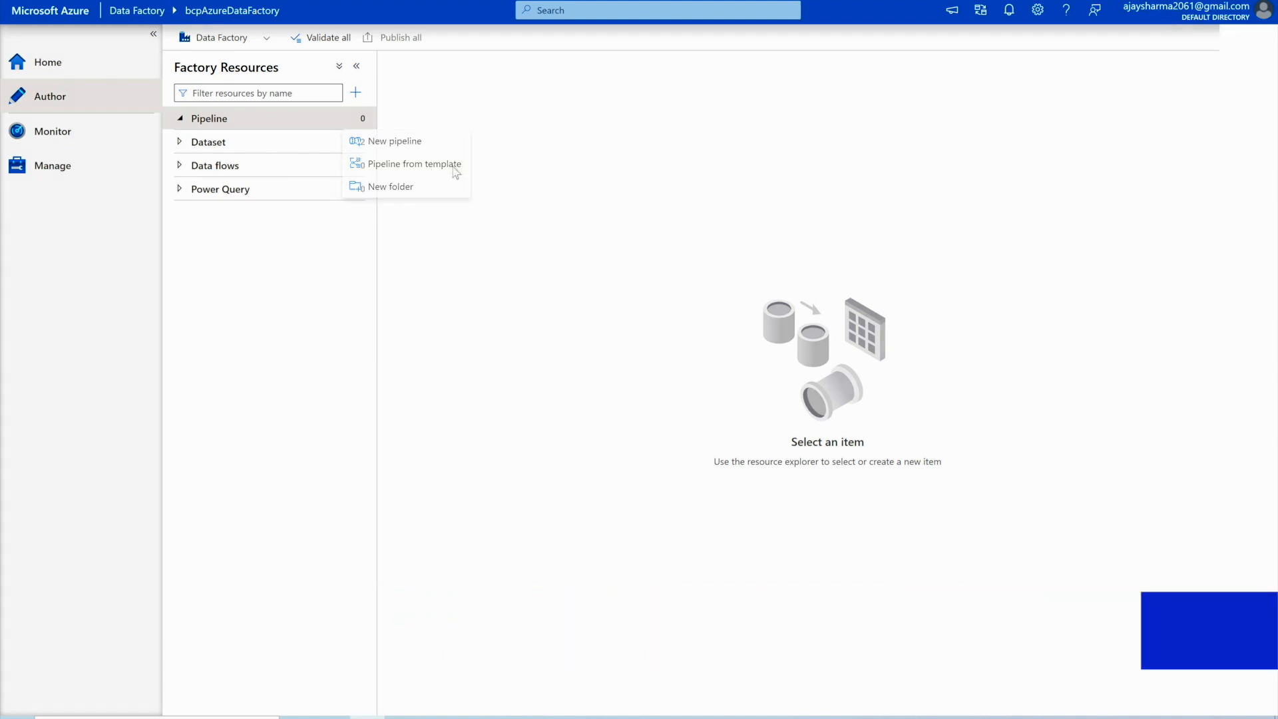
{"action": "left_click", "coordinate": [455, 165]}
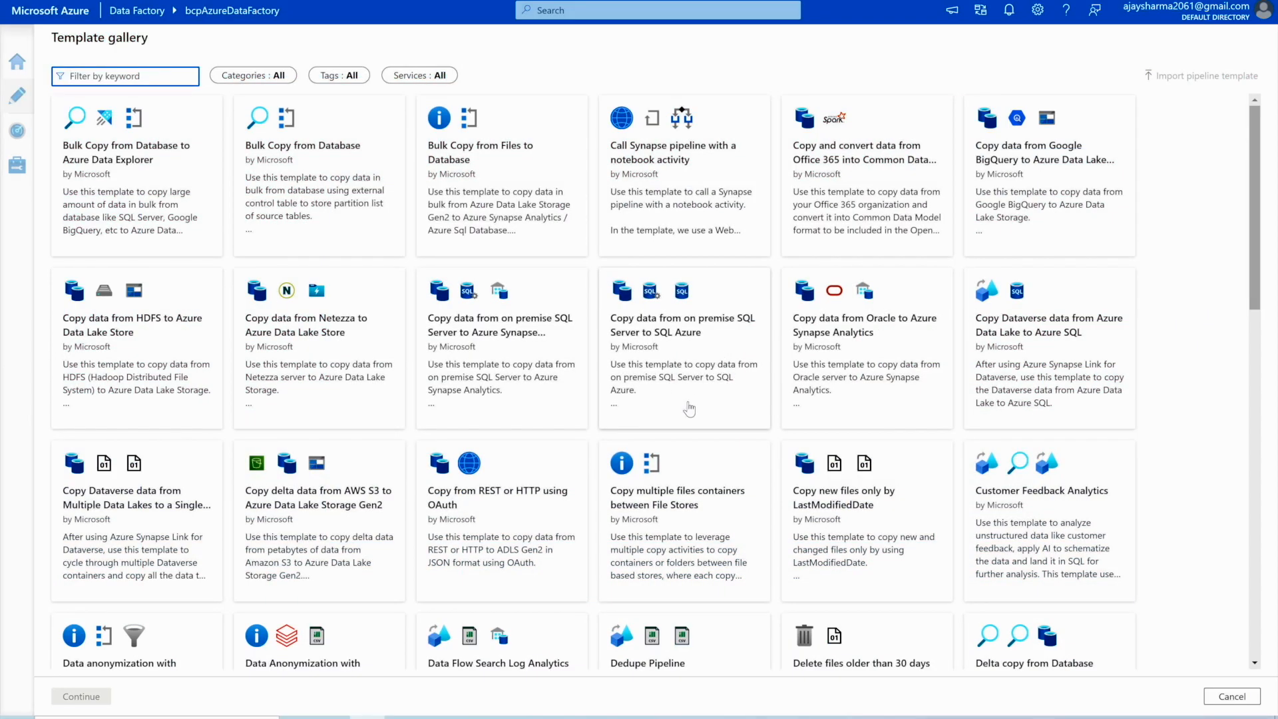
{"action": "left_click", "coordinate": [728, 398]}
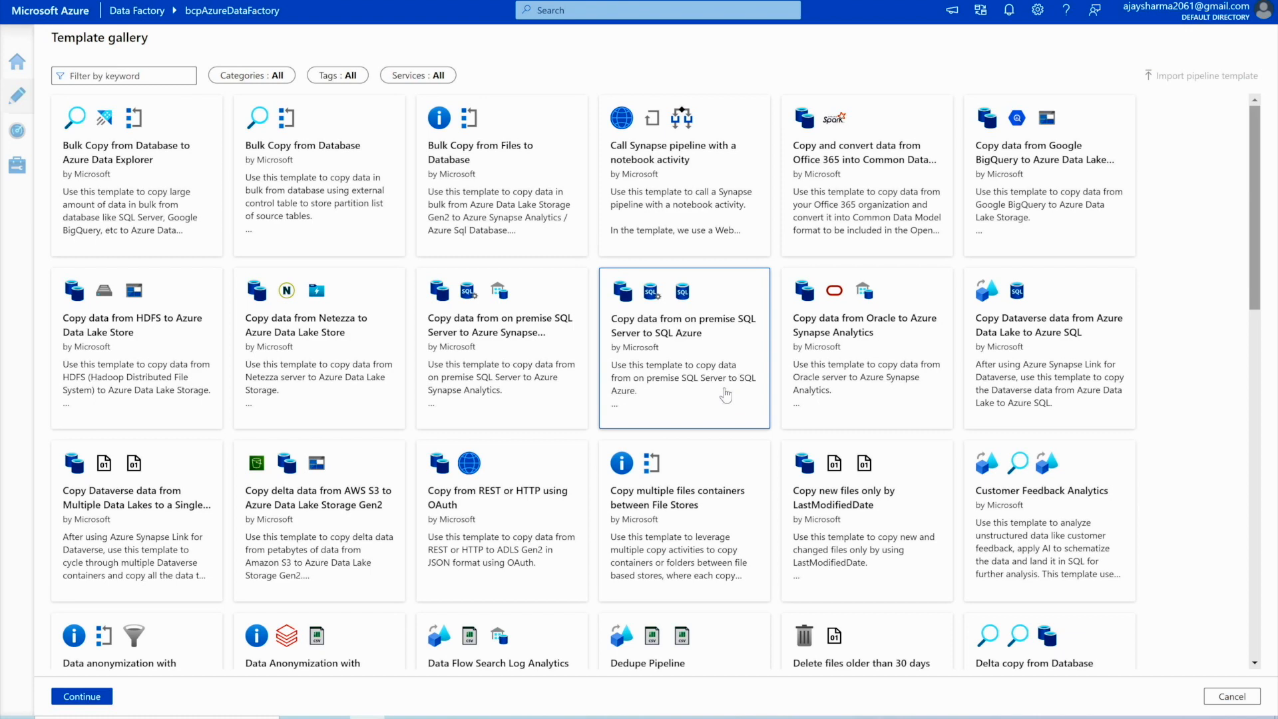
- Use the template with AzureSqlDatabase as destination and SqlServer1 as source linked services
{"action": "left_click", "coordinate": [88, 699]}
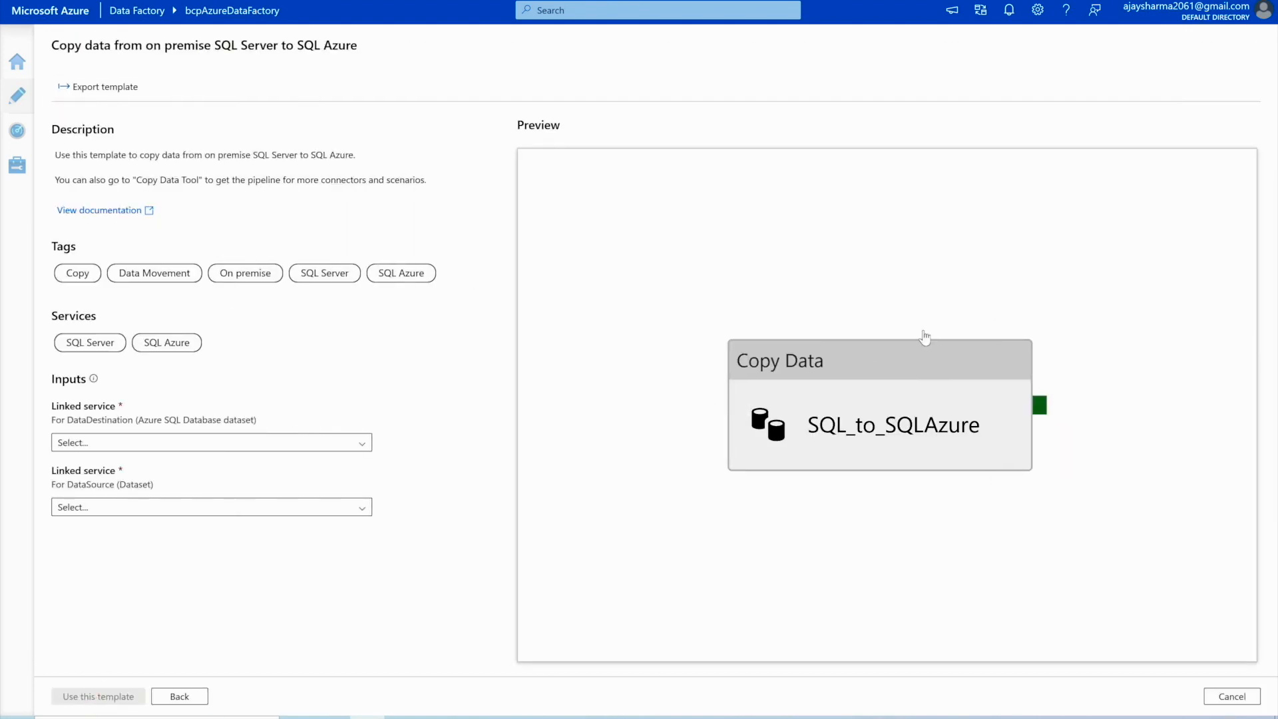
{"action": "left_click_drag", "start_coordinate": [867, 365], "coordinate": [870, 299]}
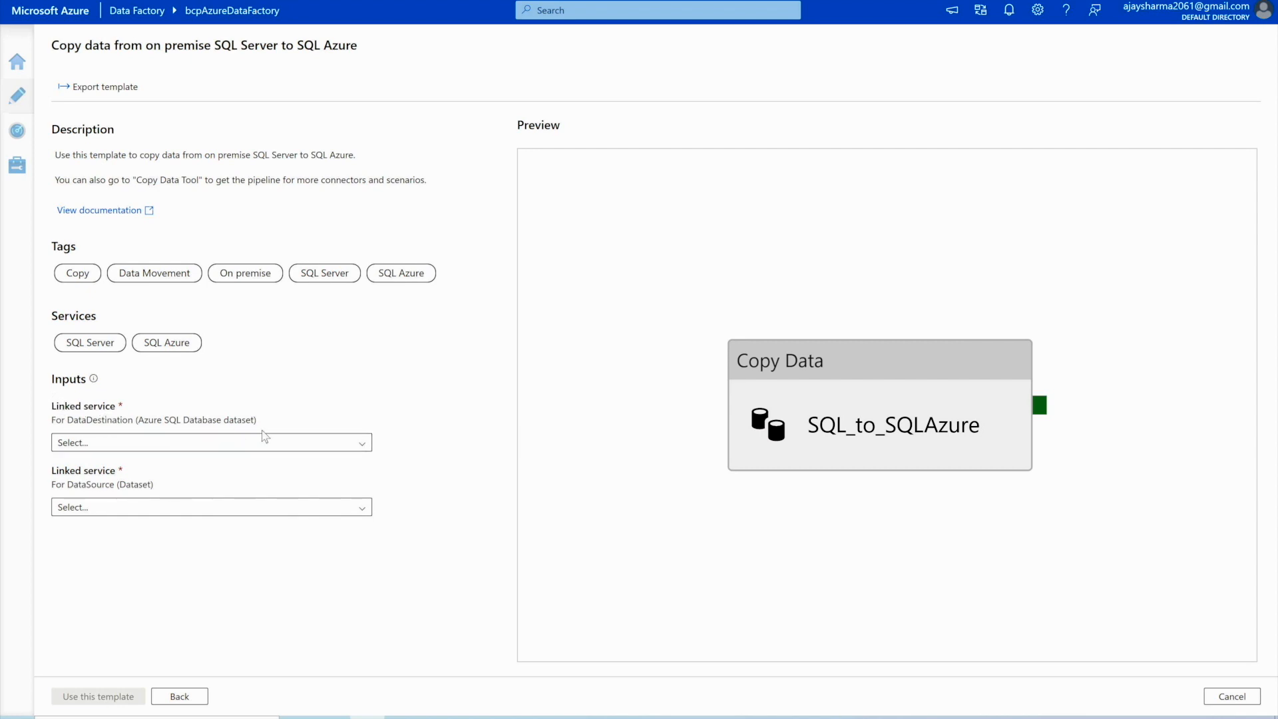
{"action": "left_click", "coordinate": [297, 443]}
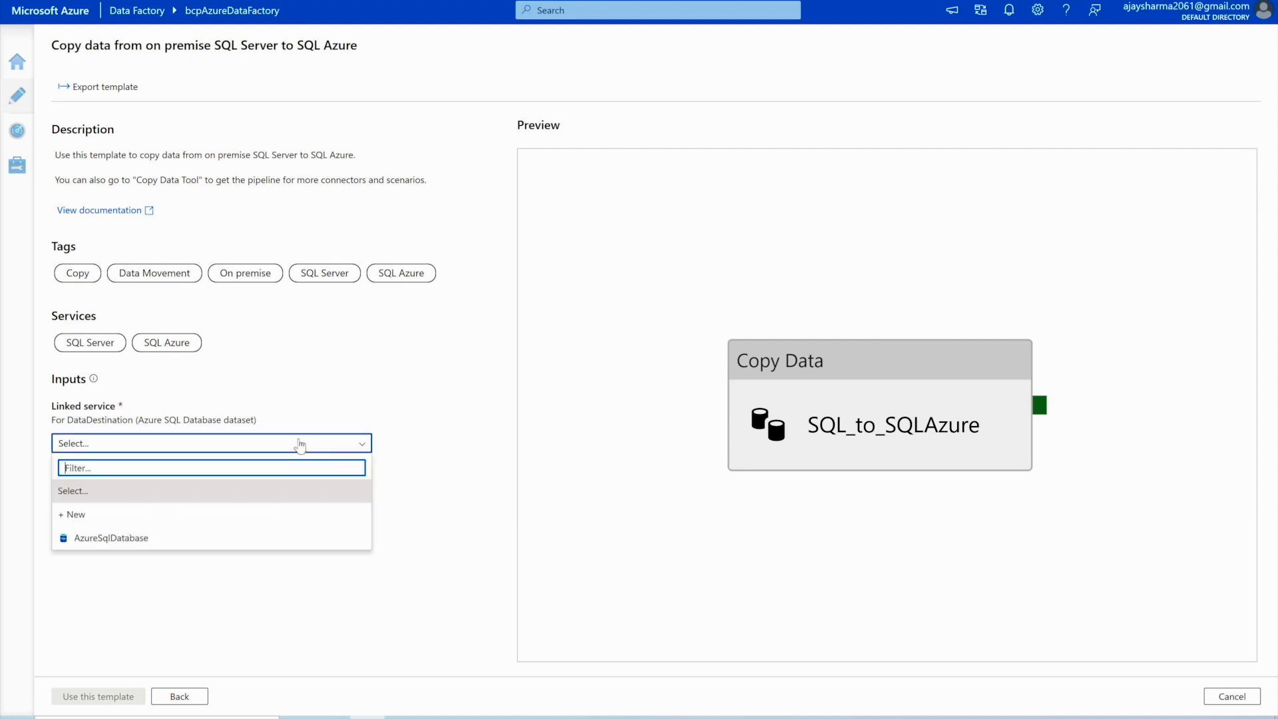
{"action": "left_click", "coordinate": [131, 544]}
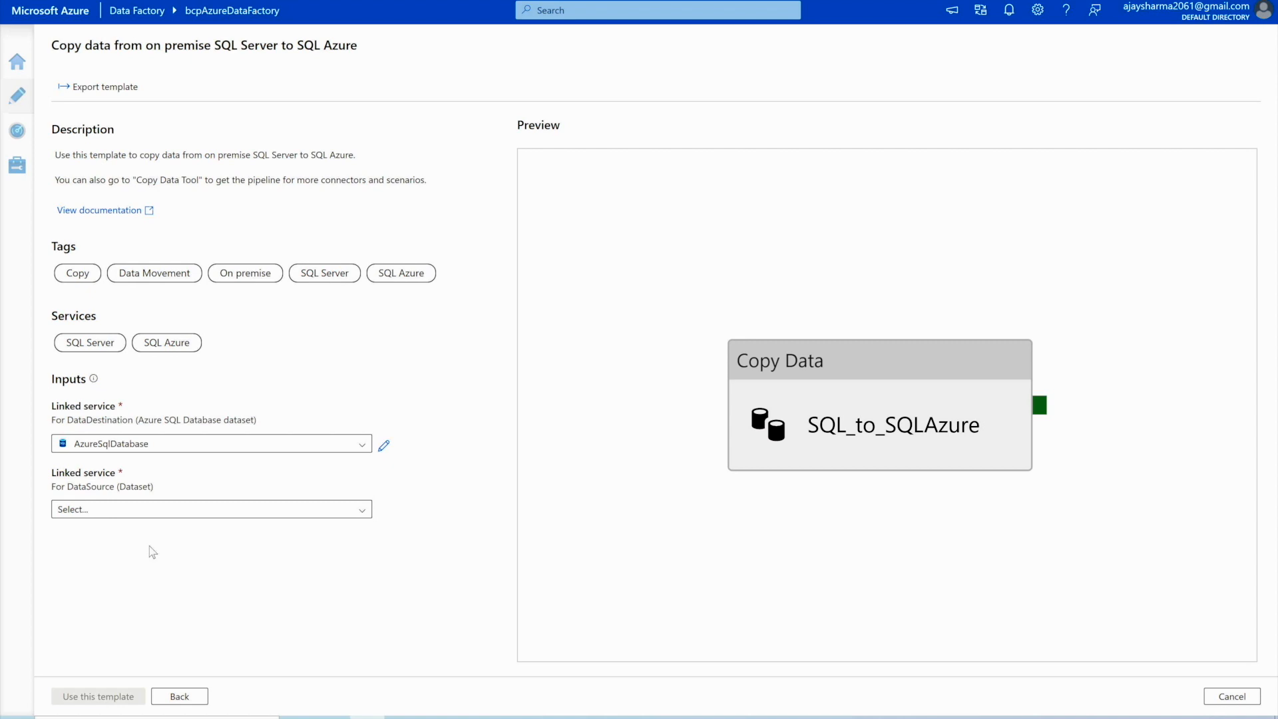
{"action": "left_click", "coordinate": [195, 514]}
{"action": "left_click", "coordinate": [92, 605]}
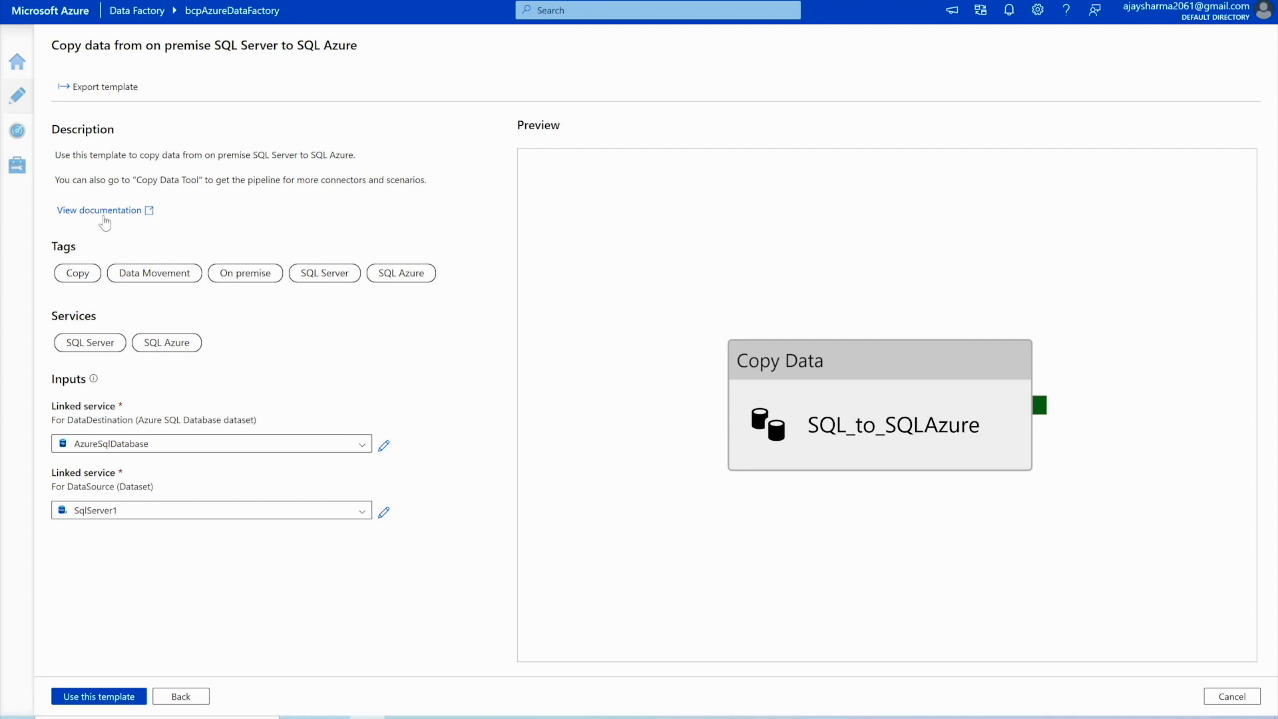
{"action": "left_click", "coordinate": [110, 700]}
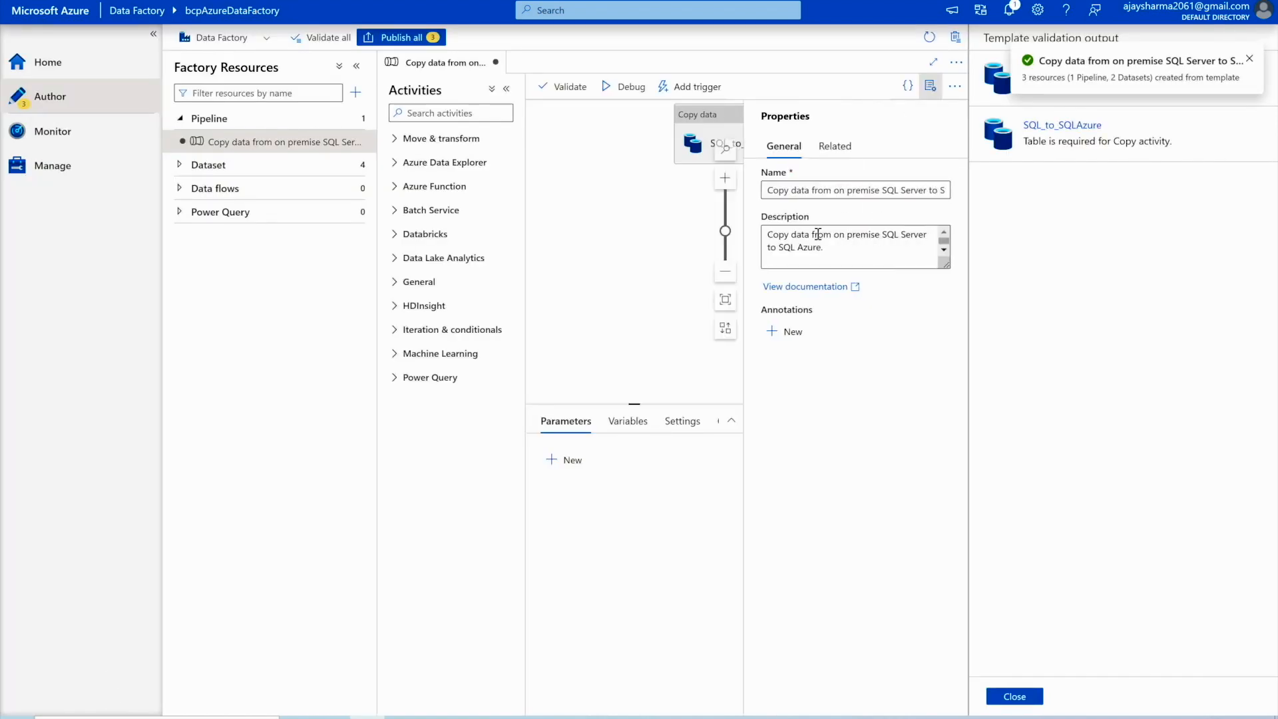
- Dismiss the notification and Template validation output, then drag the SQL_to_SQLAzure Copy data activity to the canvas centre
{"action": "left_click", "coordinate": [1248, 64]}
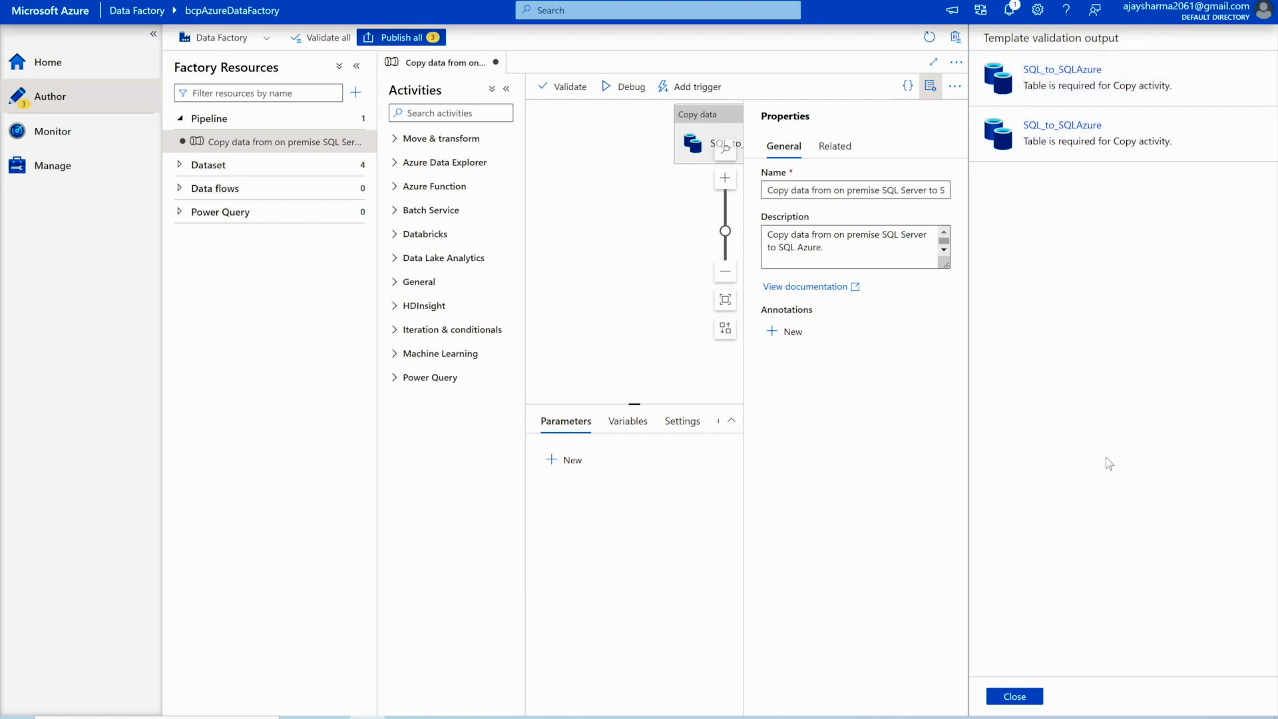
{"action": "left_click", "coordinate": [1015, 696]}
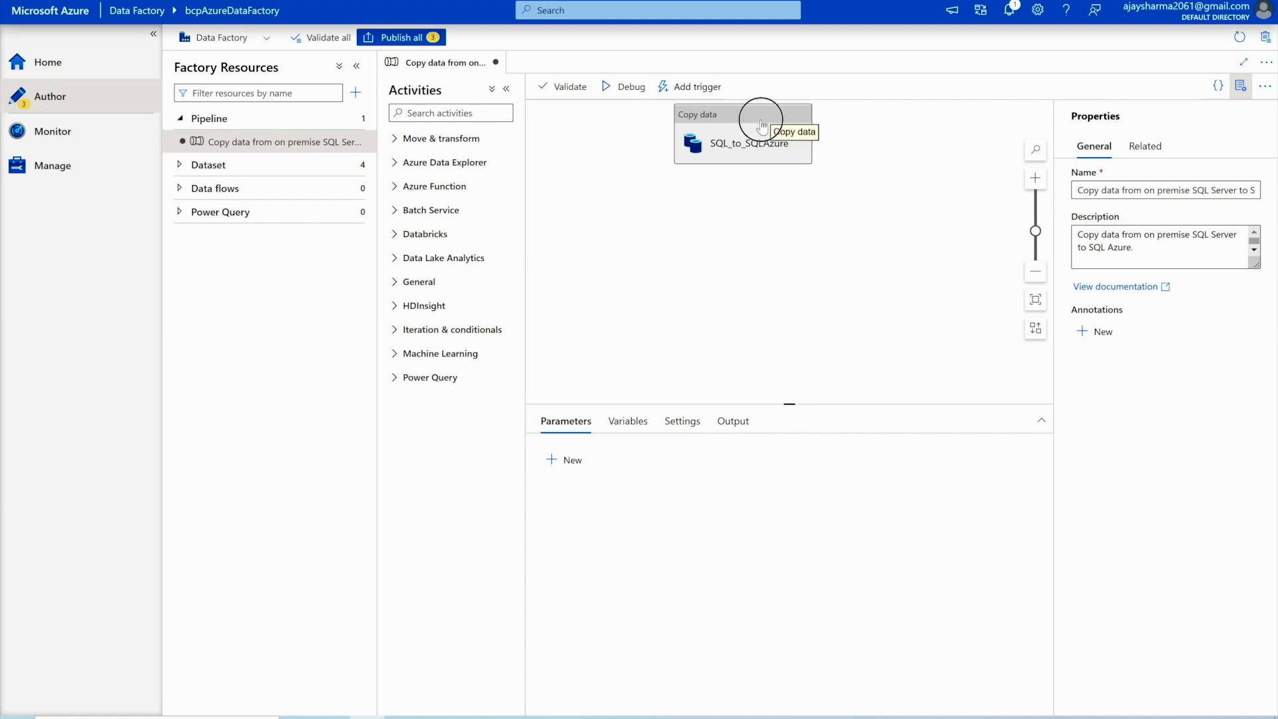
{"action": "left_click_drag", "start_coordinate": [765, 123], "coordinate": [799, 307]}
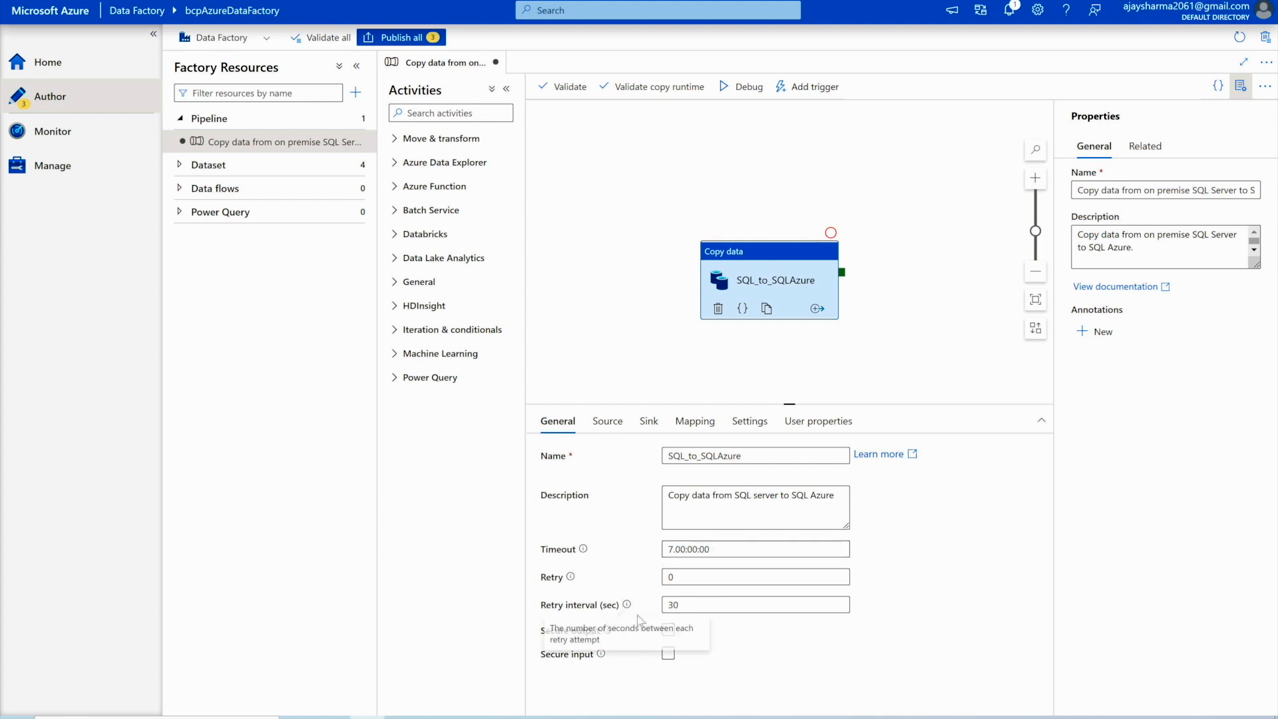
- In the copy activity's Source settings, start a new SQL server dataset
{"action": "left_click", "coordinate": [608, 422]}
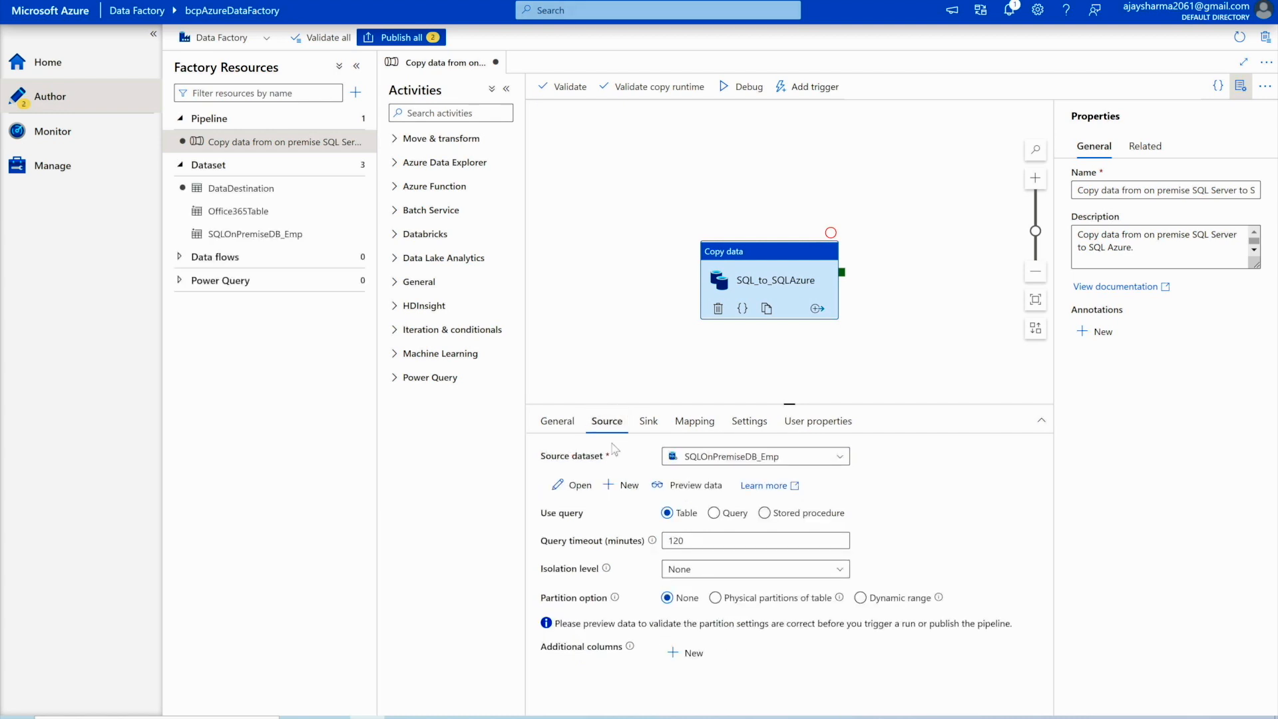
{"action": "left_click", "coordinate": [789, 460]}
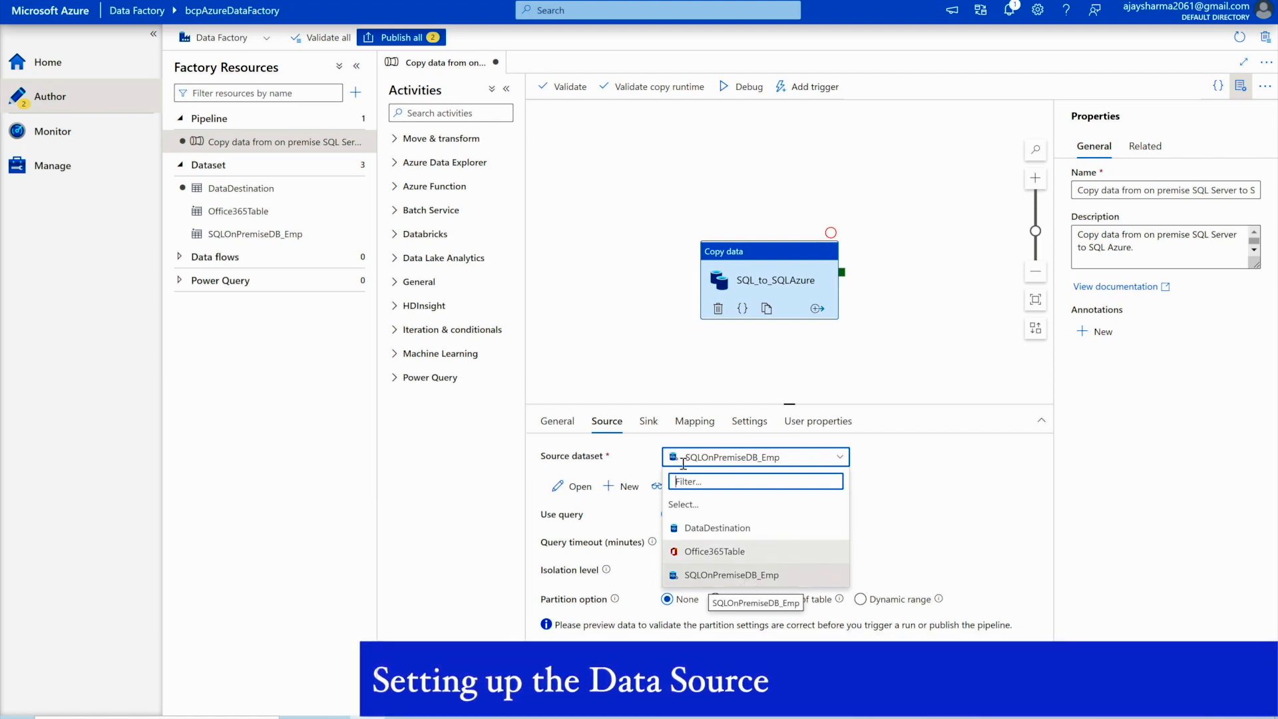
{"action": "left_click", "coordinate": [619, 487]}
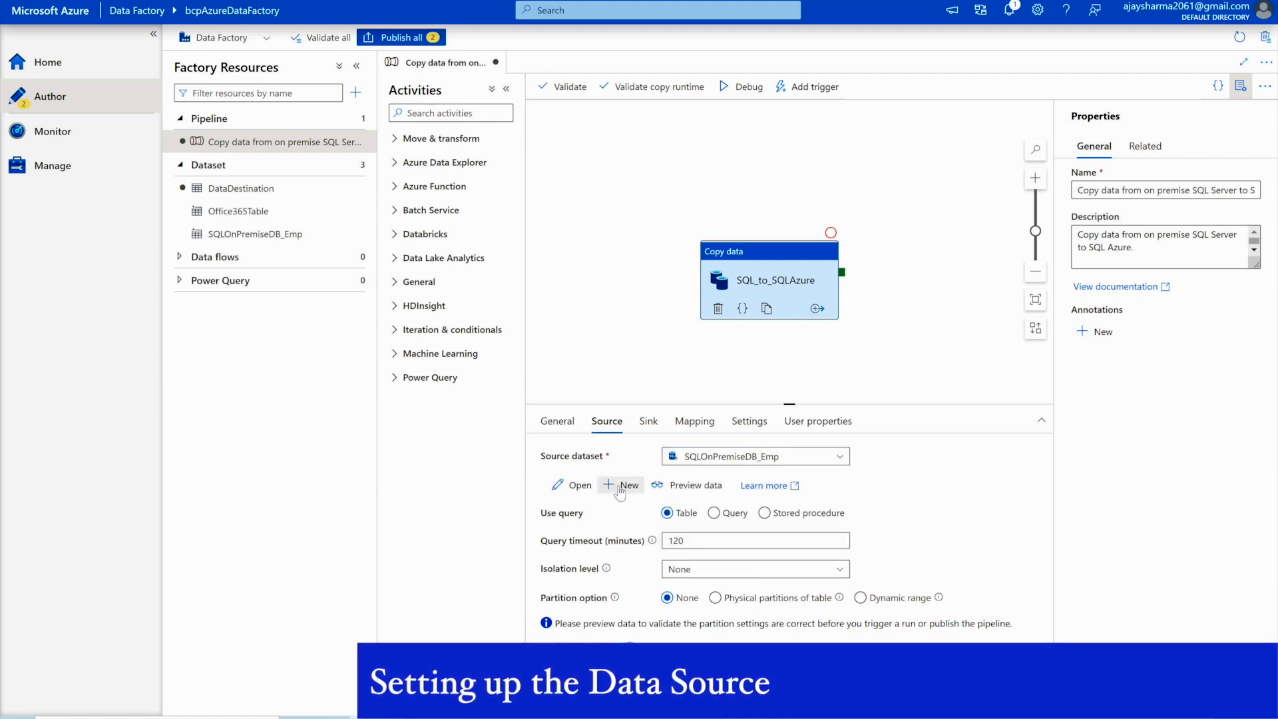
{"action": "left_click", "coordinate": [620, 488]}
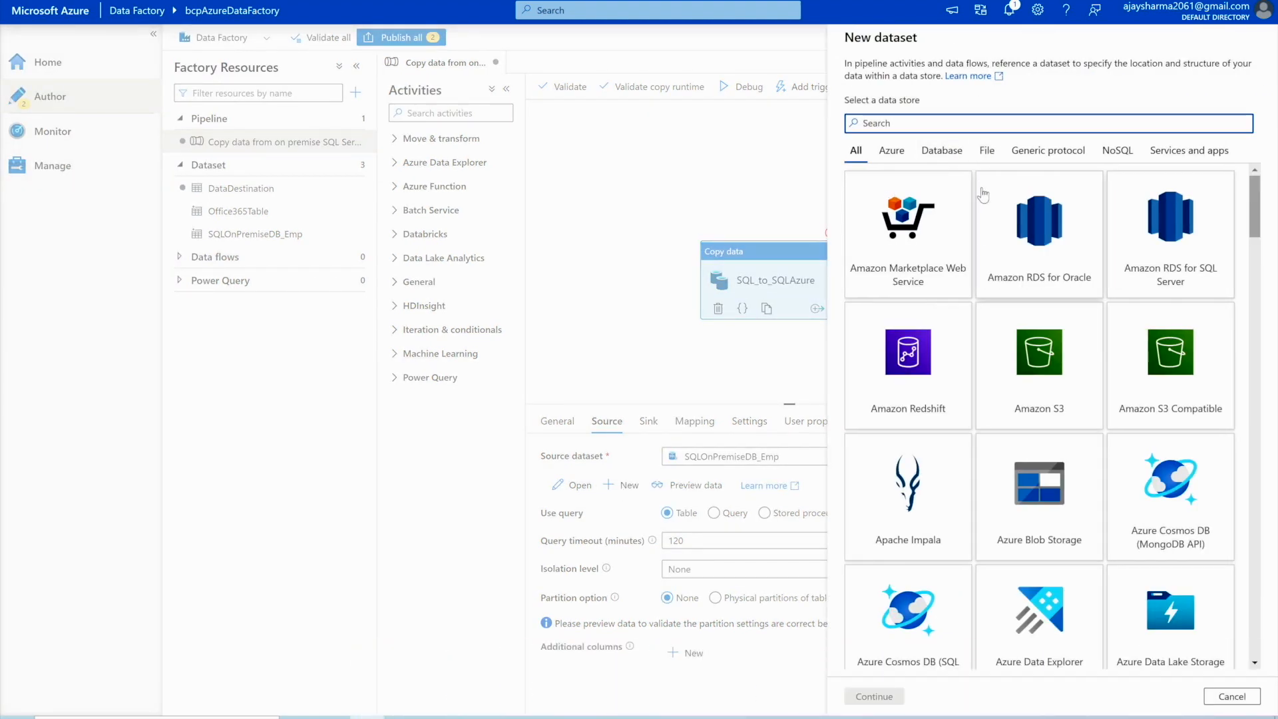
{"action": "type", "text": "sql"}
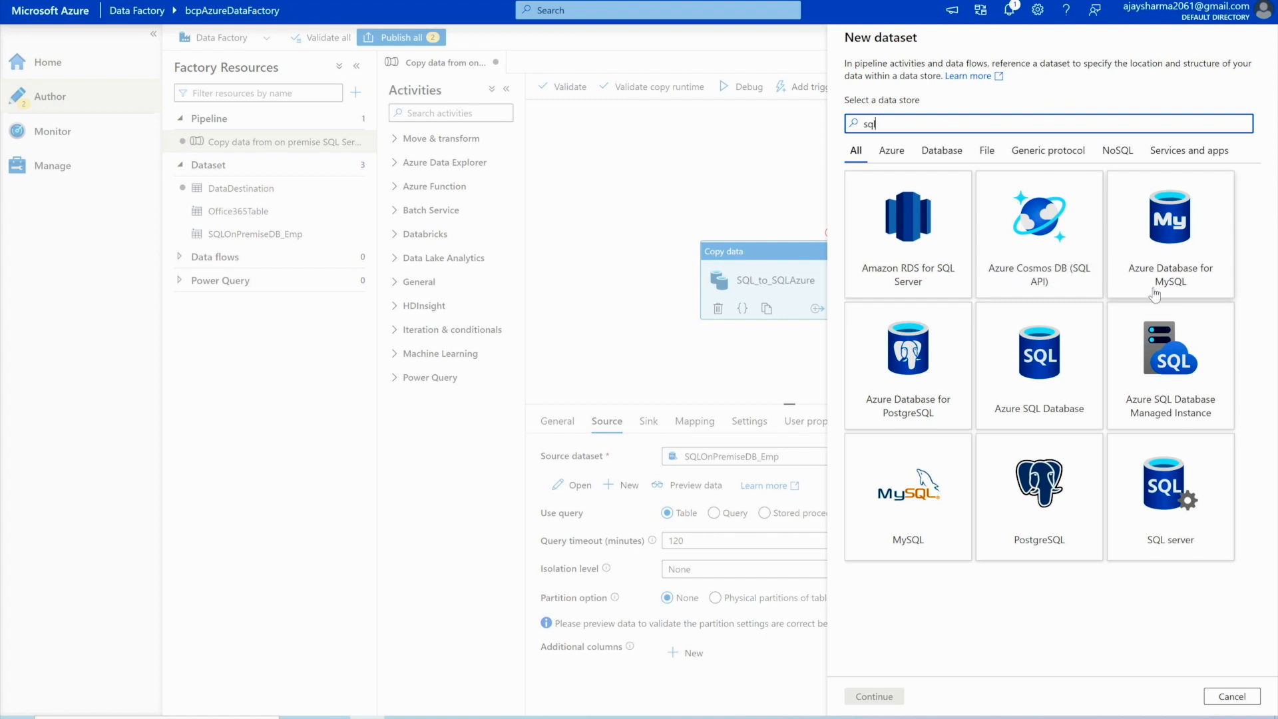
{"action": "left_click", "coordinate": [1184, 503]}
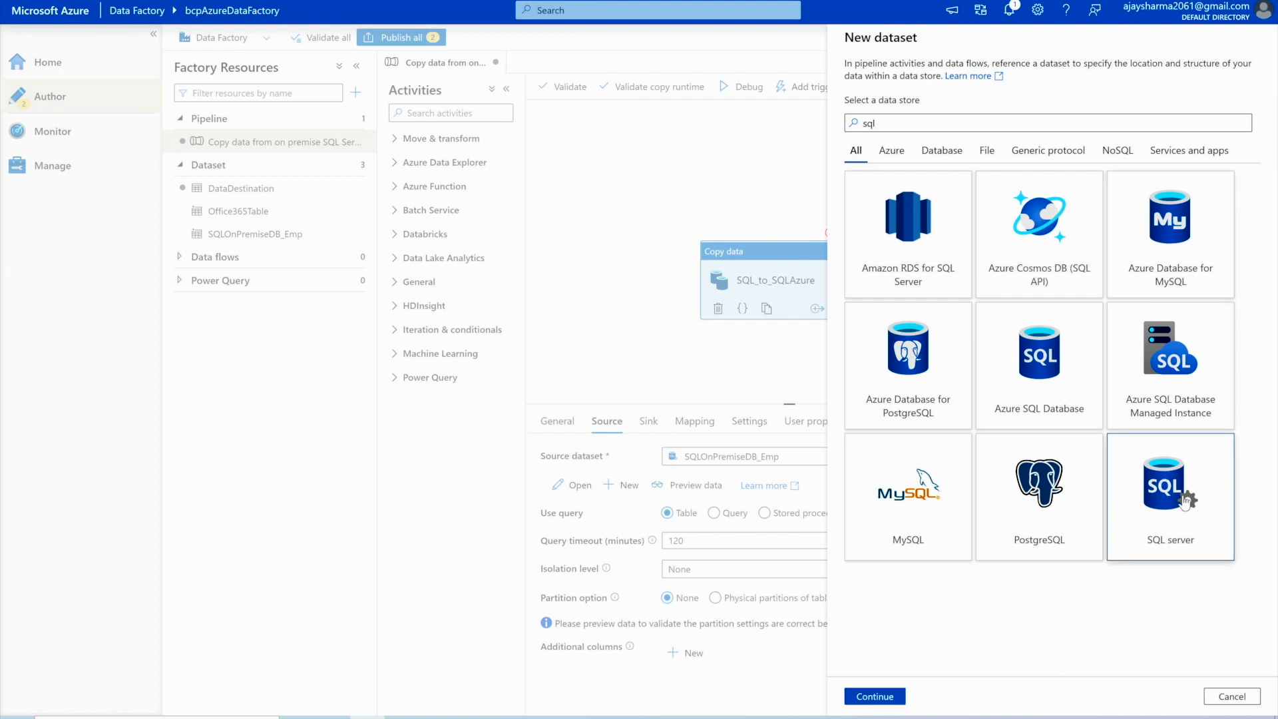
{"action": "left_click", "coordinate": [874, 695]}
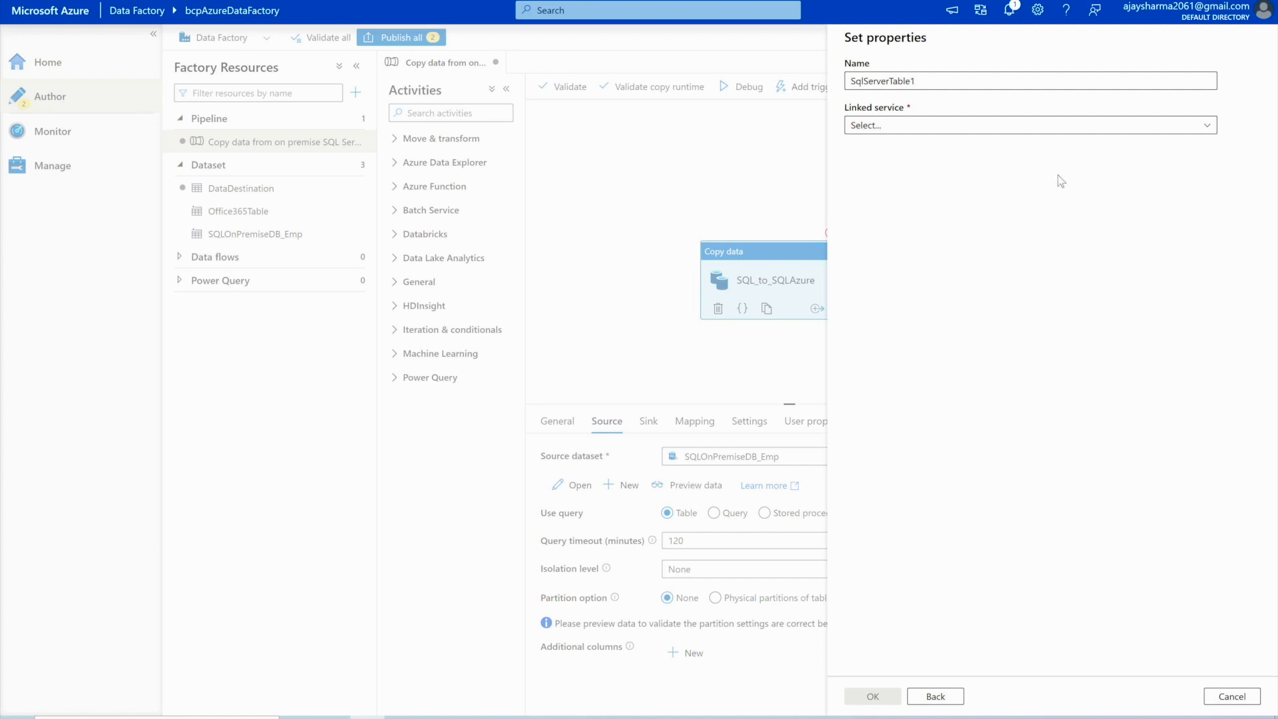
- Link the dataset to SqlServer1 with table dbo.DimAccount, name it SQLServerDimAmount, and save
{"action": "left_click", "coordinate": [1040, 125]}
{"action": "left_click", "coordinate": [912, 219]}
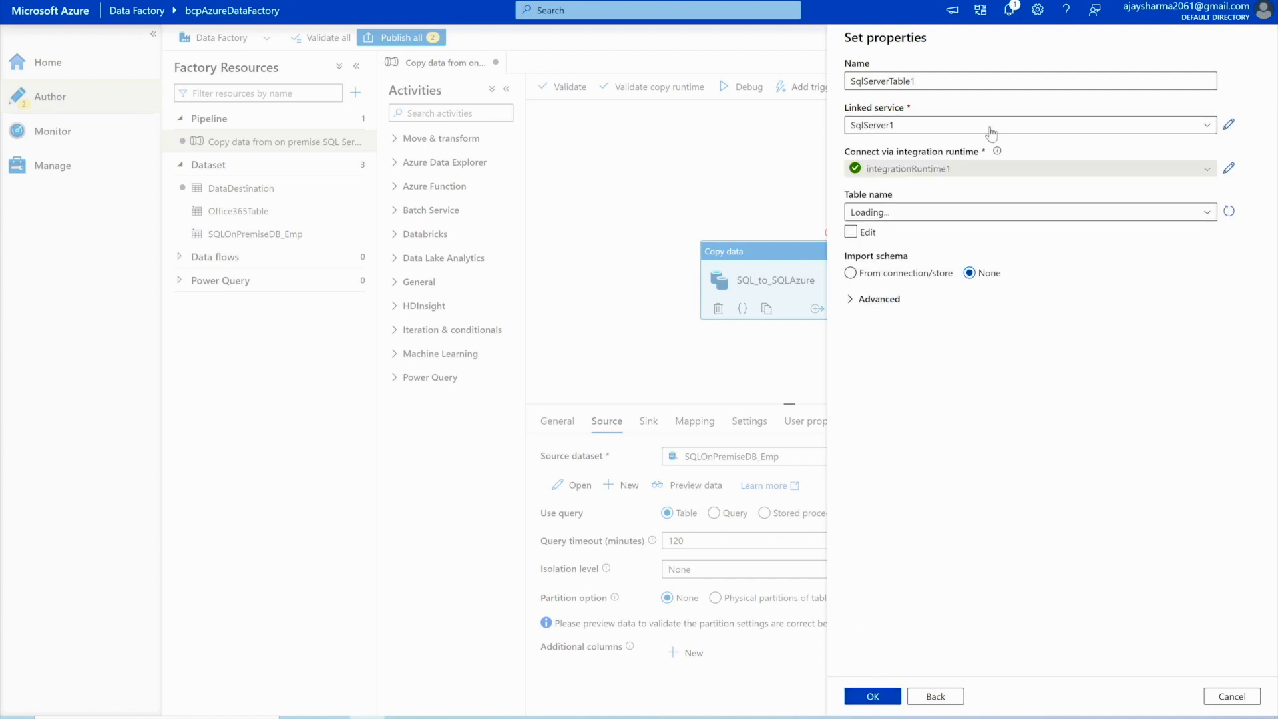
{"action": "left_click", "coordinate": [933, 213]}
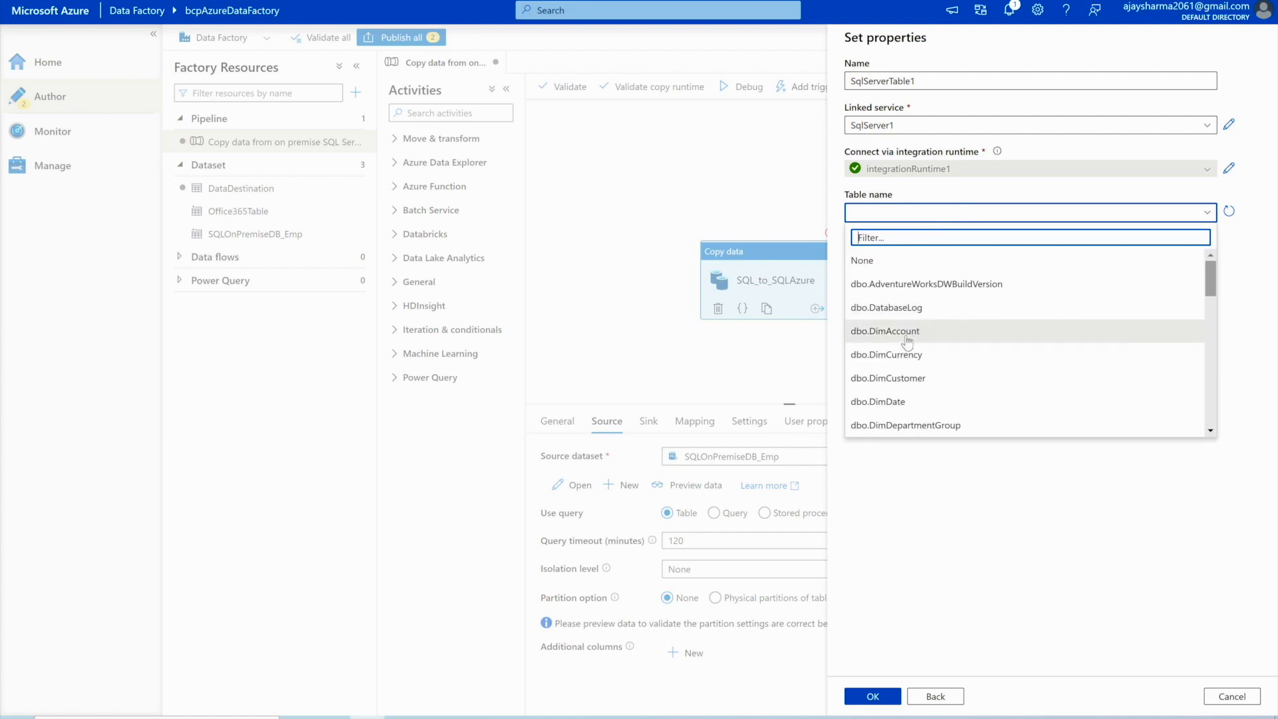
{"action": "left_click", "coordinate": [935, 330]}
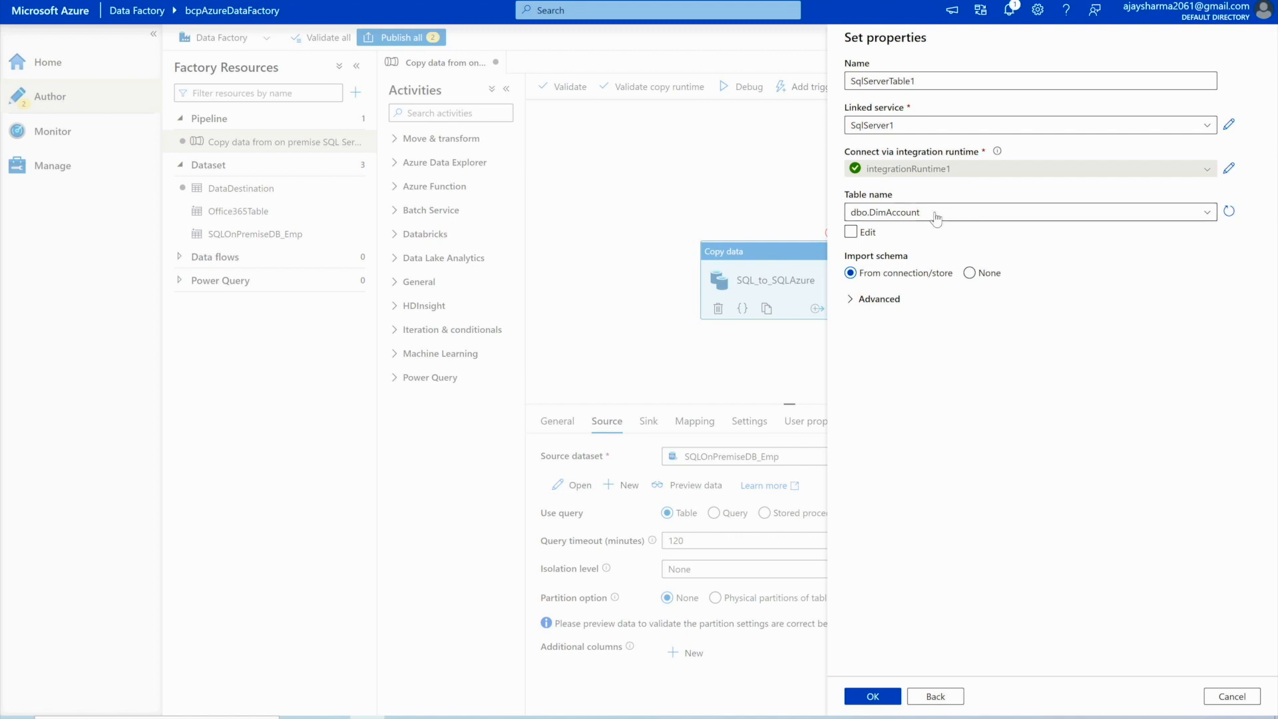
{"action": "double_click", "coordinate": [943, 81]}
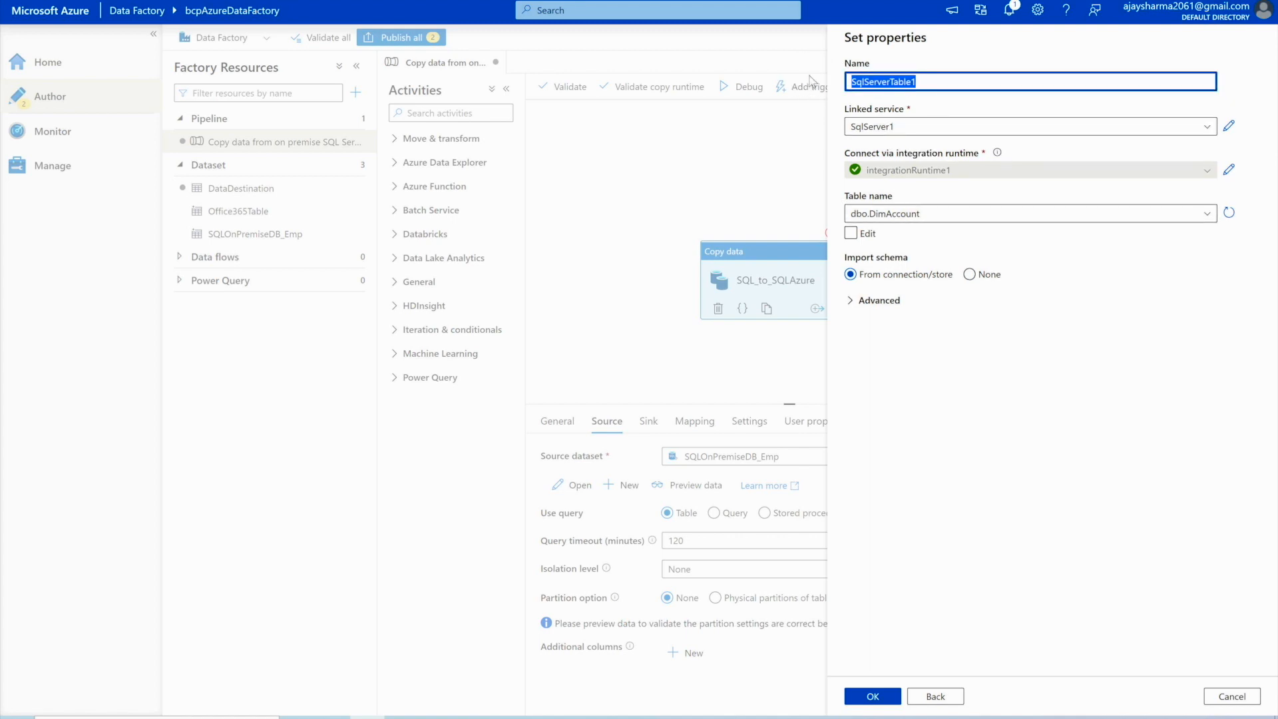
{"action": "type", "text": "SQLServerDimAmount"}
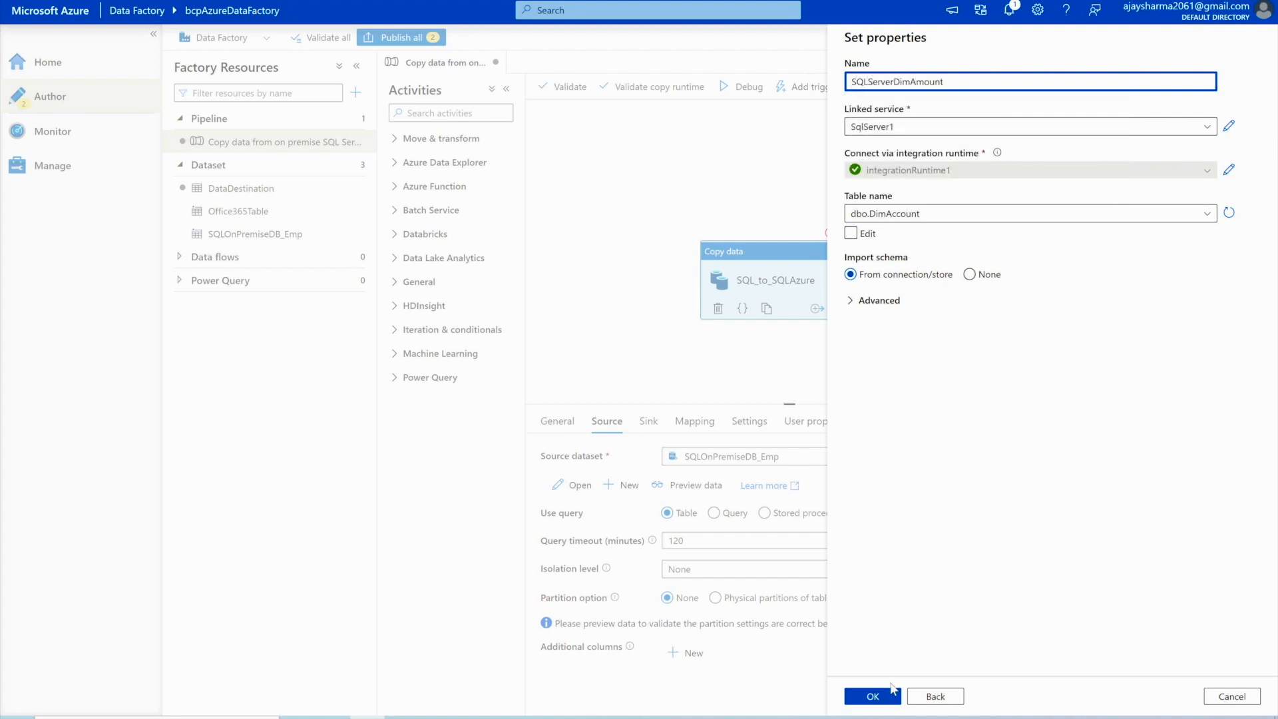
{"action": "left_click", "coordinate": [857, 301]}
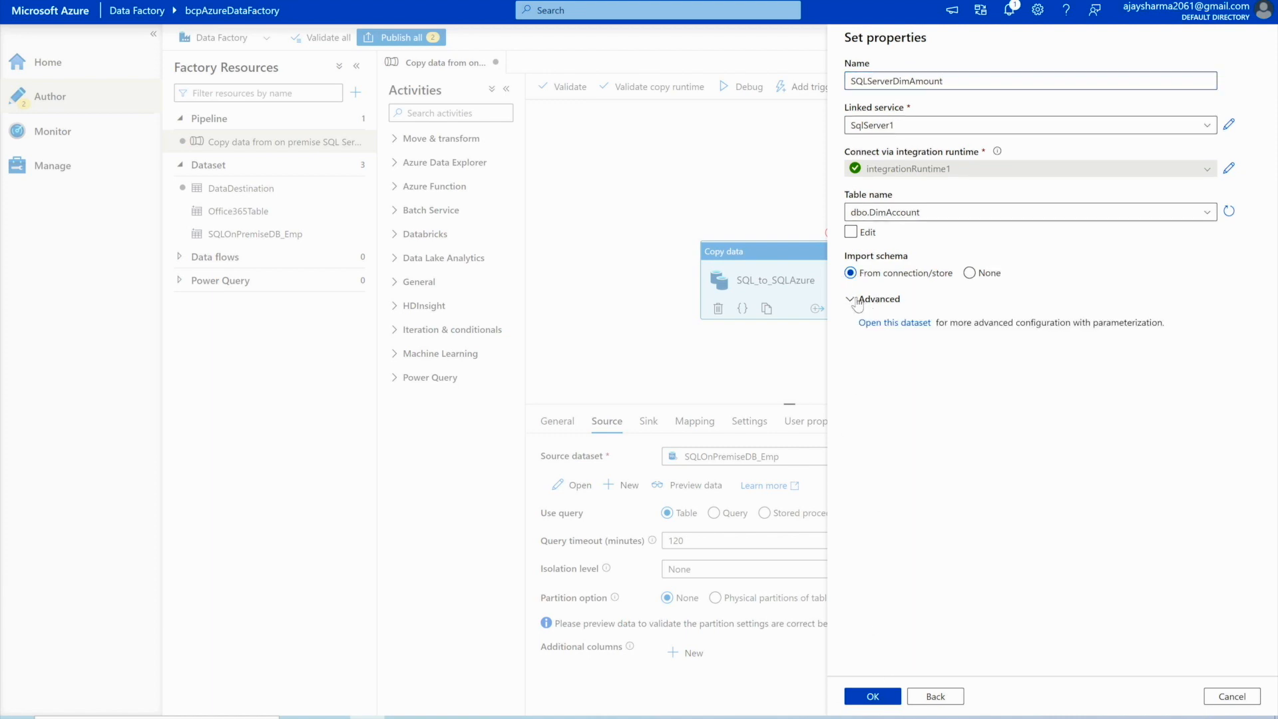
{"action": "left_click", "coordinate": [872, 696]}
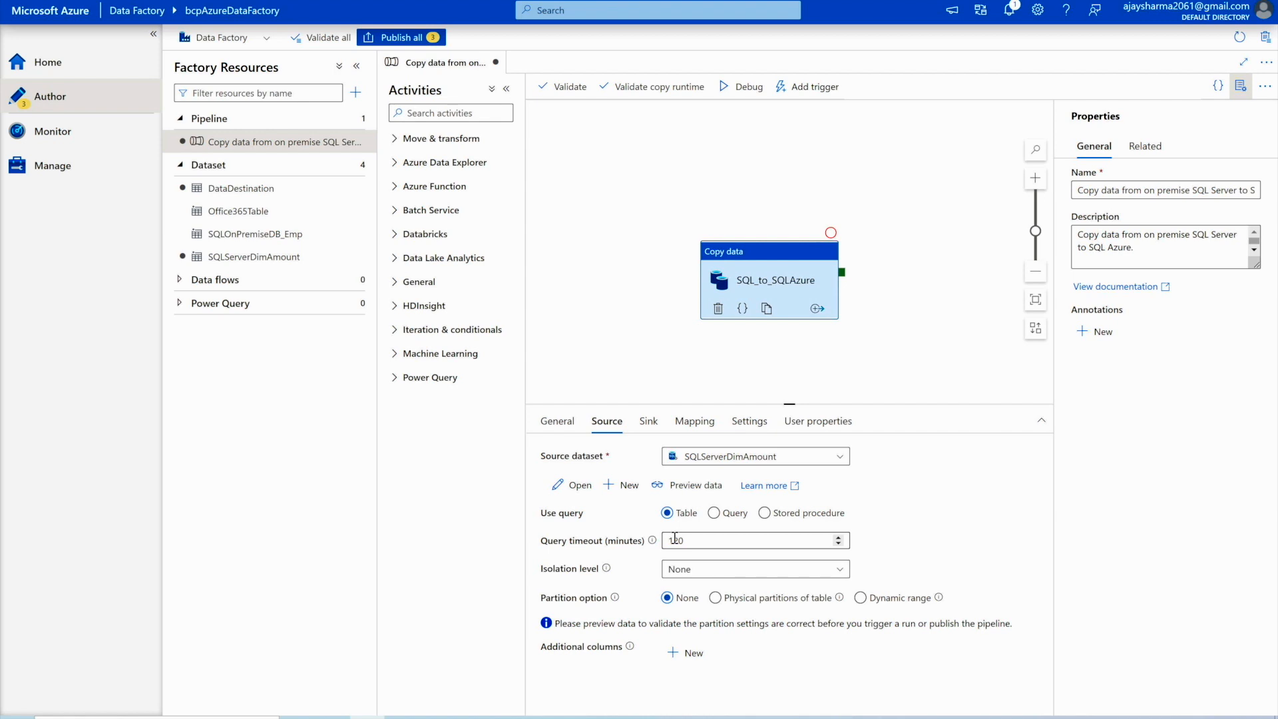
- Show the copy activity's sink settings, where DataDestination is the sink dataset
{"action": "left_click", "coordinate": [648, 421]}
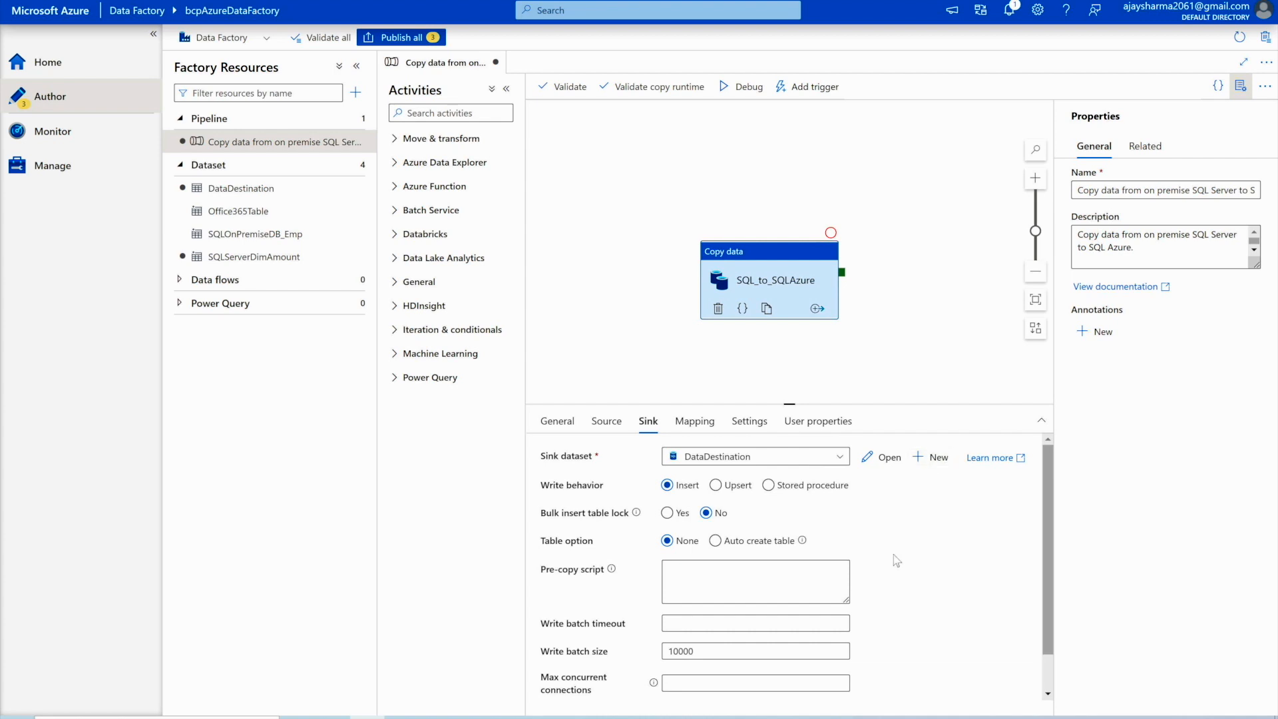
{"action": "scroll", "coordinate": [896, 561], "scroll_direction": "down", "scroll_amount": 2}
- Point DataDestination at [dbo].[DimAccount], import its 10-column schema, and return to the pipeline
{"action": "scroll", "coordinate": [896, 561], "scroll_direction": "up", "scroll_amount": 3}
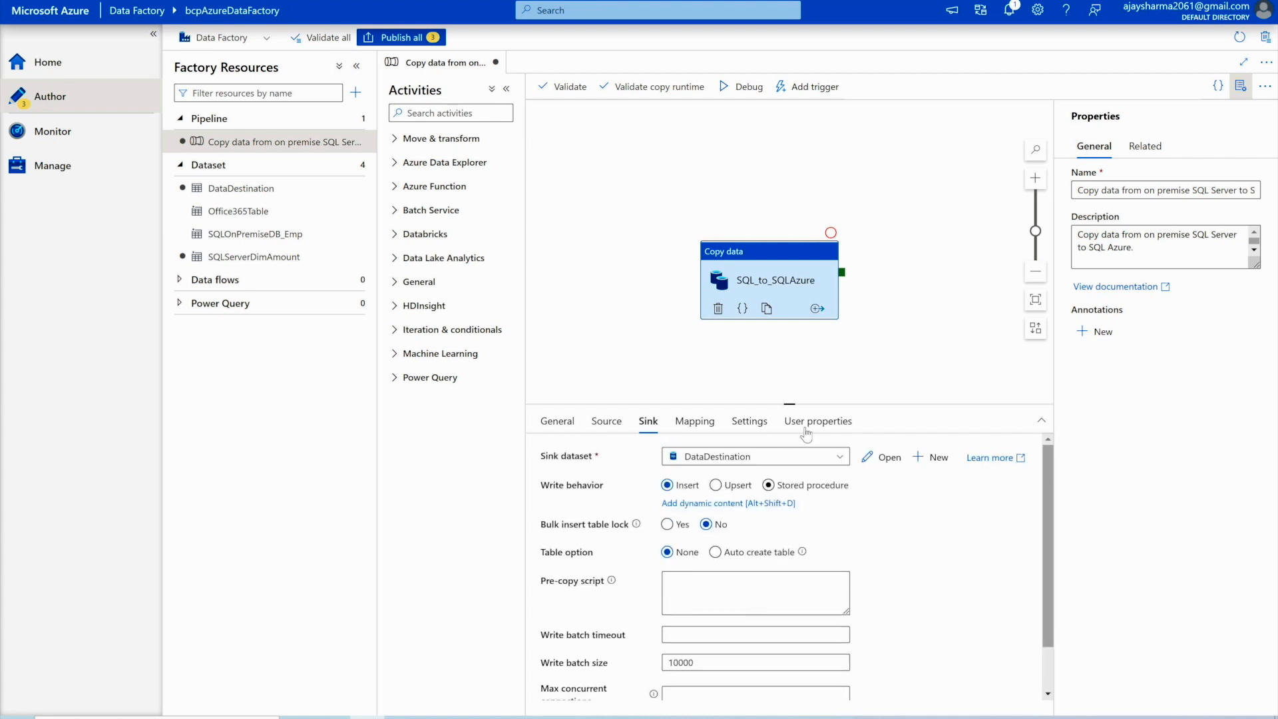
{"action": "left_click", "coordinate": [863, 458]}
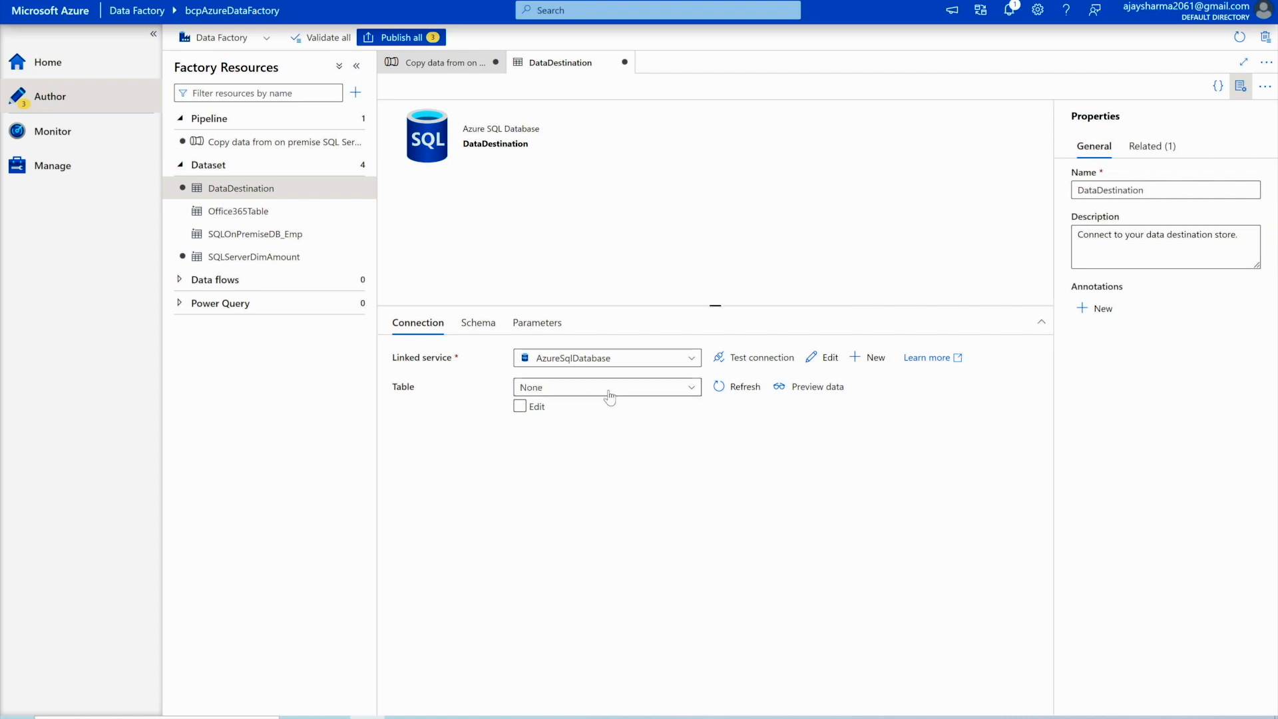
{"action": "left_click", "coordinate": [609, 394]}
{"action": "left_click", "coordinate": [573, 459]}
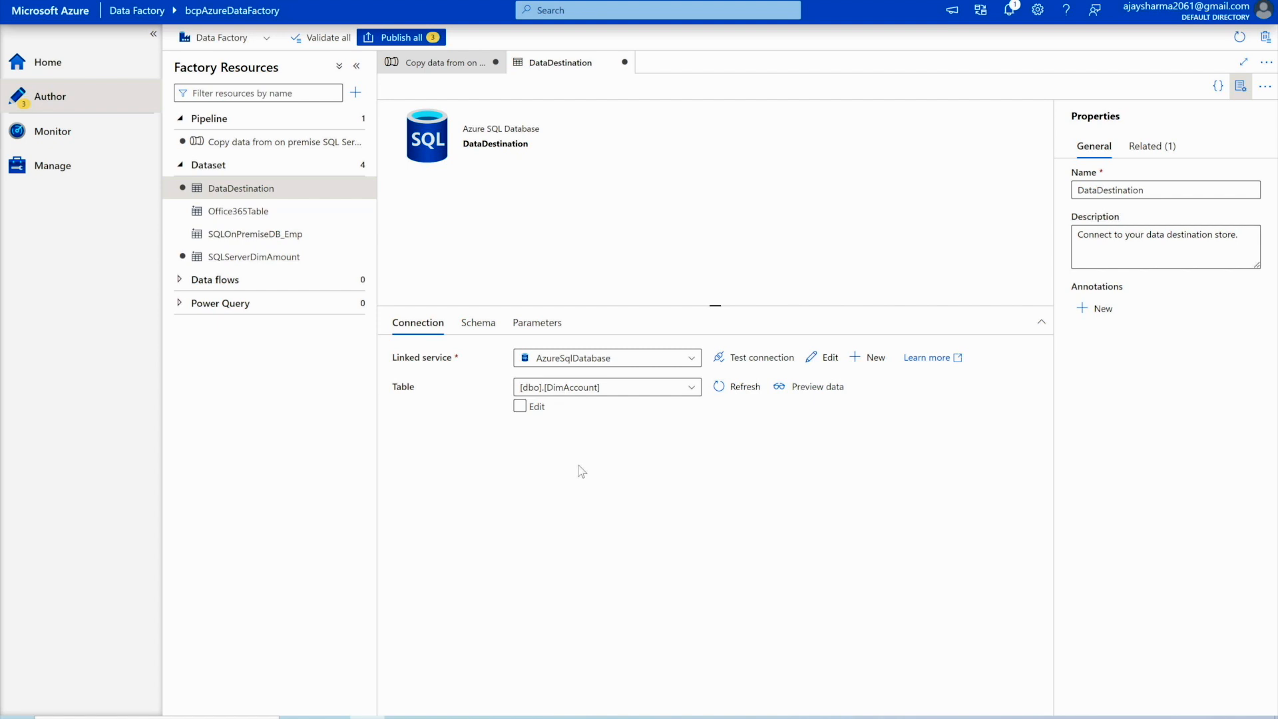
{"action": "left_click", "coordinate": [475, 323]}
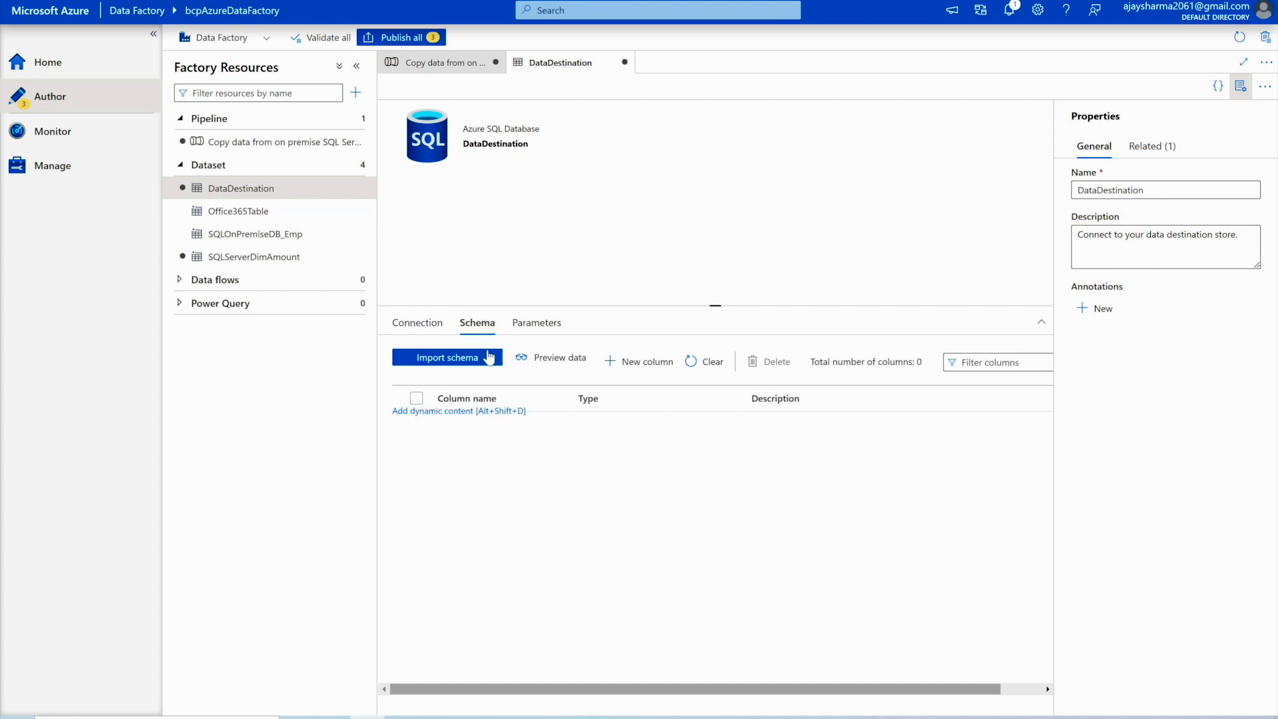
{"action": "left_click", "coordinate": [456, 360]}
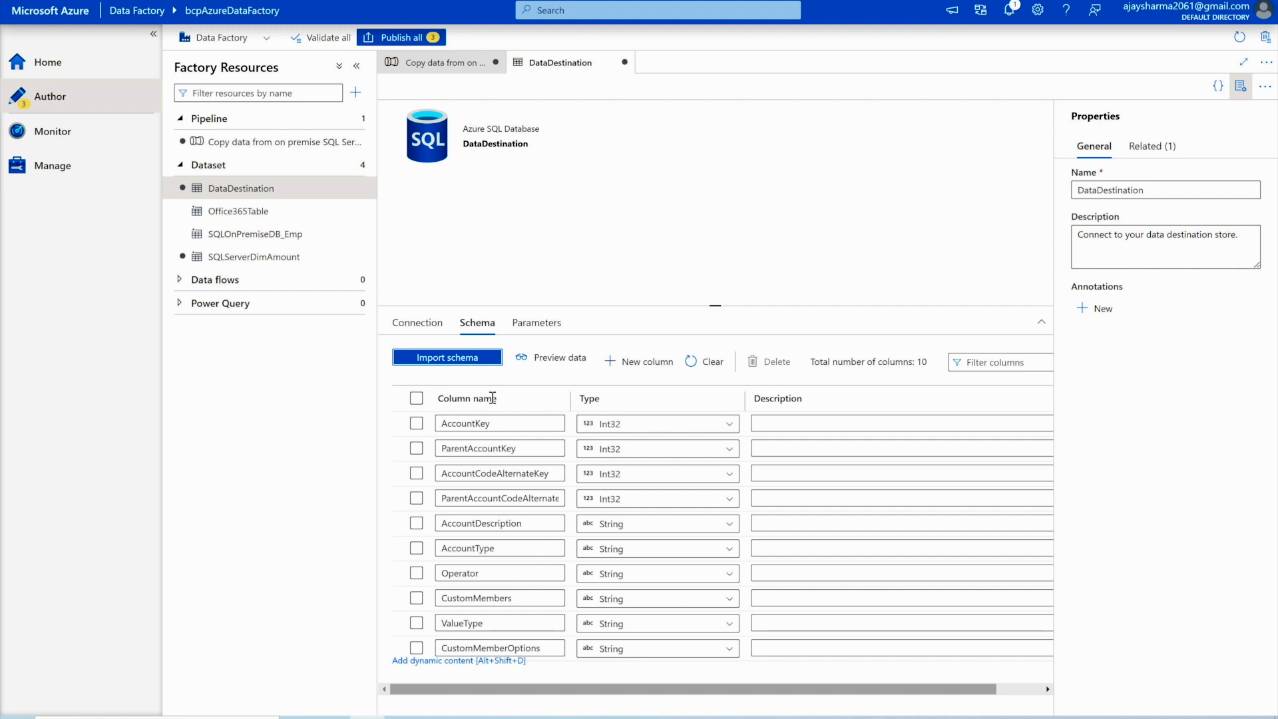
{"action": "left_click", "coordinate": [442, 67]}
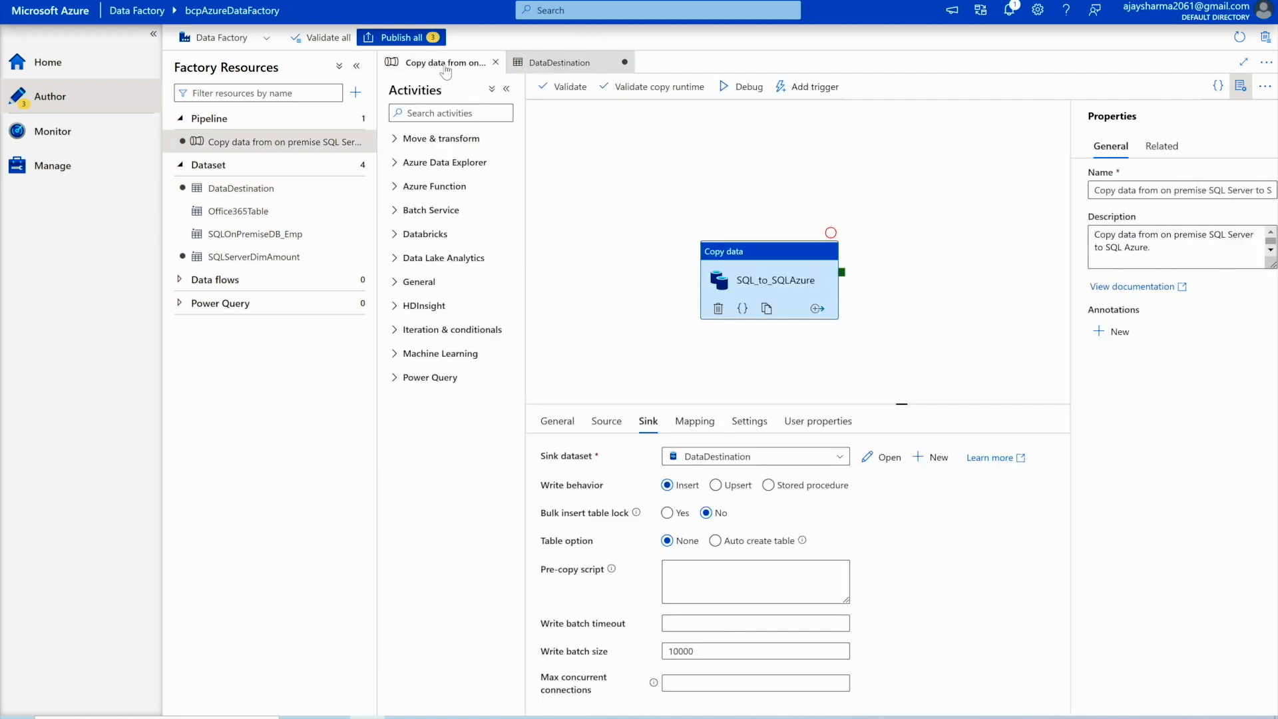
- Generate copy mappings pairing DimAccount columns AccountKey through CustomMemberOptions with destination columns
{"action": "left_click", "coordinate": [704, 430]}
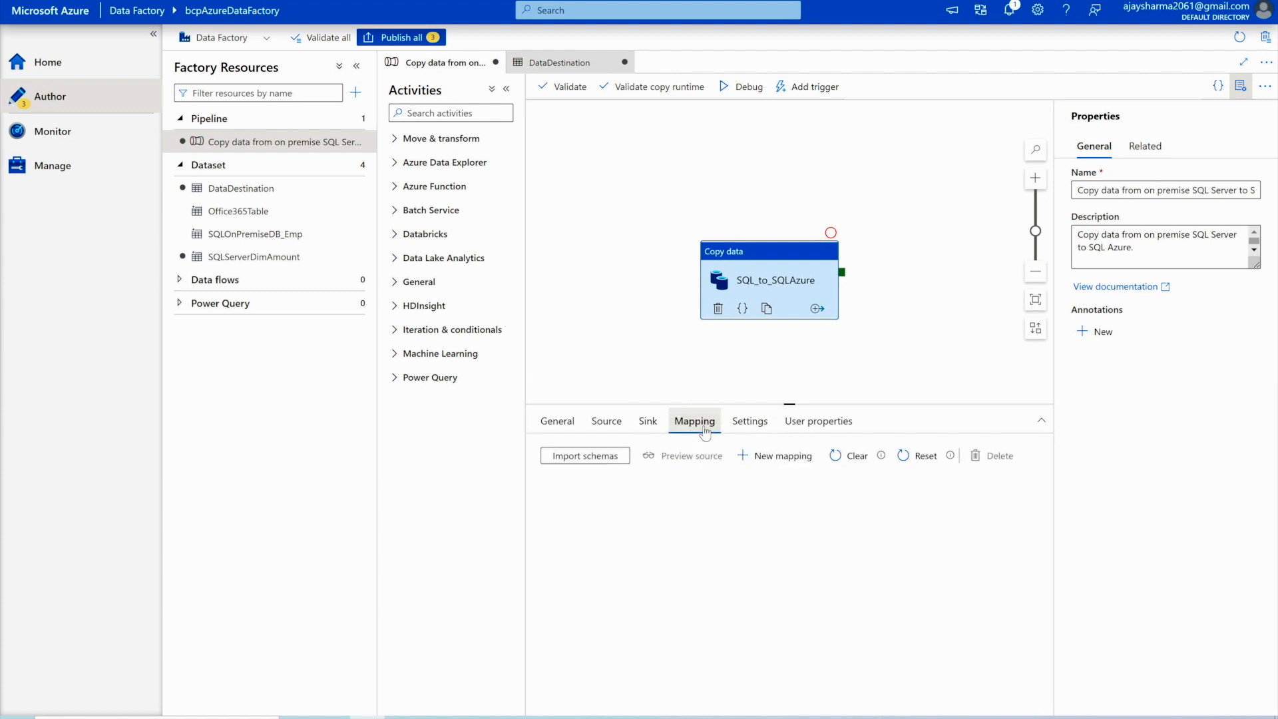
{"action": "left_click", "coordinate": [599, 458]}
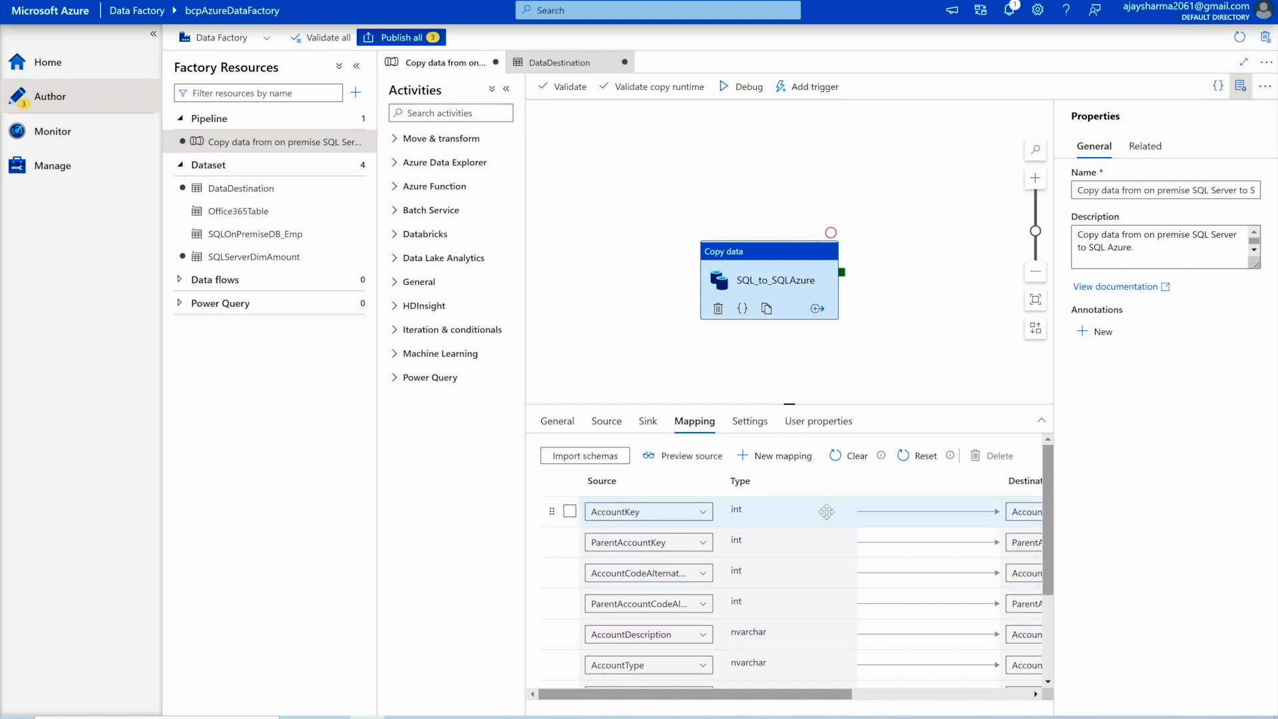
{"action": "left_click", "coordinate": [569, 511]}
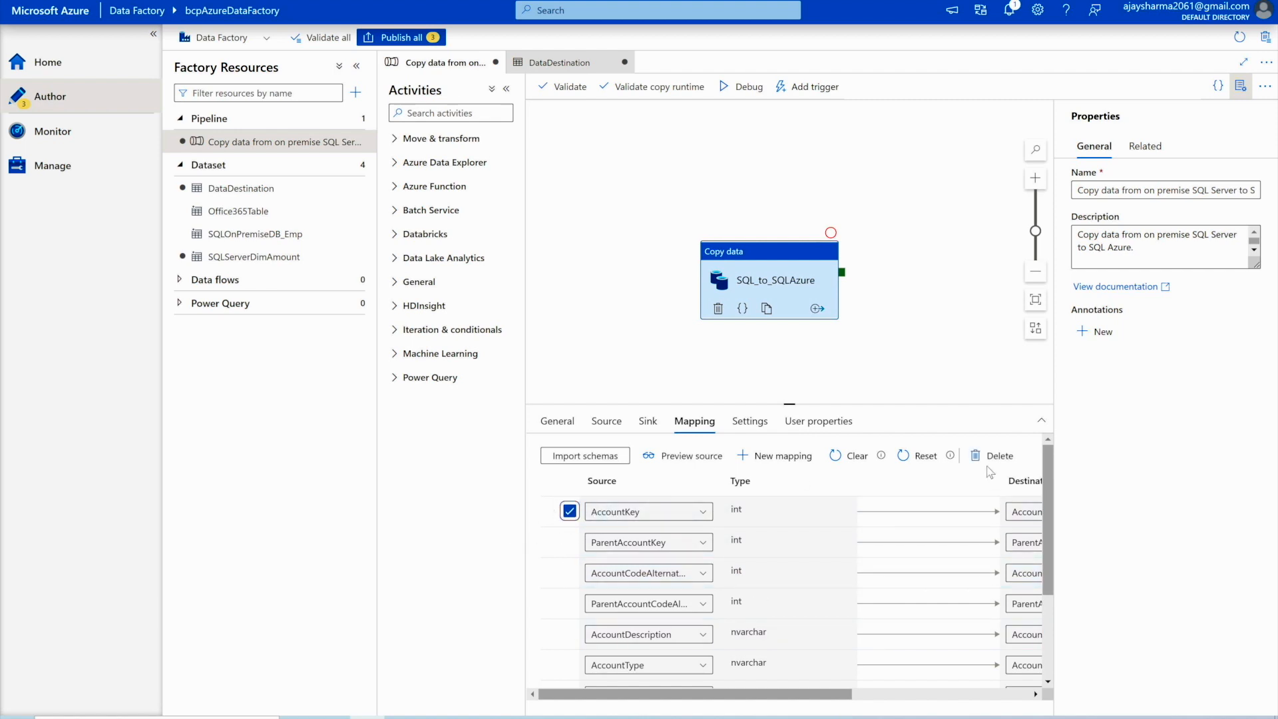
{"action": "left_click", "coordinate": [570, 512]}
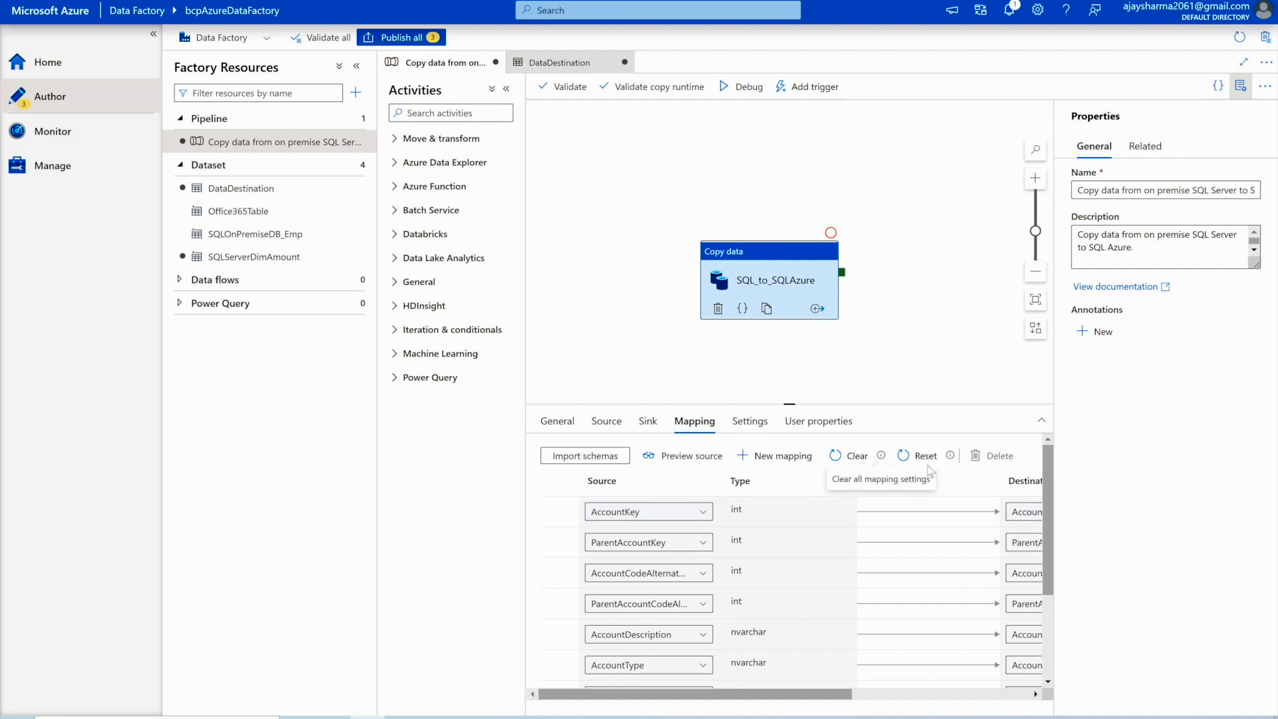
{"action": "scroll", "coordinate": [854, 646], "scroll_direction": "down", "scroll_amount": 3}
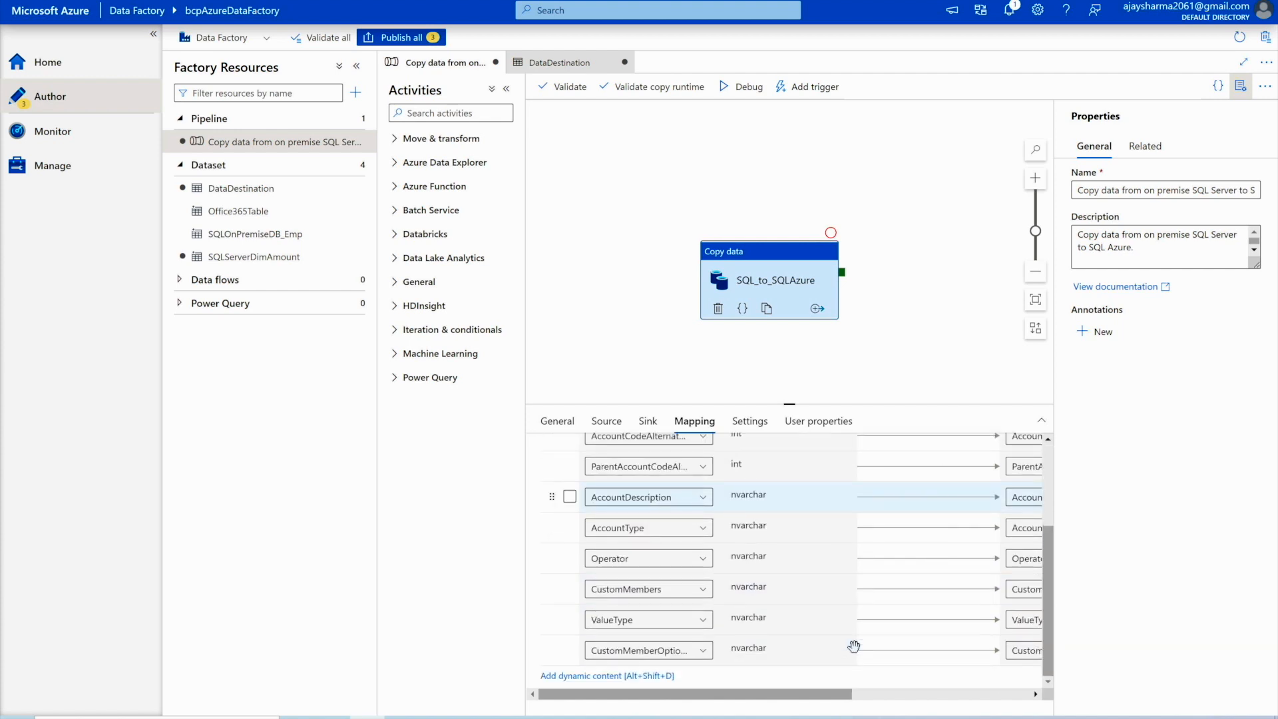
{"action": "left_click_drag", "start_coordinate": [828, 694], "coordinate": [1024, 700]}
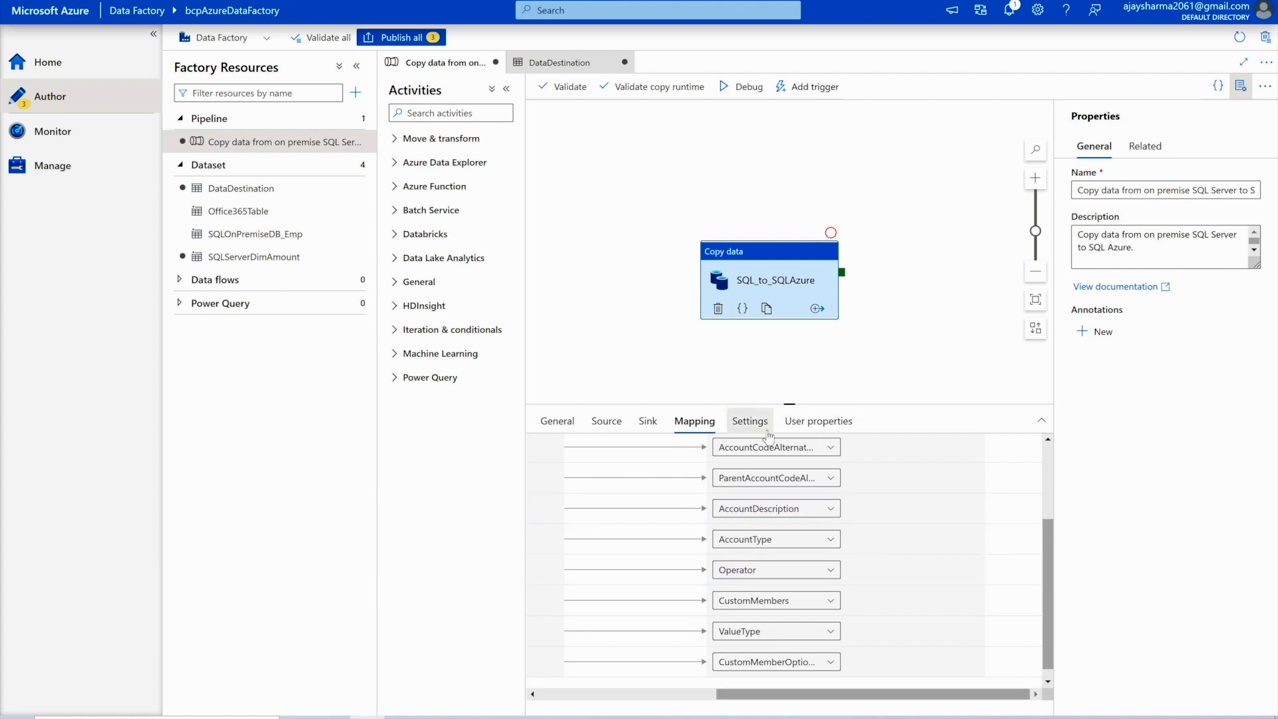
- Review the copy activity's Settings and User properties
{"action": "left_click", "coordinate": [750, 420]}
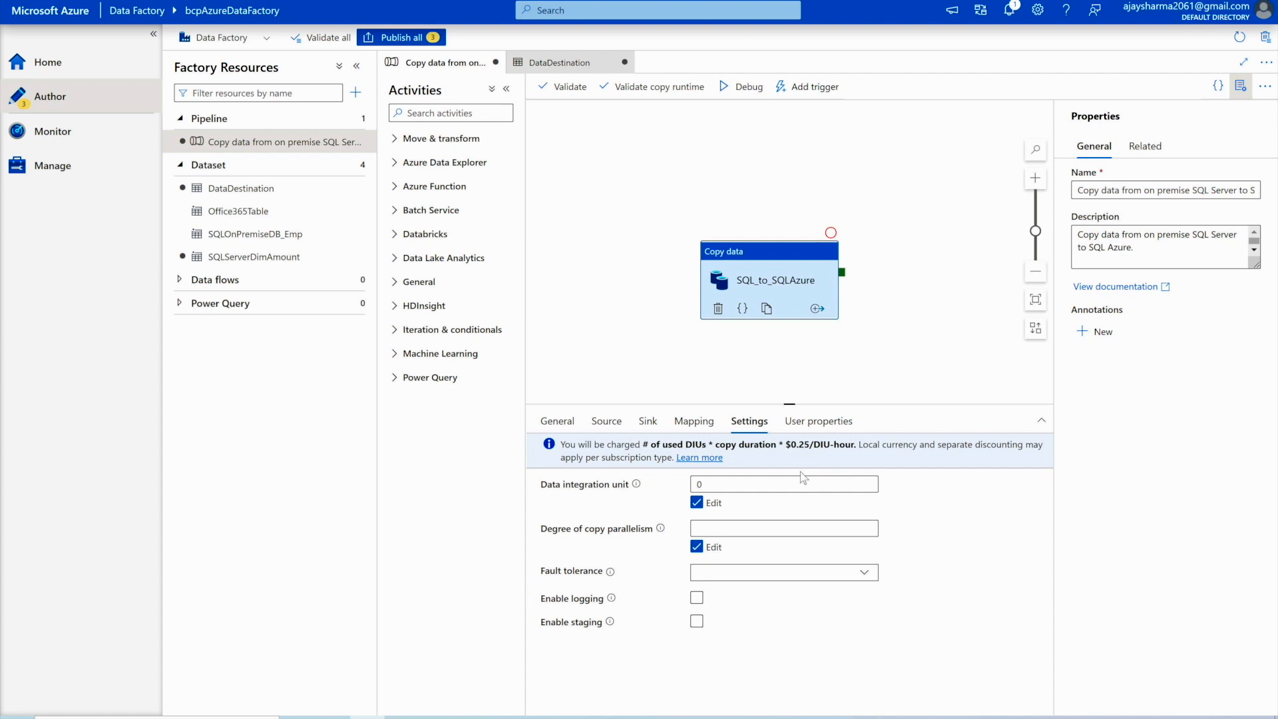
{"action": "left_click", "coordinate": [836, 422]}
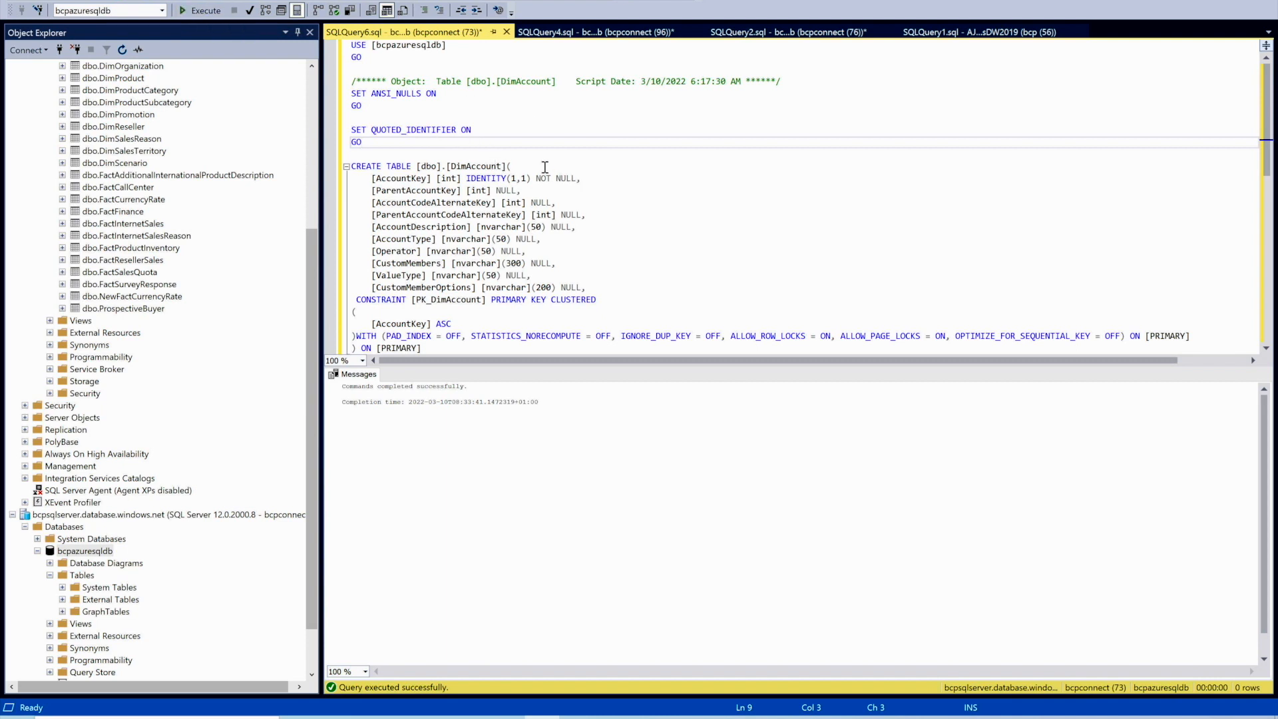
- Run SELECT * FROM [dbo].[DimAccount] in a new SSMS query, confirming 0 rows
{"action": "key", "text": "ctrl+n"}
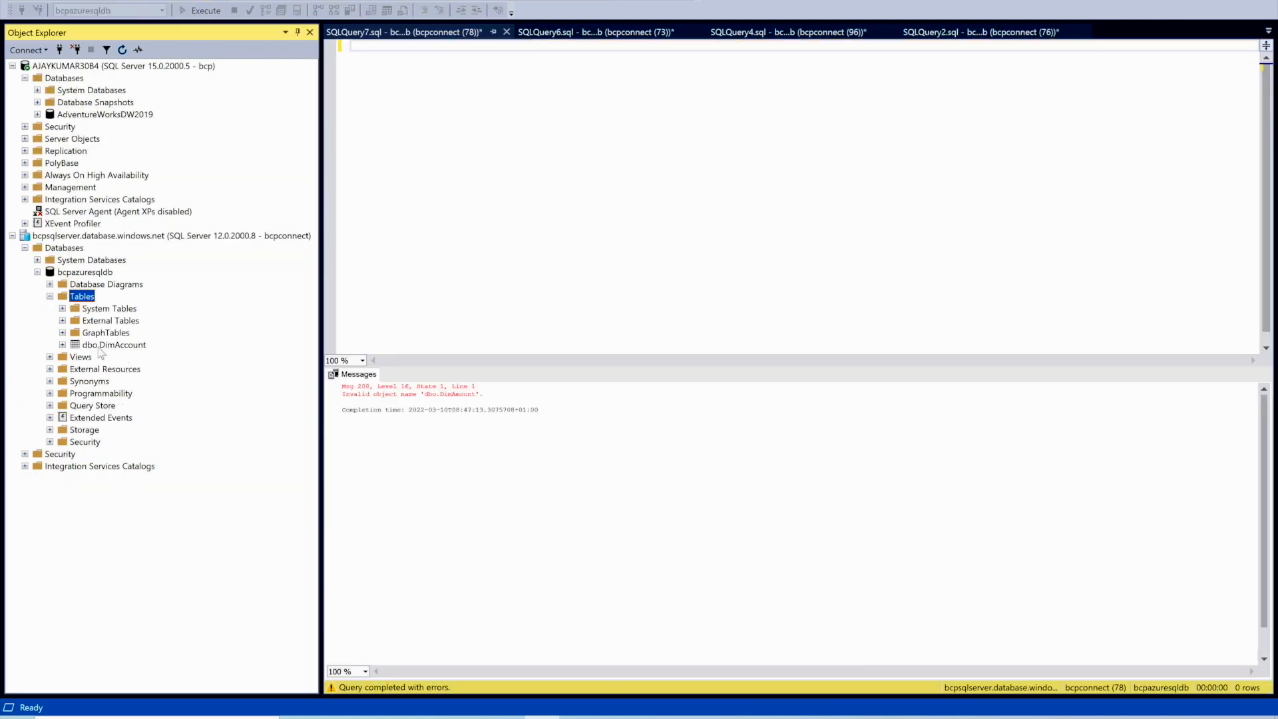
{"action": "left_click_drag", "start_coordinate": [100, 345], "coordinate": [372, 60]}
{"action": "left_click", "coordinate": [352, 45]}
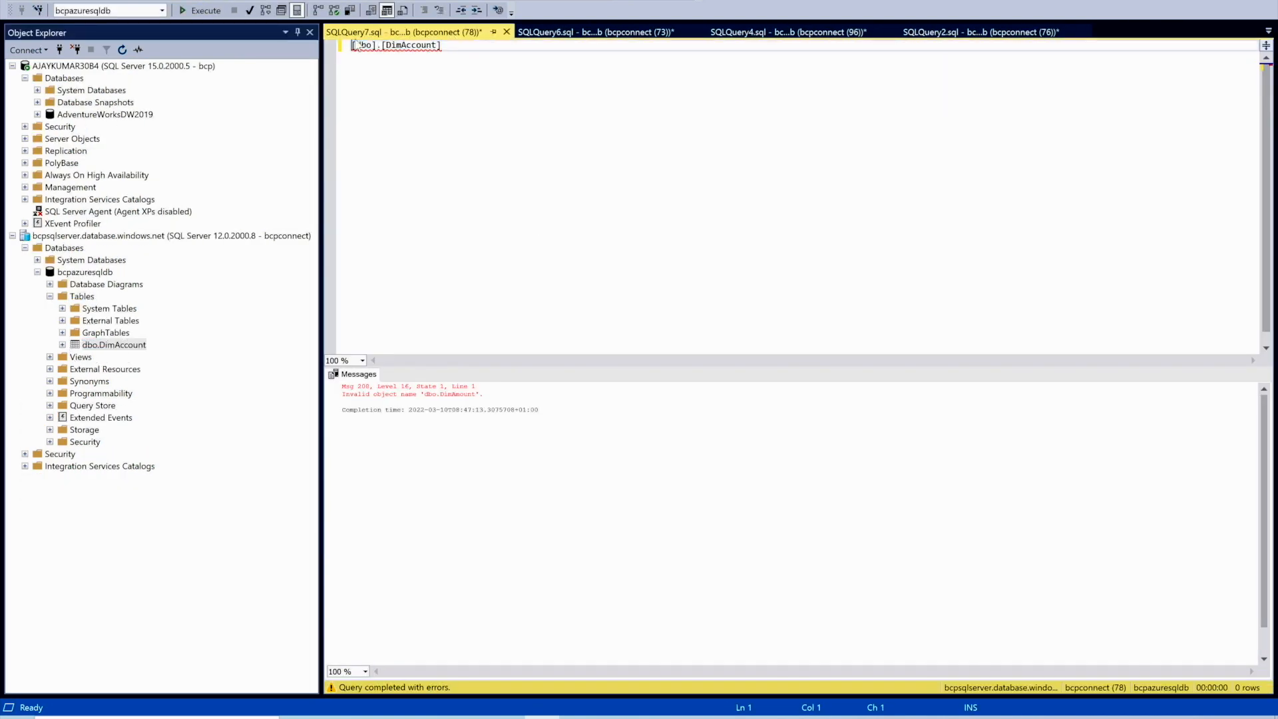
{"action": "type", "text": "SELECT * FROM"}
{"action": "left_click", "coordinate": [202, 13]}
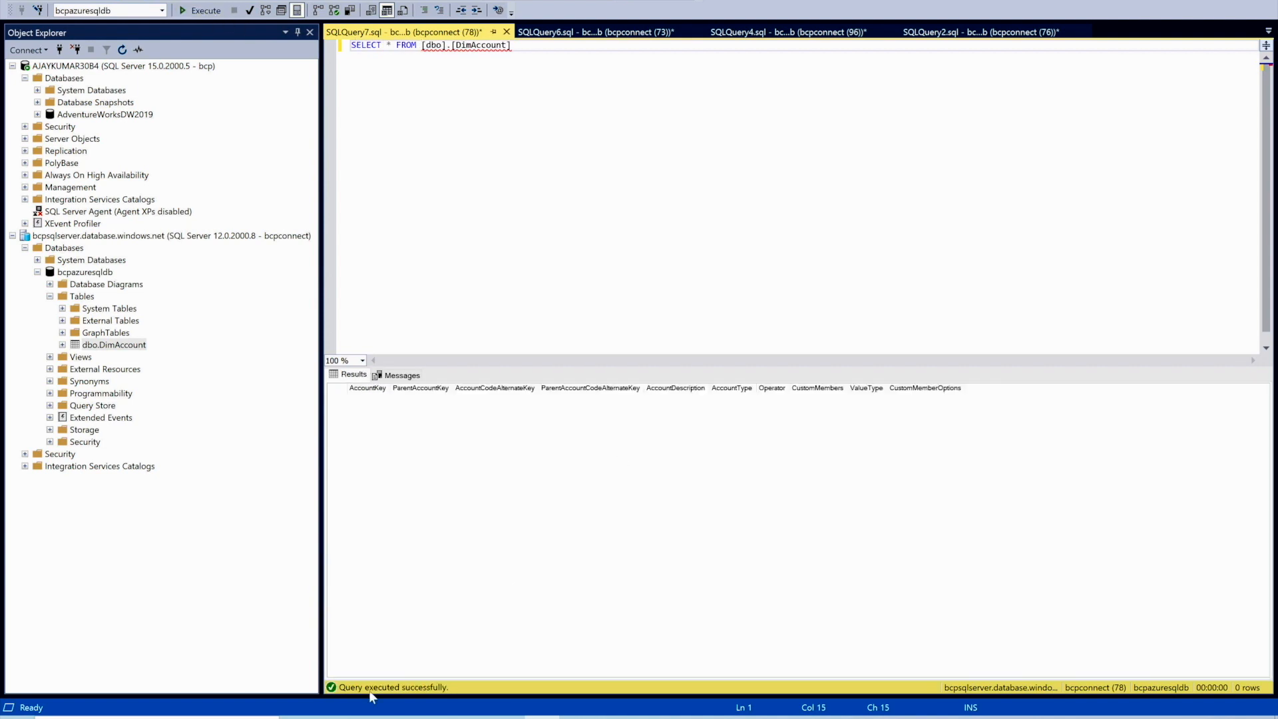
{"action": "left_click", "coordinate": [368, 718]}
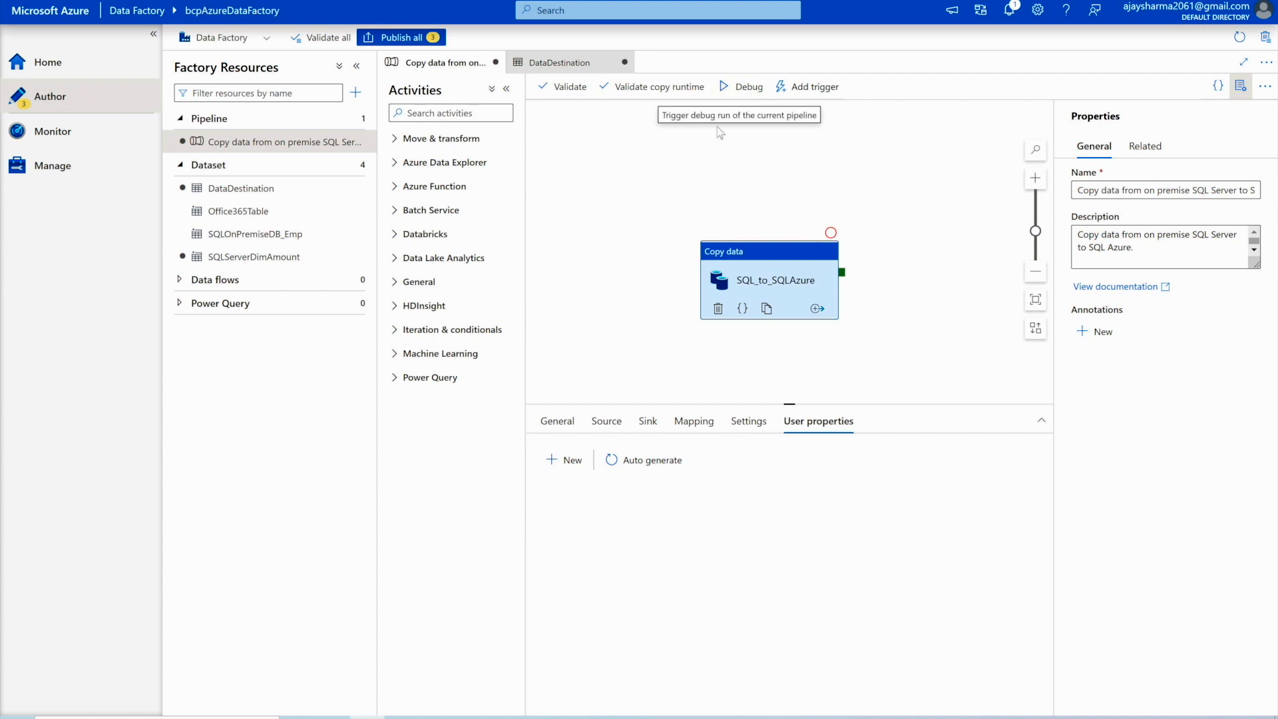
- Start a debug run of the copy pipeline
{"action": "left_click", "coordinate": [741, 88]}
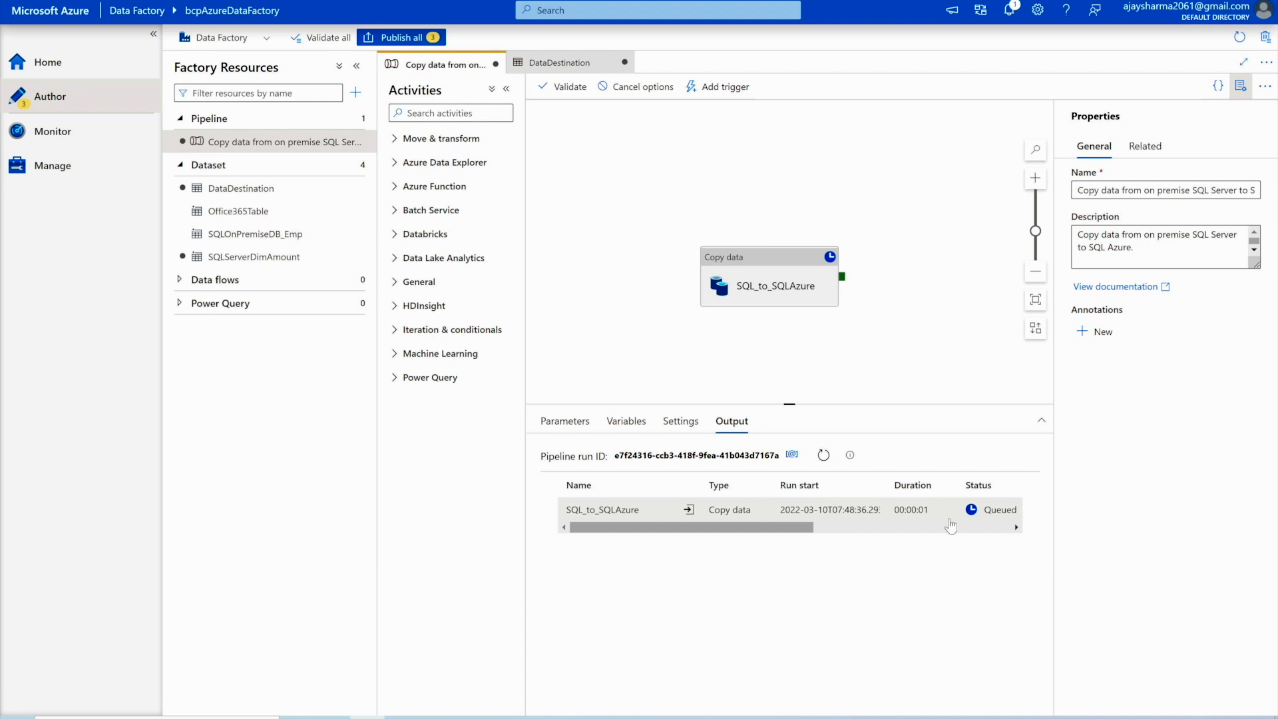
{"action": "left_click", "coordinate": [789, 529]}
{"action": "left_click_drag", "start_coordinate": [788, 531], "coordinate": [759, 533]}
- Inspect the copy activity's input JSON and run details, showing 99 rows read and written
{"action": "left_click", "coordinate": [689, 510]}
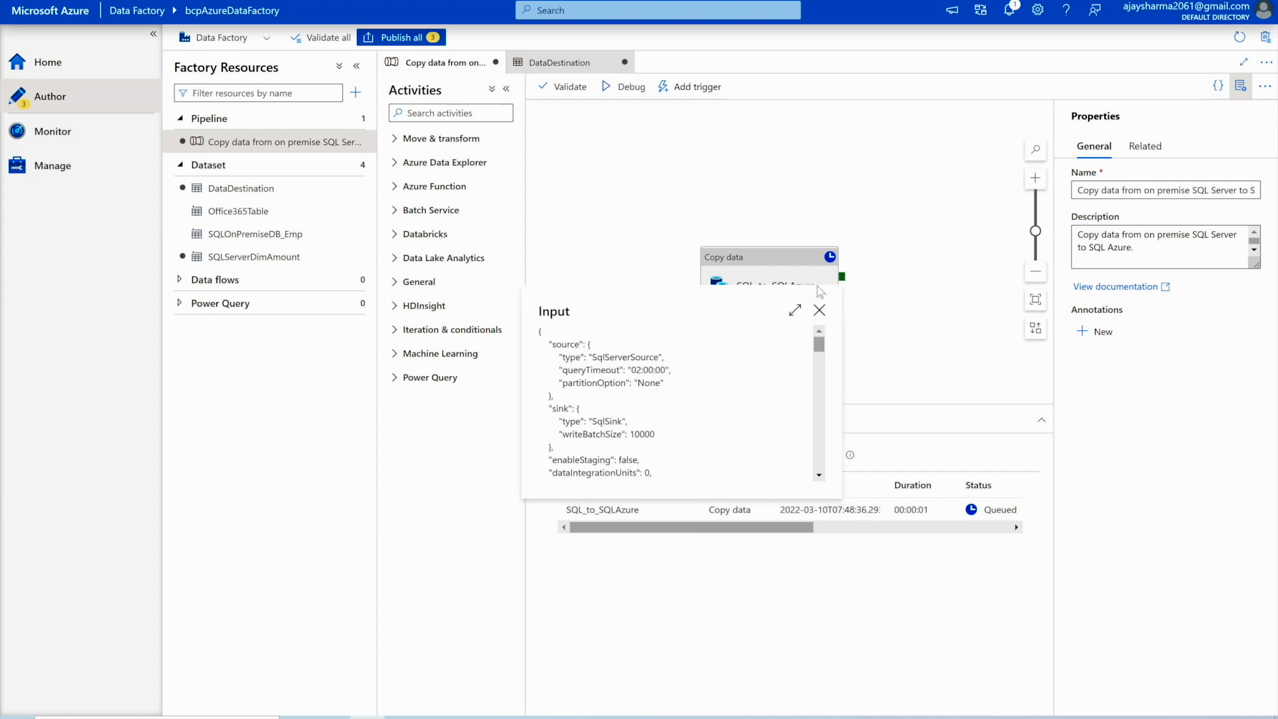
{"action": "left_click", "coordinate": [818, 310]}
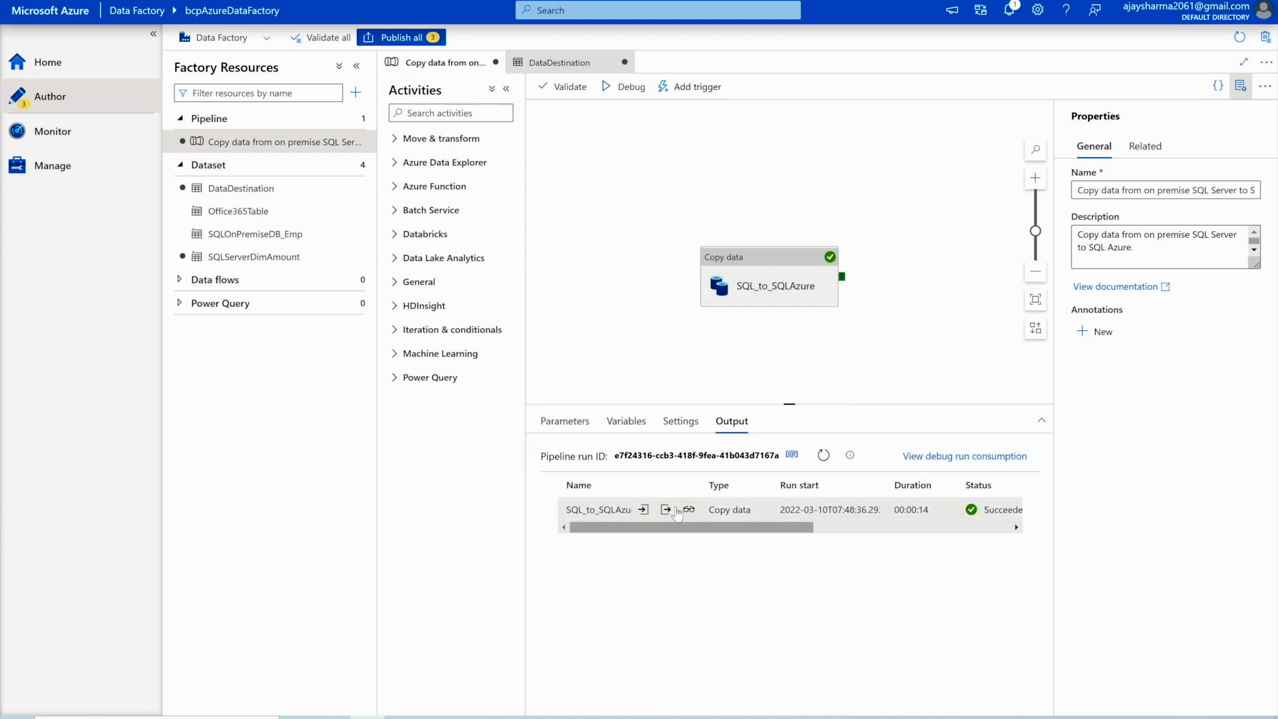
{"action": "left_click", "coordinate": [689, 509]}
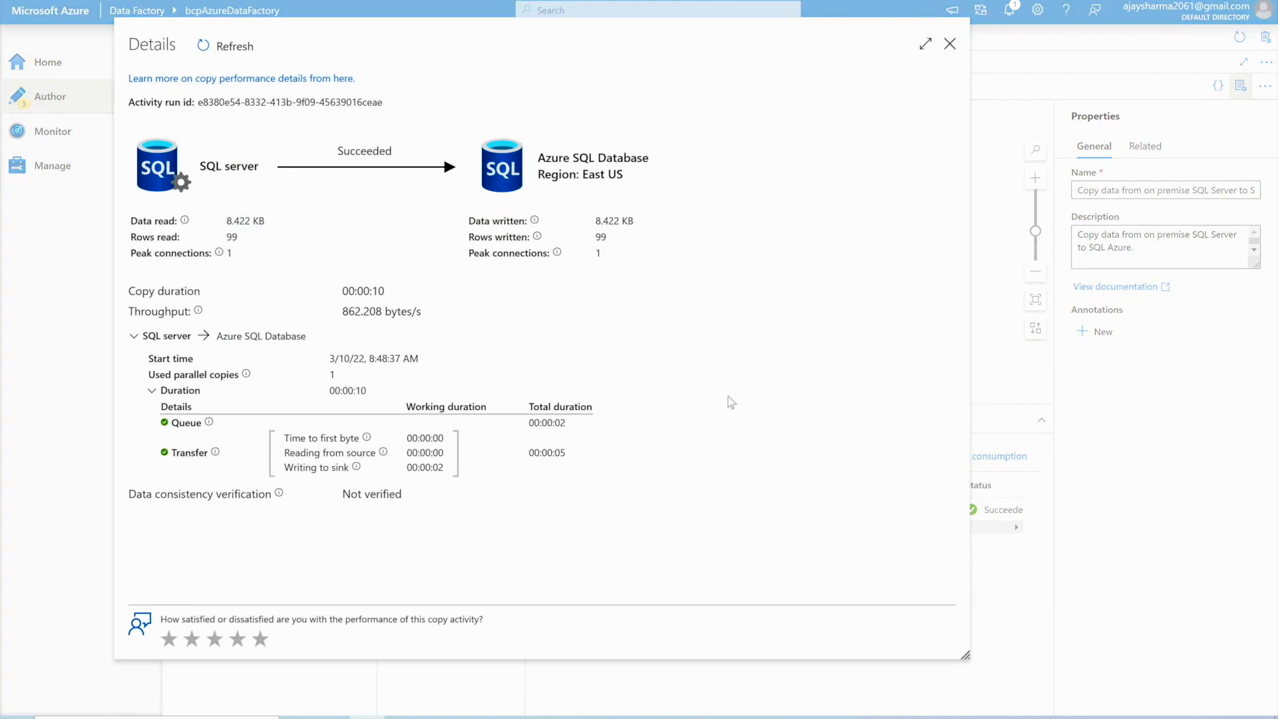
{"action": "left_click", "coordinate": [950, 44]}
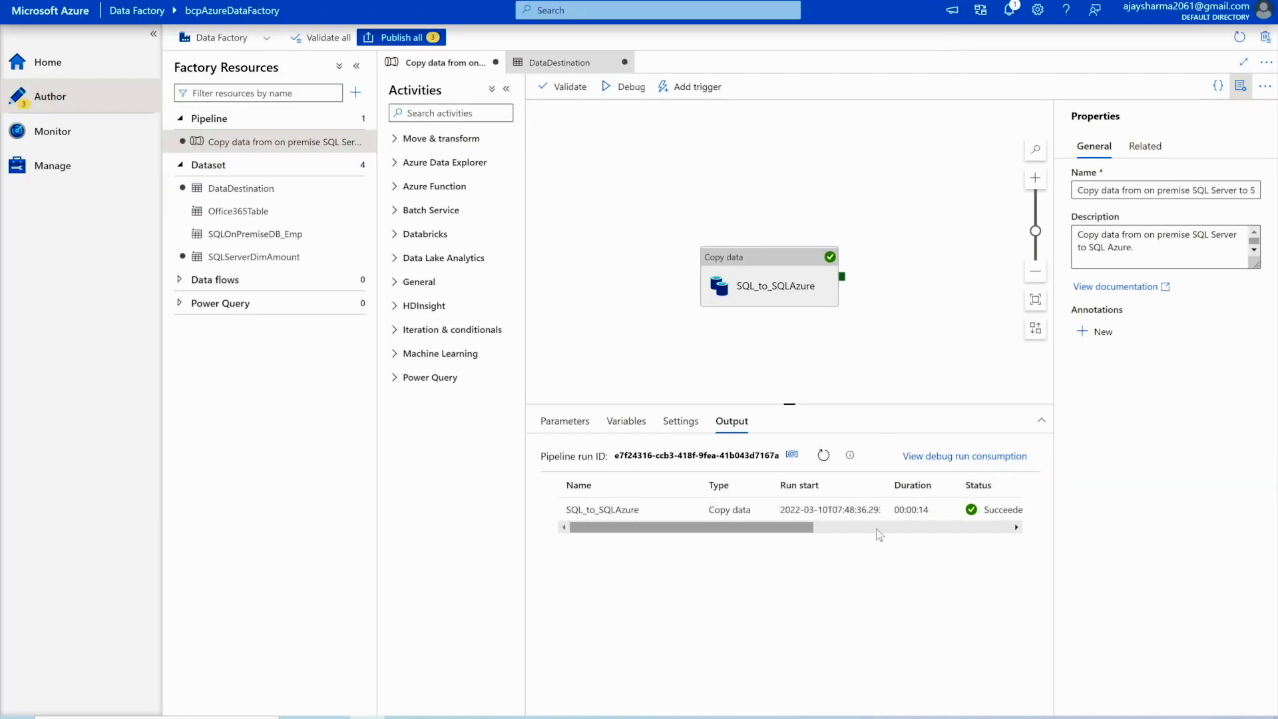
{"action": "scroll", "coordinate": [842, 534], "scroll_direction": "right", "scroll_amount": 2}
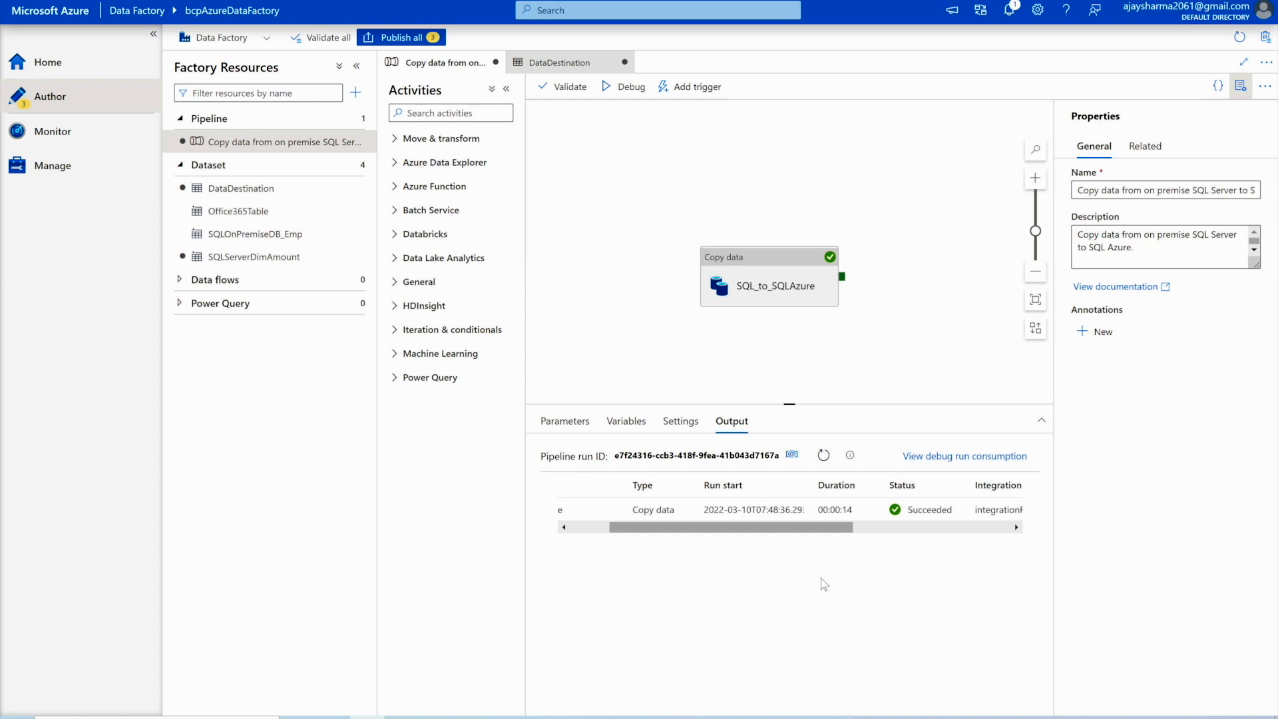
- Rerun SELECT * FROM [dbo].[DimAccount] in SSMS, now returning 99 rows
{"action": "left_click", "coordinate": [541, 717]}
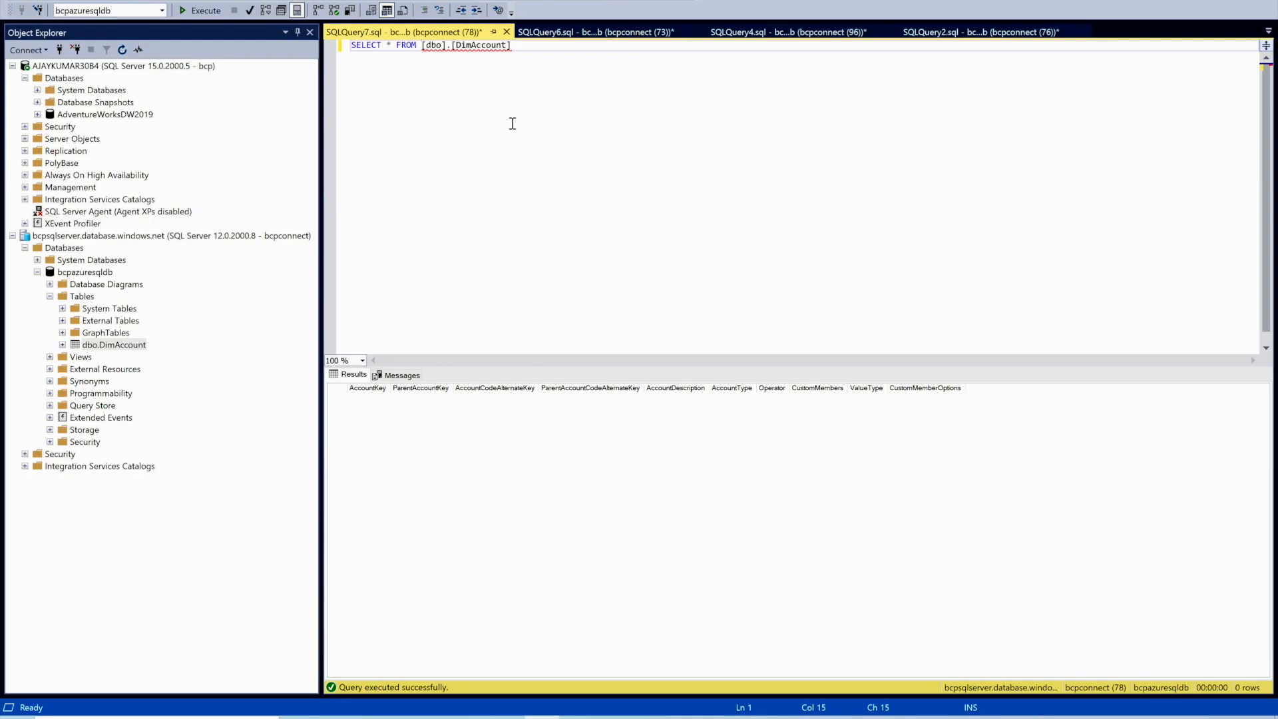
{"action": "left_click", "coordinate": [203, 10]}
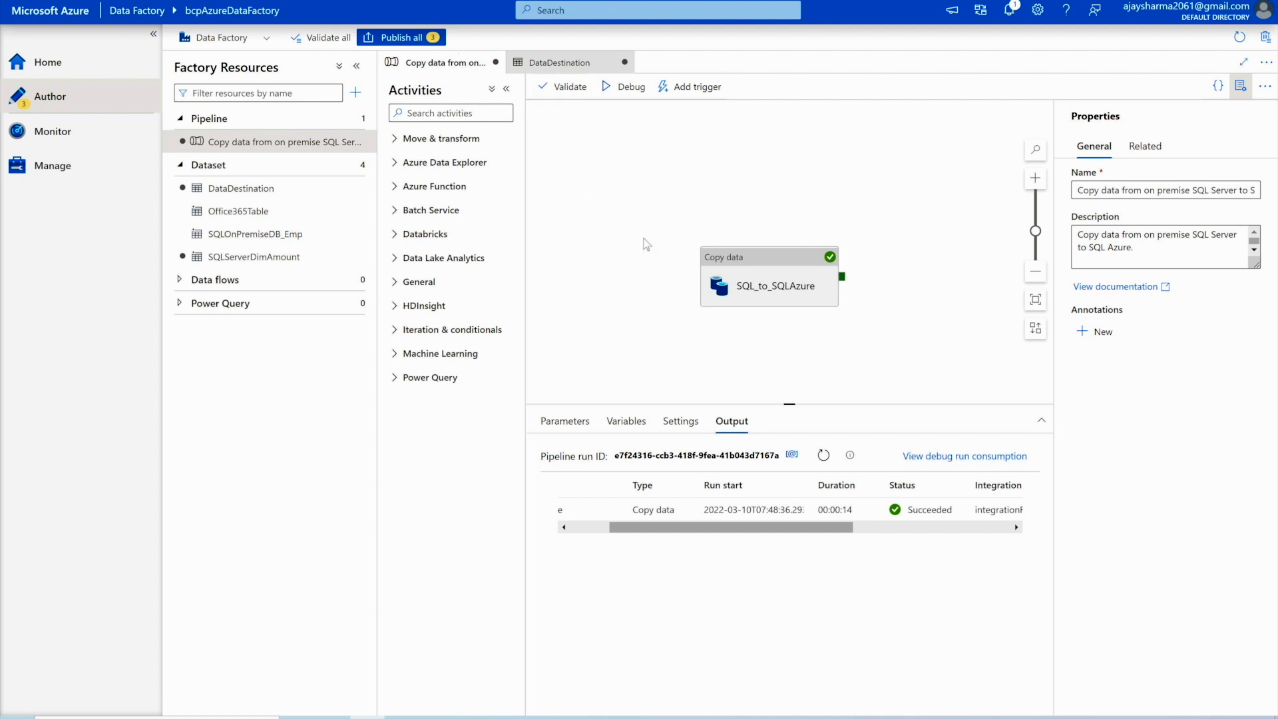
- Publish the three pending changes, confirm success in notifications, and return to authoring
{"action": "left_click", "coordinate": [418, 37]}
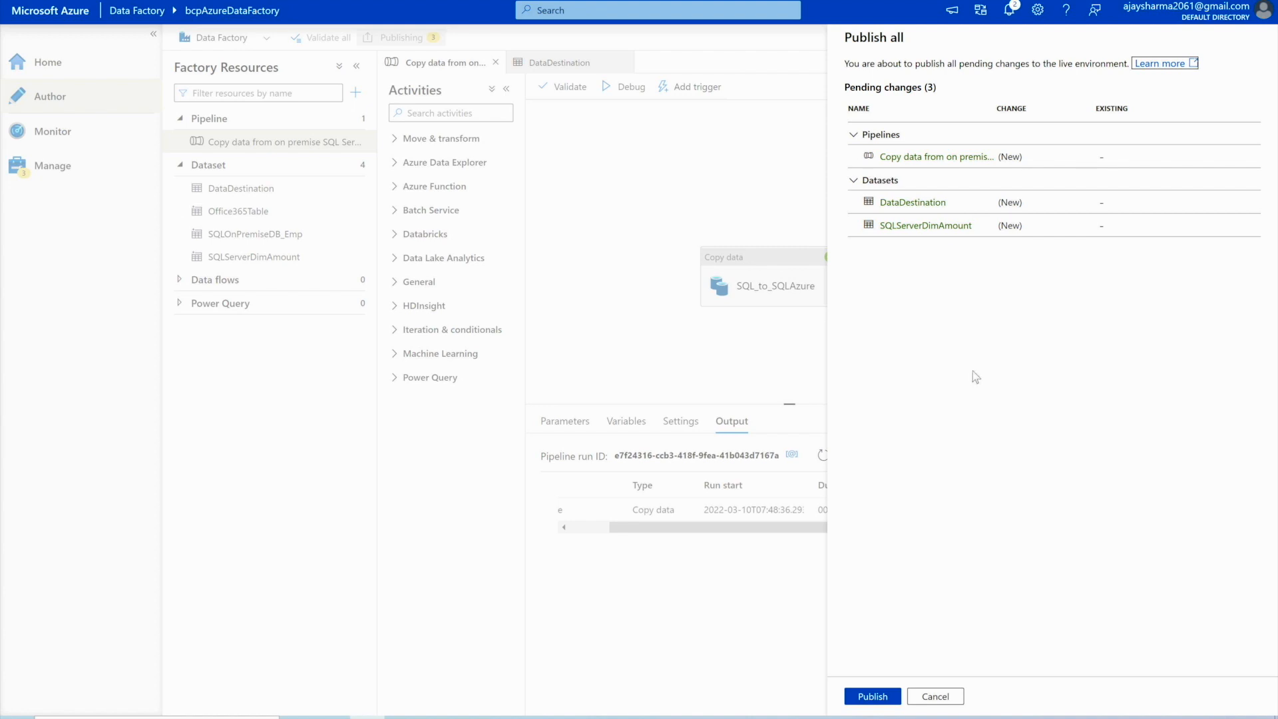
{"action": "left_click", "coordinate": [872, 696]}
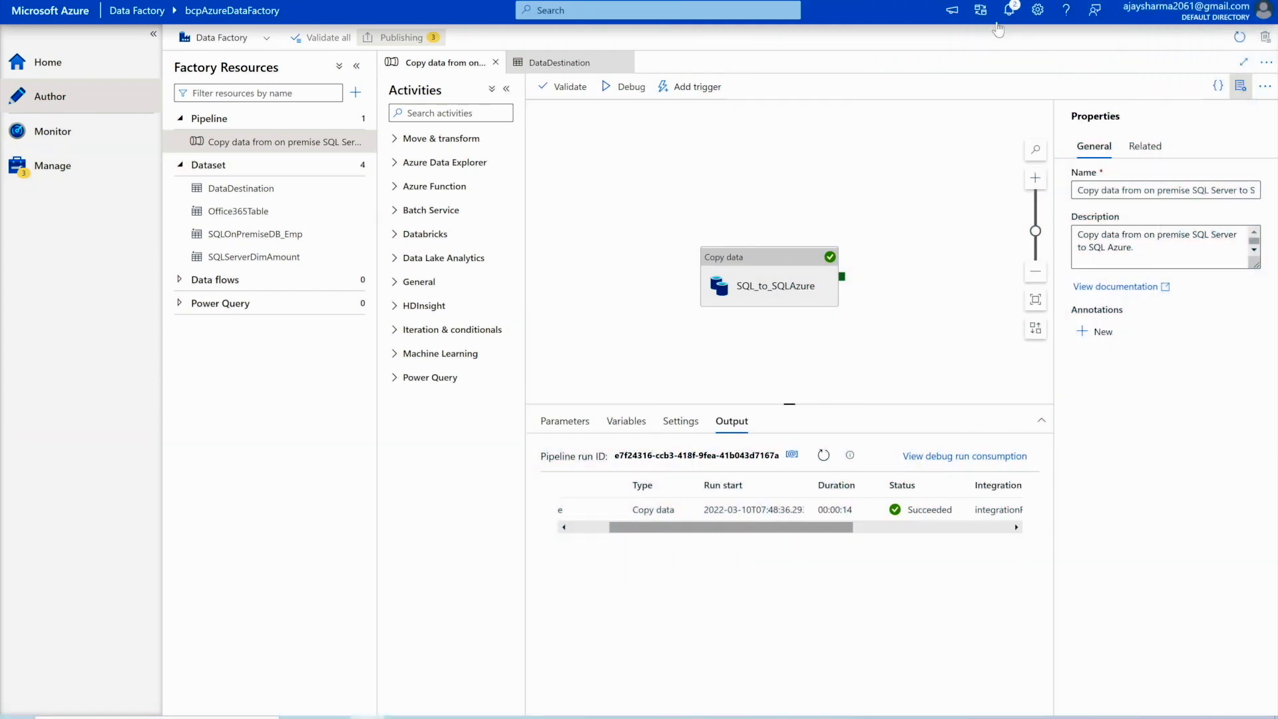
{"action": "left_click", "coordinate": [1009, 10]}
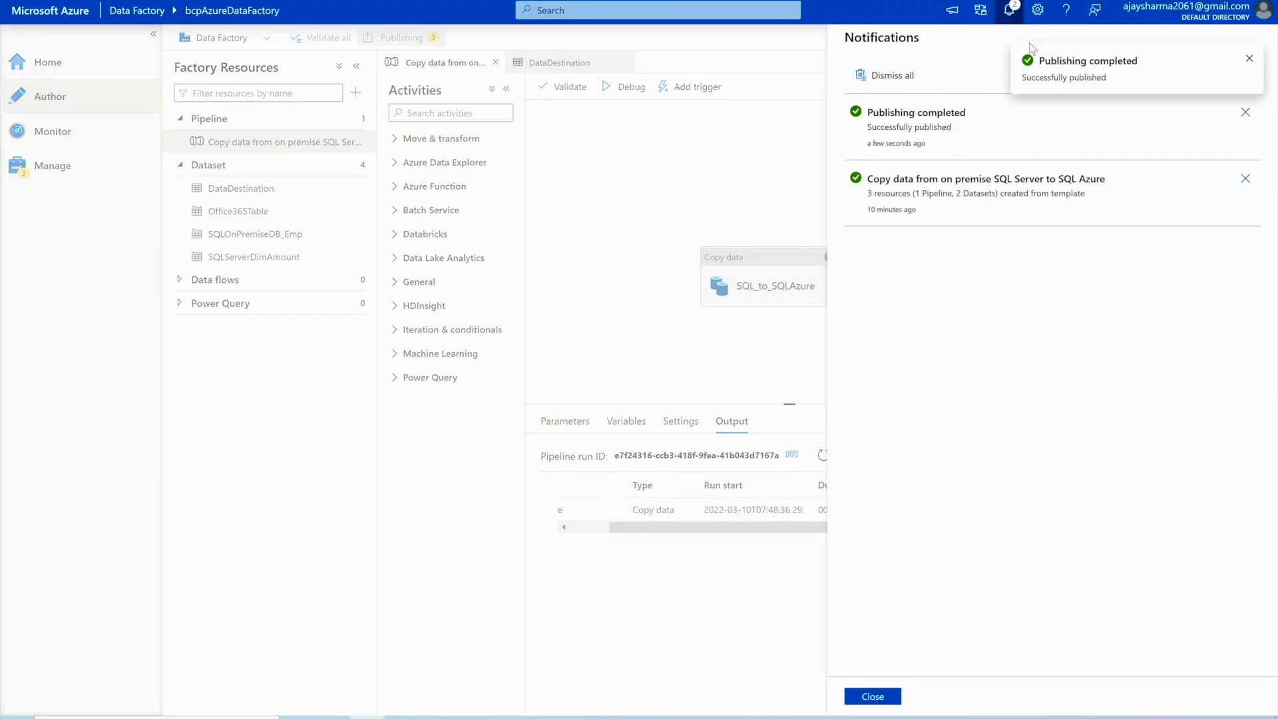
{"action": "left_click", "coordinate": [872, 696]}
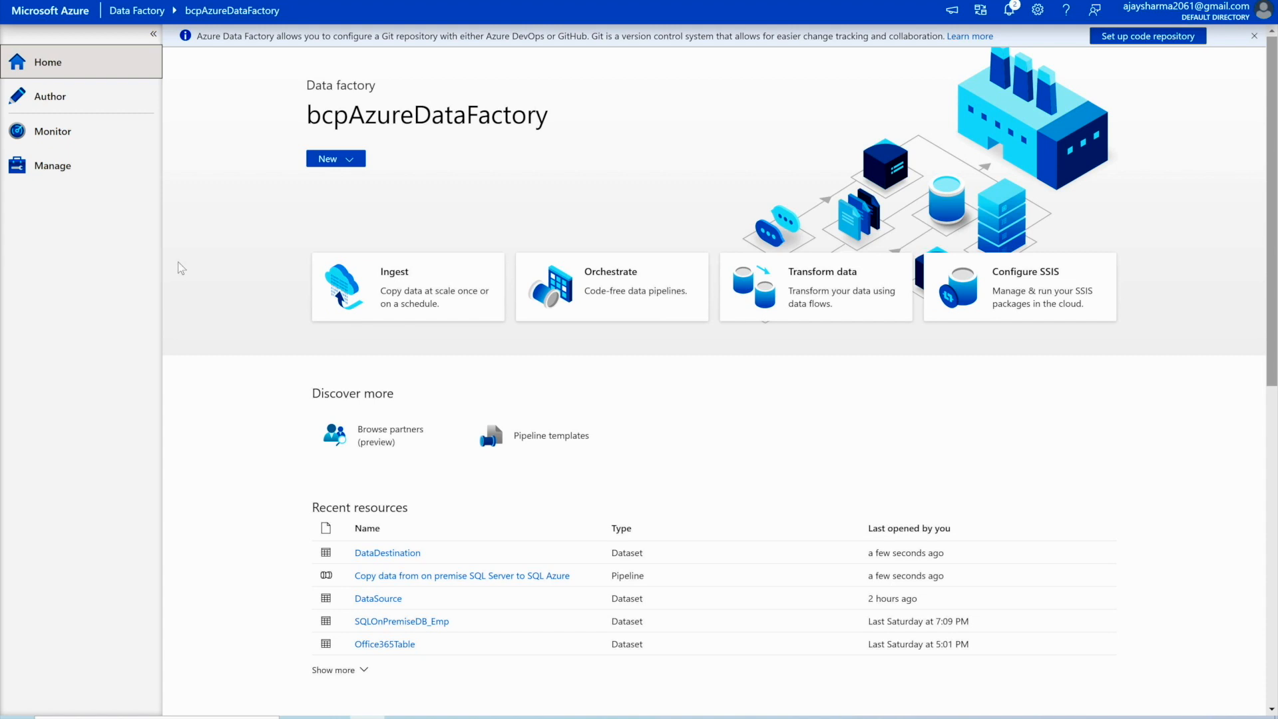
{"action": "left_click", "coordinate": [43, 97]}
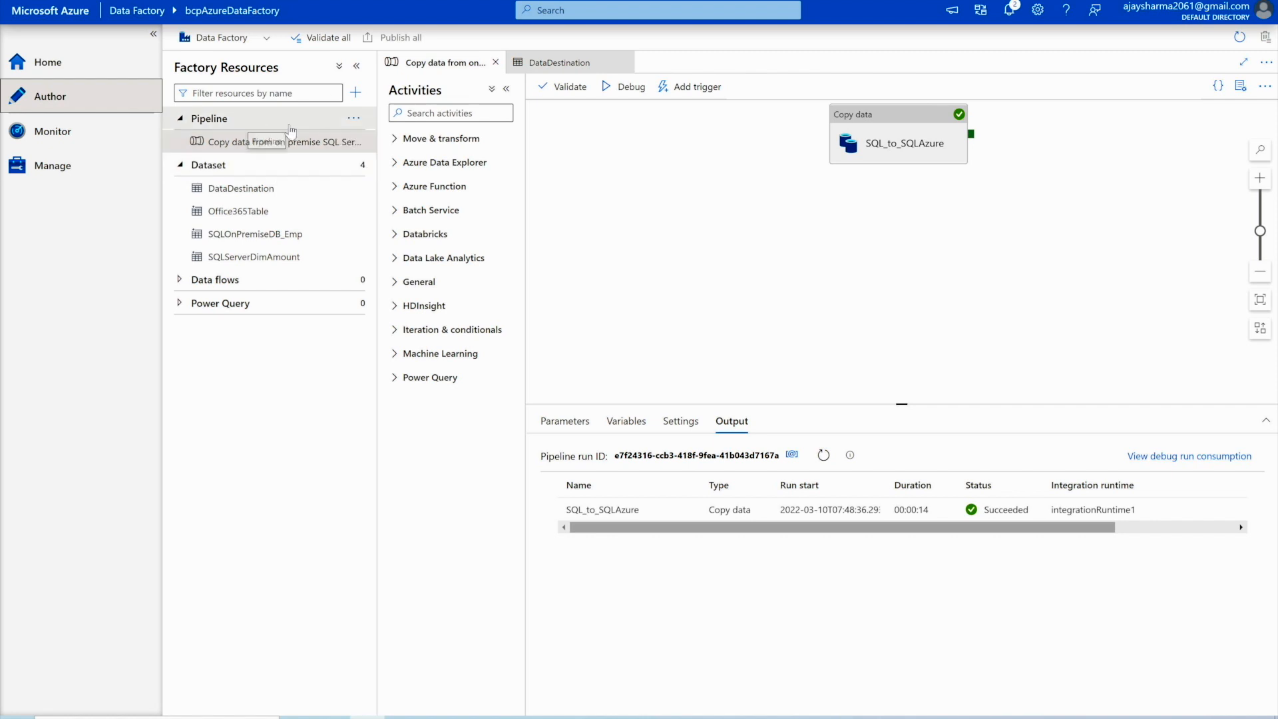
{"action": "left_click", "coordinate": [353, 118]}
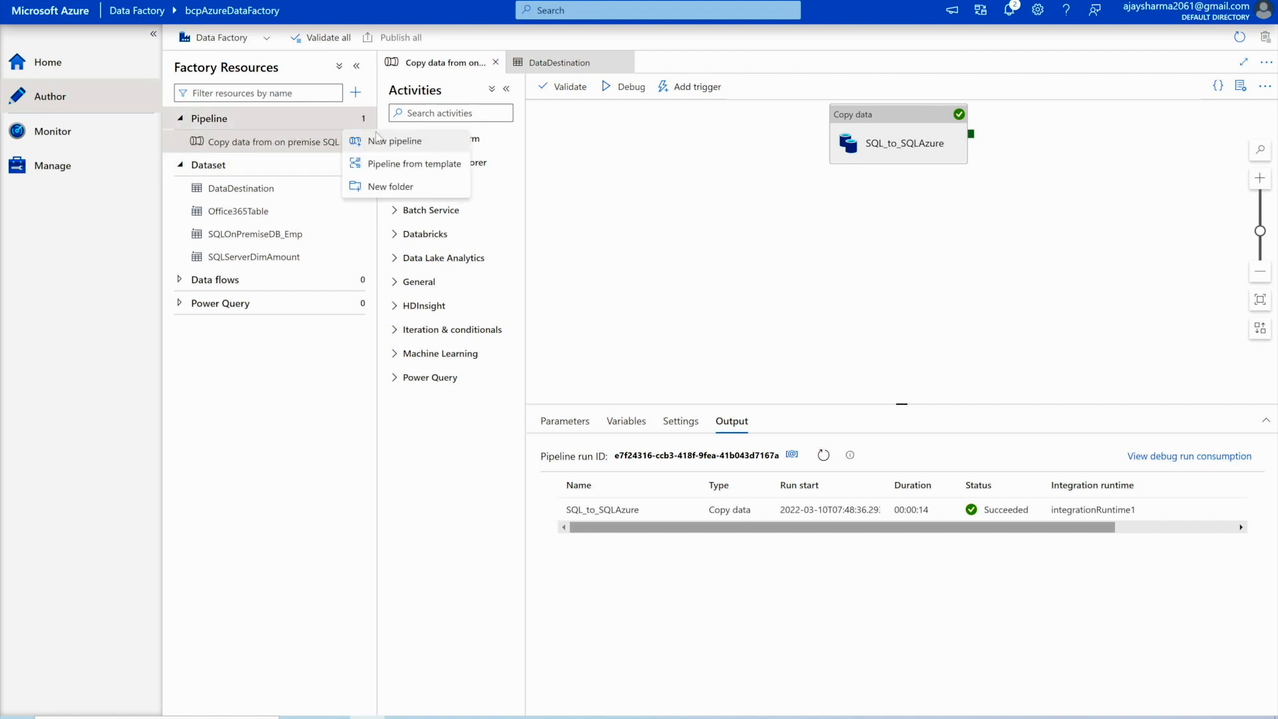